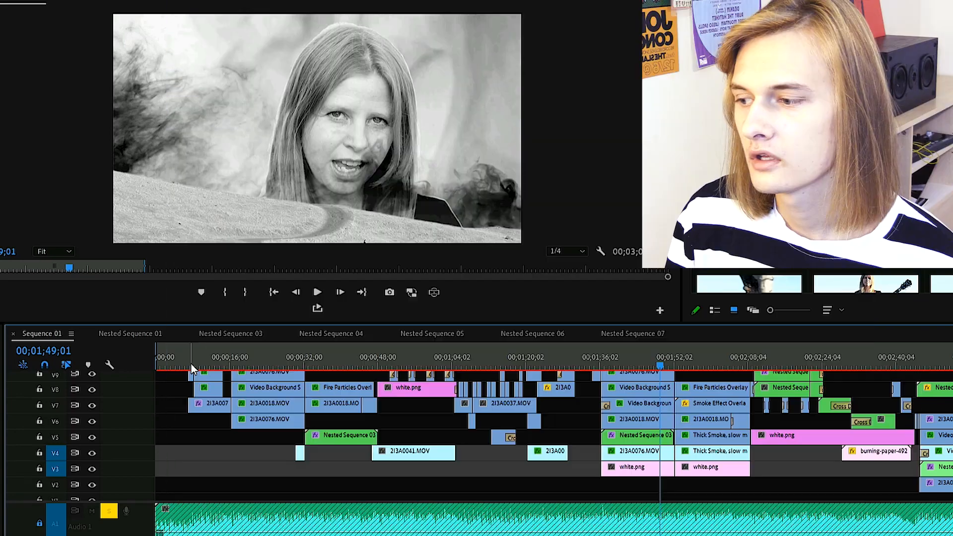
# Step: Scrub through the opening of the music video edit in Sequence 01, up to the drum close-up at 00;00;15;19
pyautogui.moveTo(192, 367); pyautogui.dragTo(187, 368)
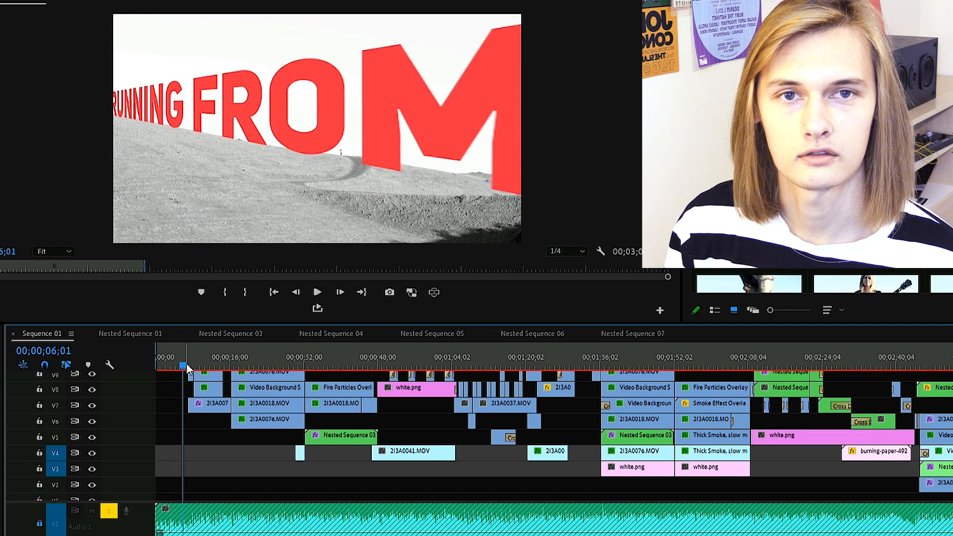
pyautogui.moveTo(188, 368); pyautogui.dragTo(202, 368)
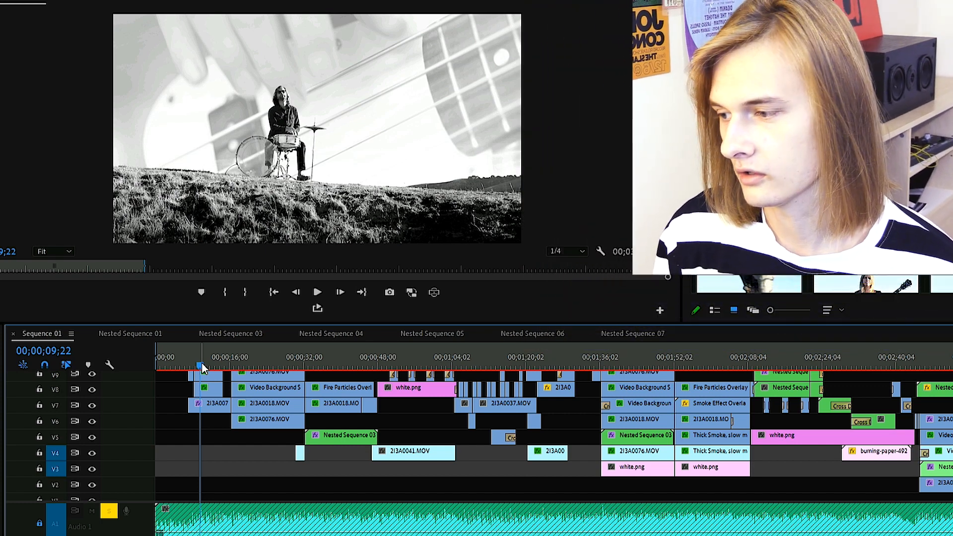
pyautogui.moveTo(202, 368); pyautogui.dragTo(232, 366)
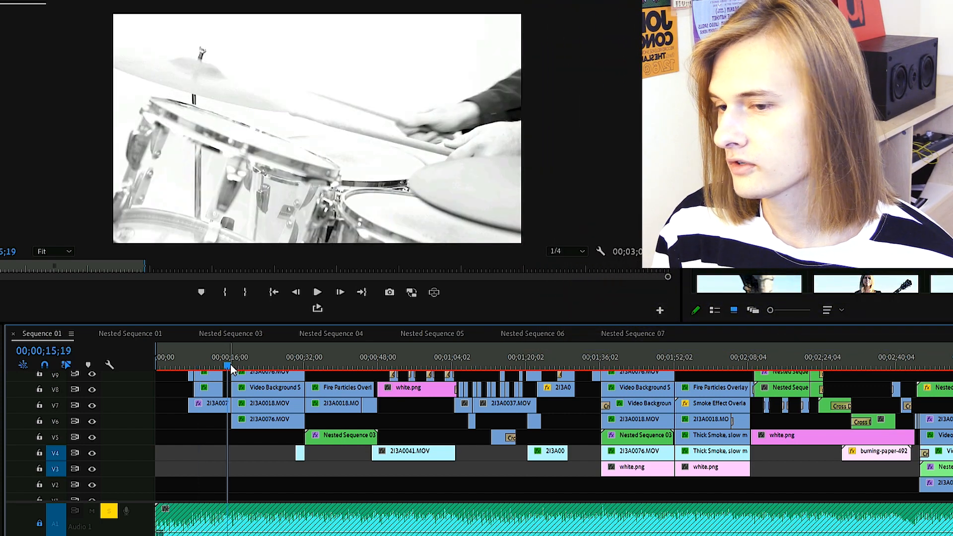
# Step: Switch to File Explorer, open the VIDEO footage folder and preview the singer's close-up clip at several points
pyautogui.moveTo(256, 535)
pyautogui.click(183, 519)
pyautogui.doubleClick(237, 241)
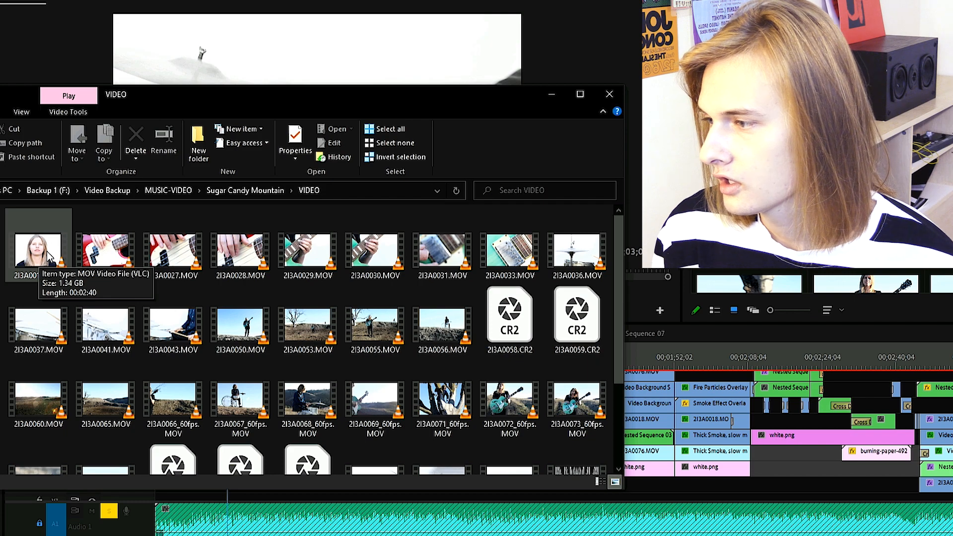
pyautogui.click(48, 256)
pyautogui.doubleClick(48, 256)
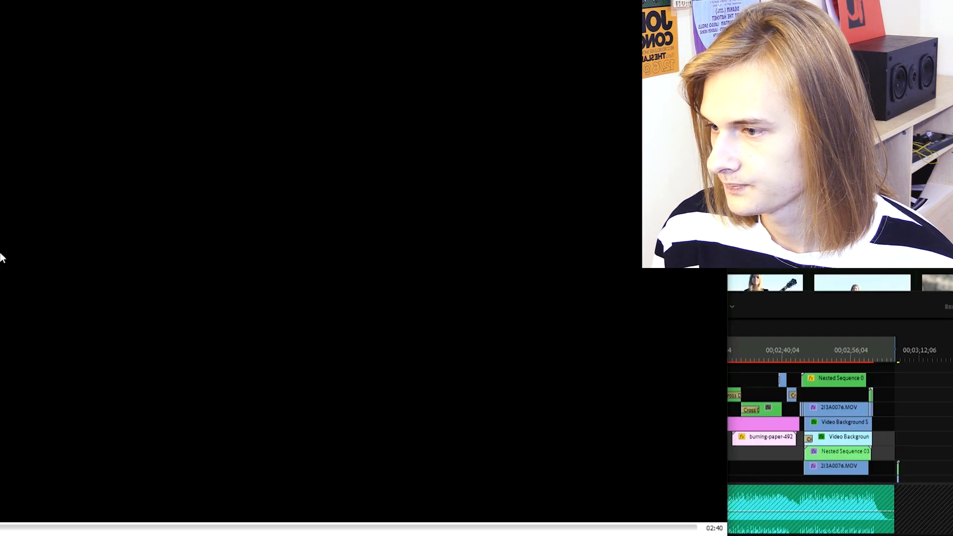
pyautogui.click(101, 521)
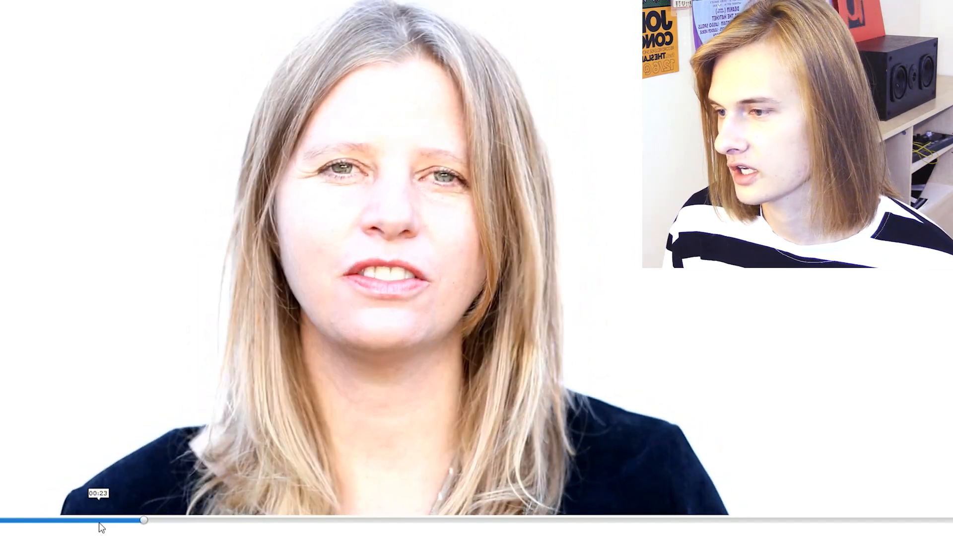
pyautogui.click(270, 525)
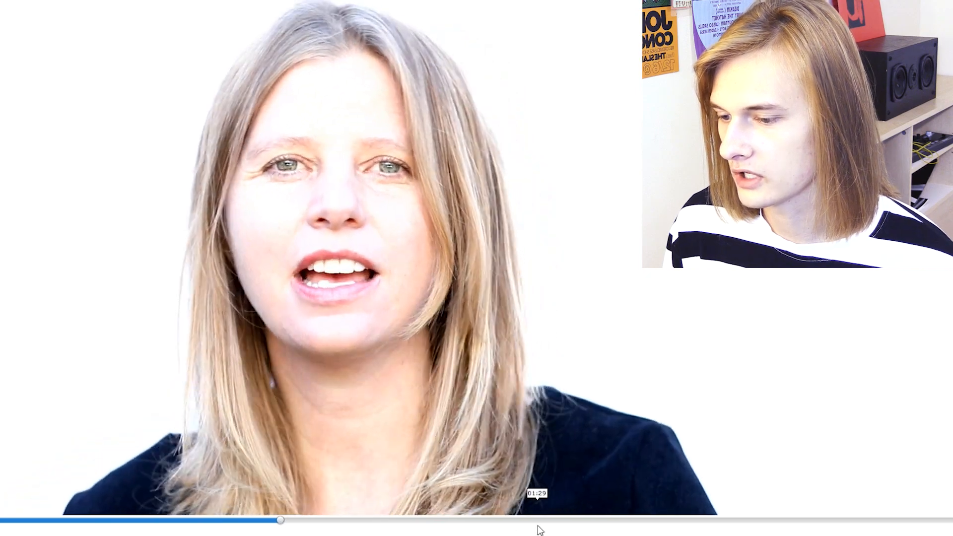
pyautogui.click(541, 526)
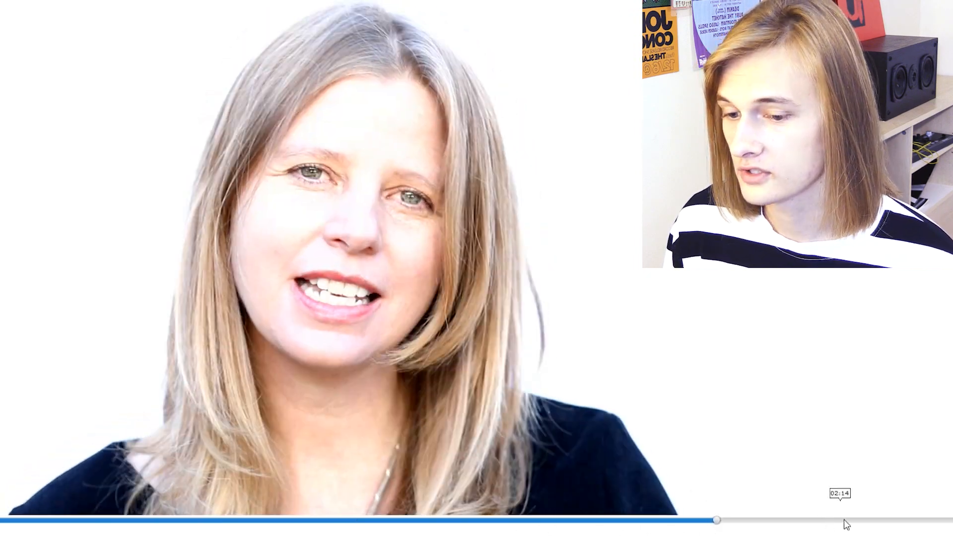
pyautogui.click(853, 520)
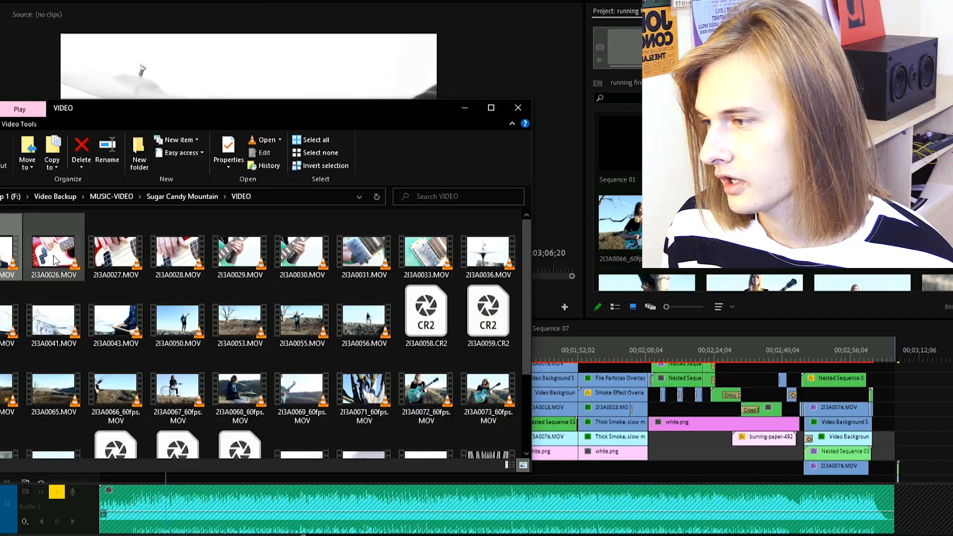
# Step: Preview the bass guitar close-up clips 2I3A0026.MOV and 2I3A0027.MOV, closing the player after each one
pyautogui.doubleClick(53, 256)
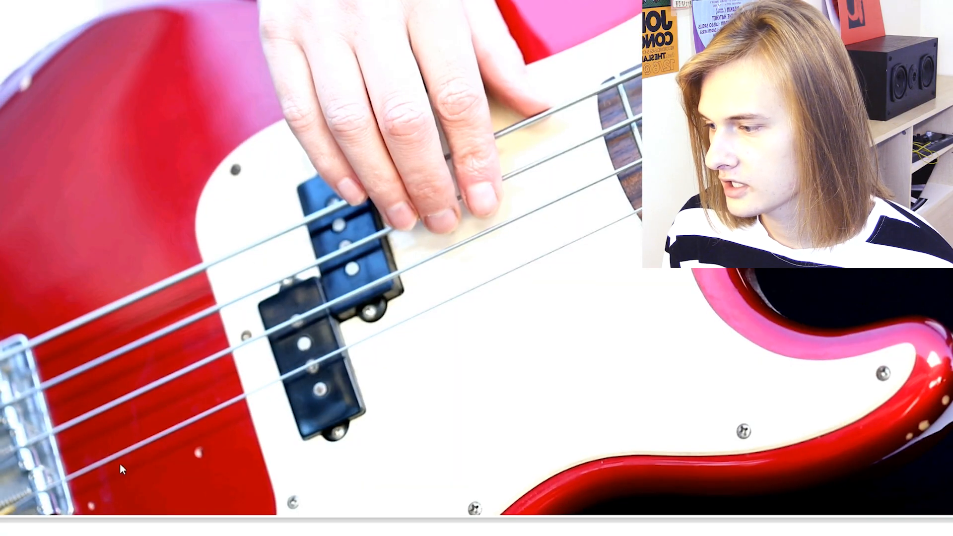
pyautogui.click(213, 520)
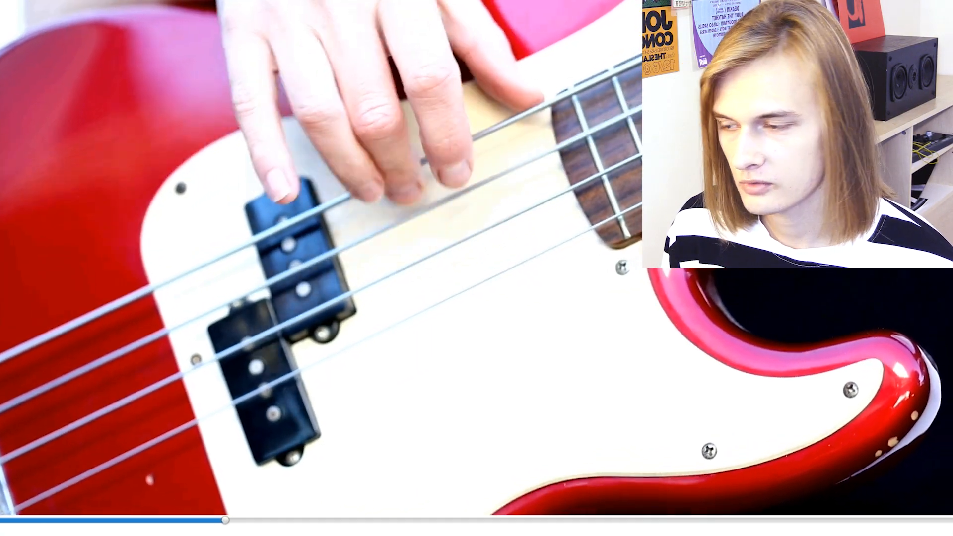
pyautogui.hotkey('alt', 'F4')
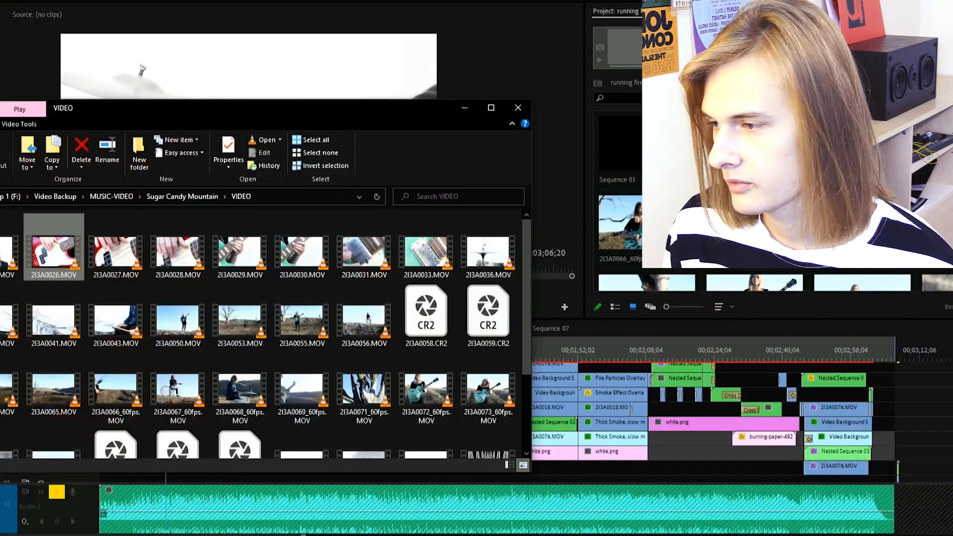
pyautogui.doubleClick(131, 259)
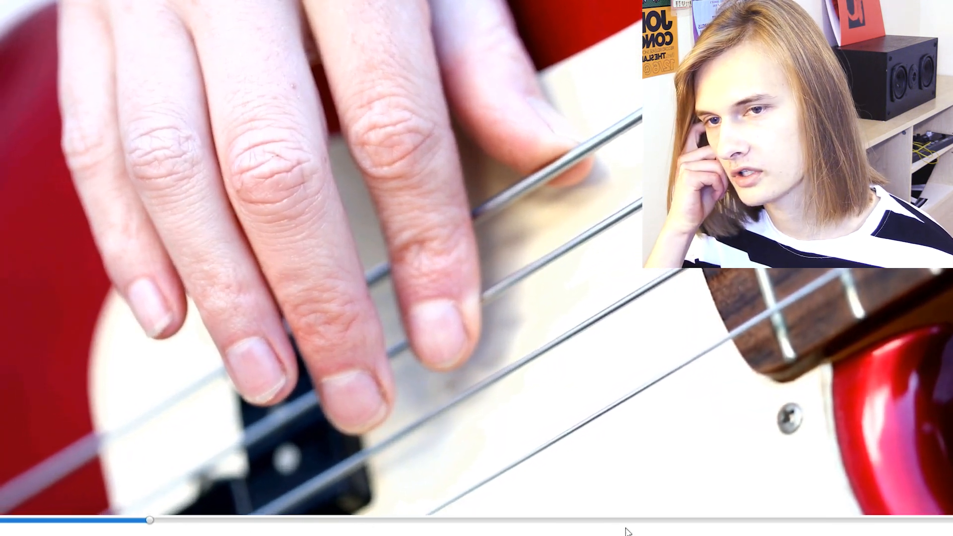
pyautogui.hotkey('alt', 'F4')
# Step: Preview the bass guitar clip 2I3A0028.MOV around 00:49 and 02:07, and close the player
pyautogui.doubleClick(168, 259)
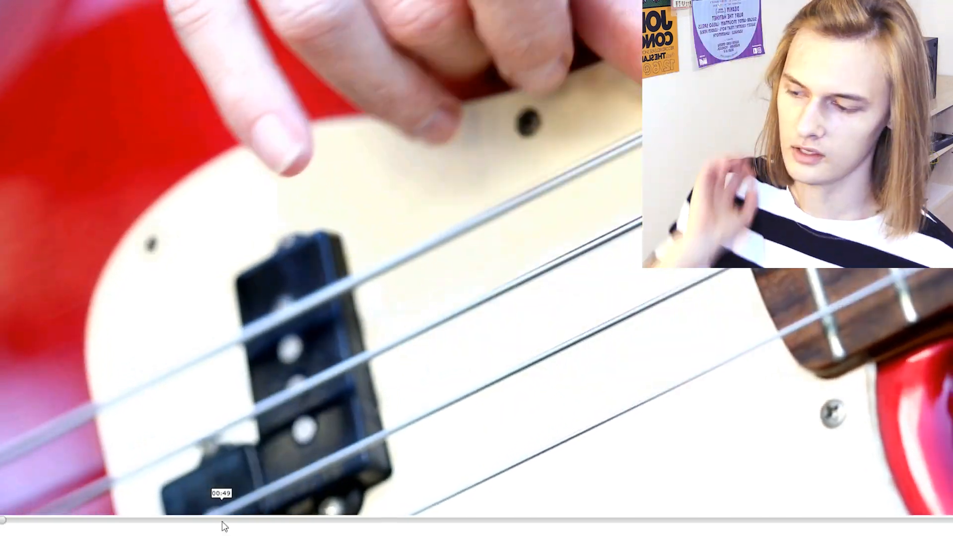
pyautogui.click(225, 522)
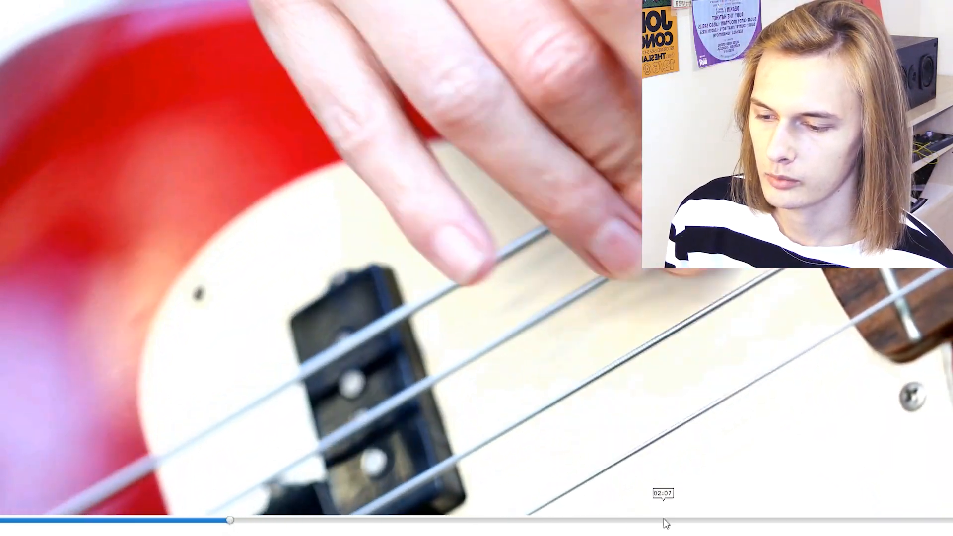
pyautogui.click(664, 522)
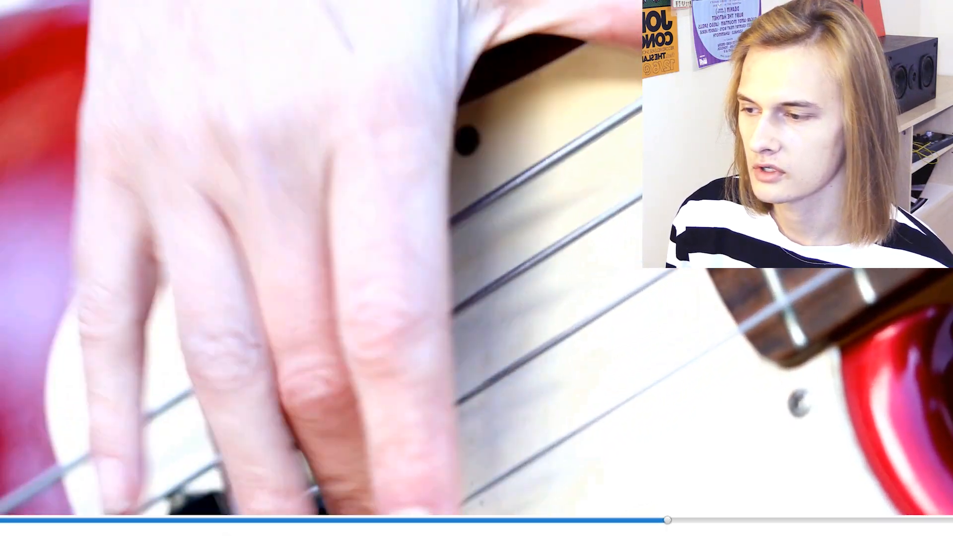
pyautogui.click(943, 6)
# Step: Preview the green guitar fretboard clips 2I3A0029.MOV and 2I3A0030.MOV, skipping ahead in each
pyautogui.doubleClick(255, 244)
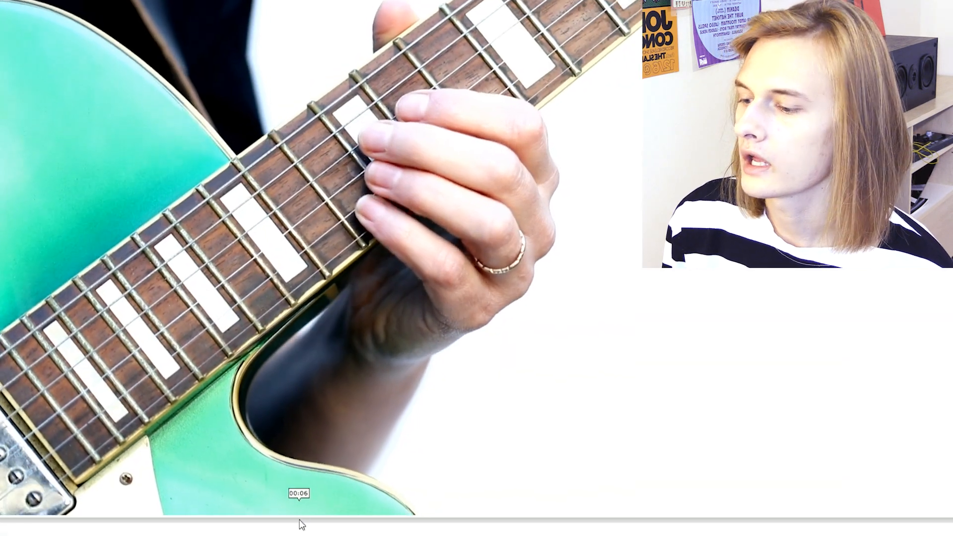
pyautogui.click(300, 521)
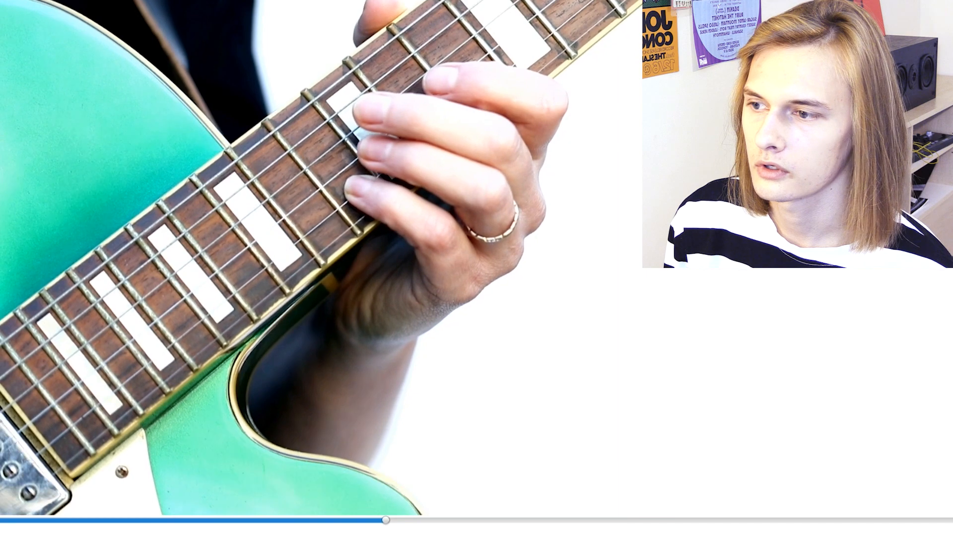
pyautogui.click(944, 6)
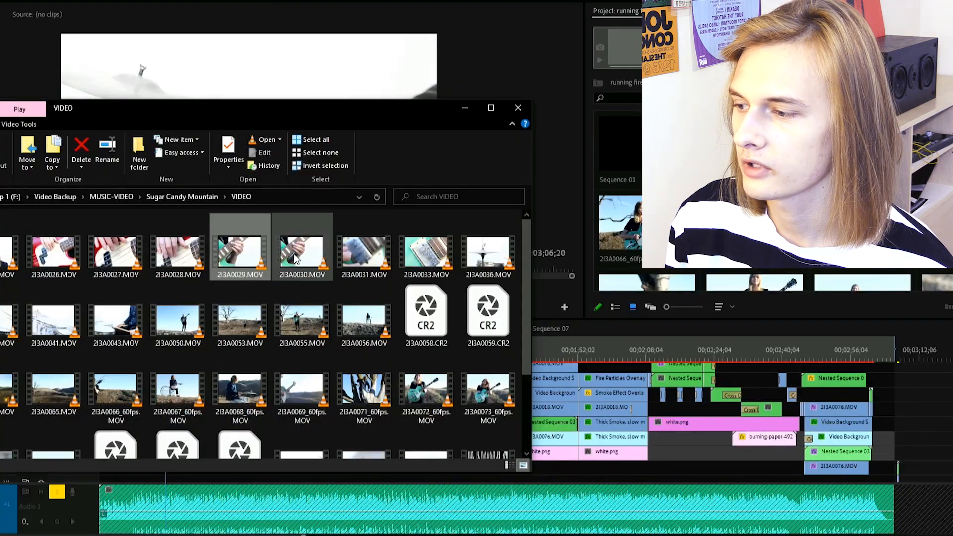
pyautogui.click(296, 259)
pyautogui.doubleClick(295, 258)
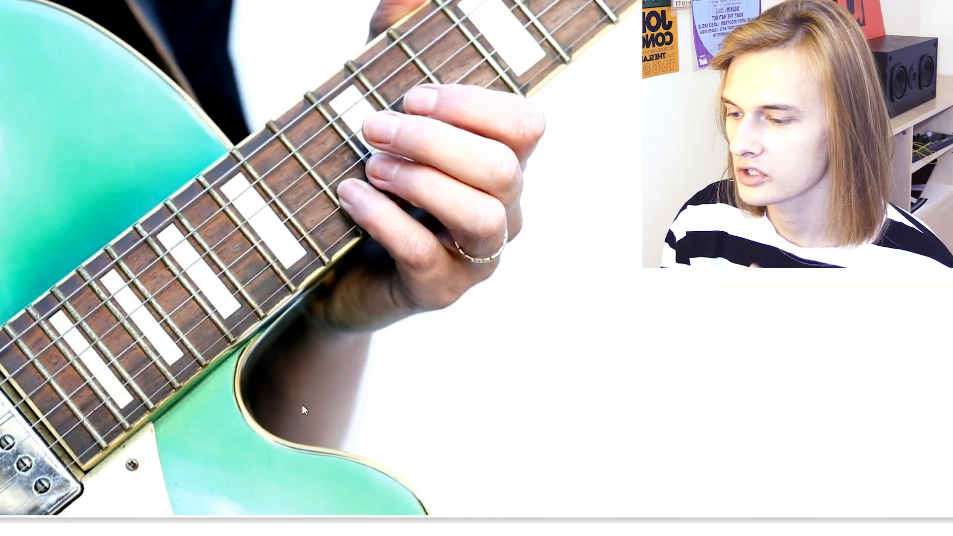
pyautogui.click(368, 525)
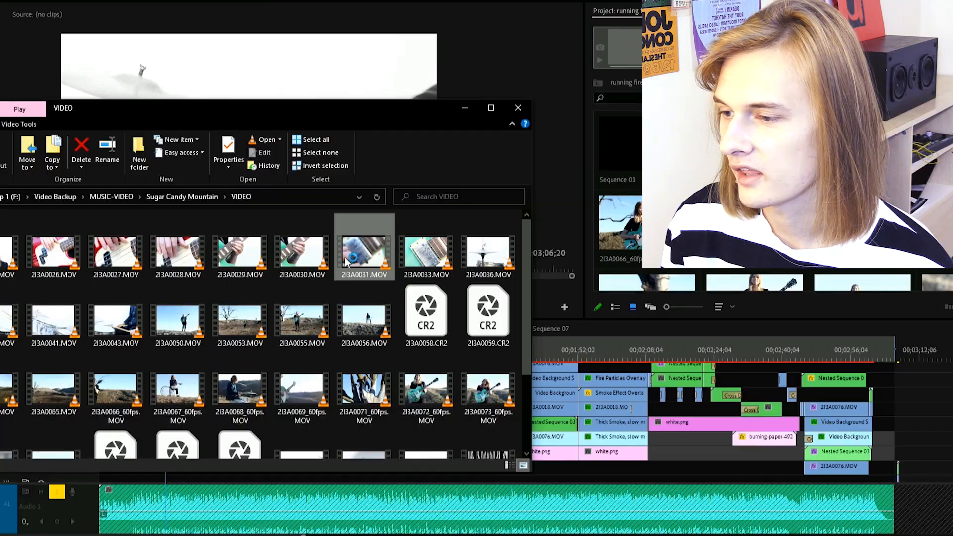
# Step: Preview the guitar pickup close-up 2I3A0031.MOV, sampling it around 00:49, 01:31 and an earlier point
pyautogui.doubleClick(346, 258)
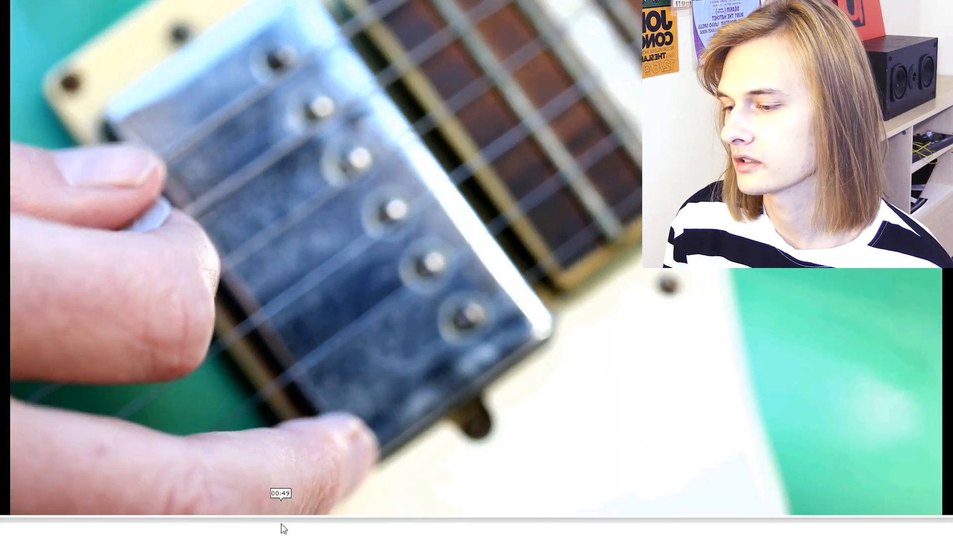
pyautogui.click(281, 522)
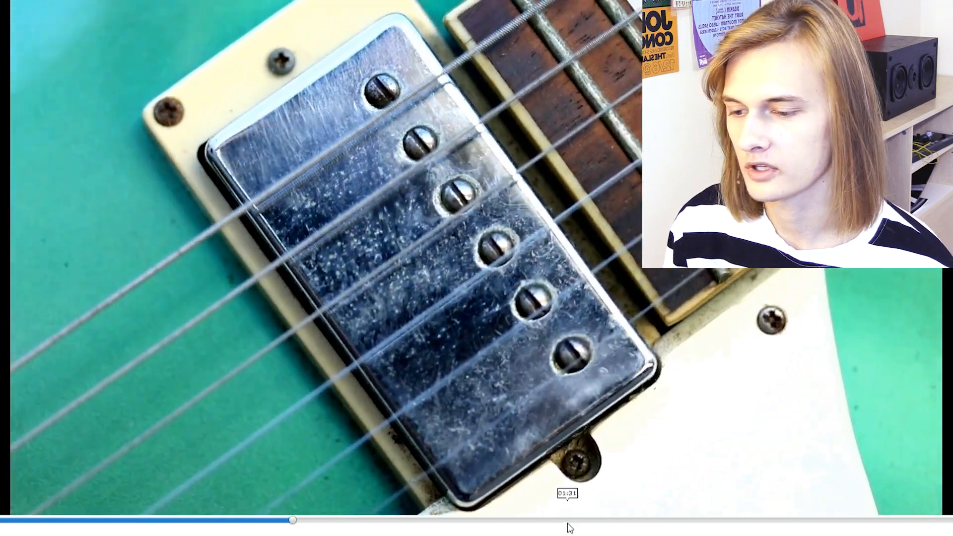
pyautogui.click(567, 522)
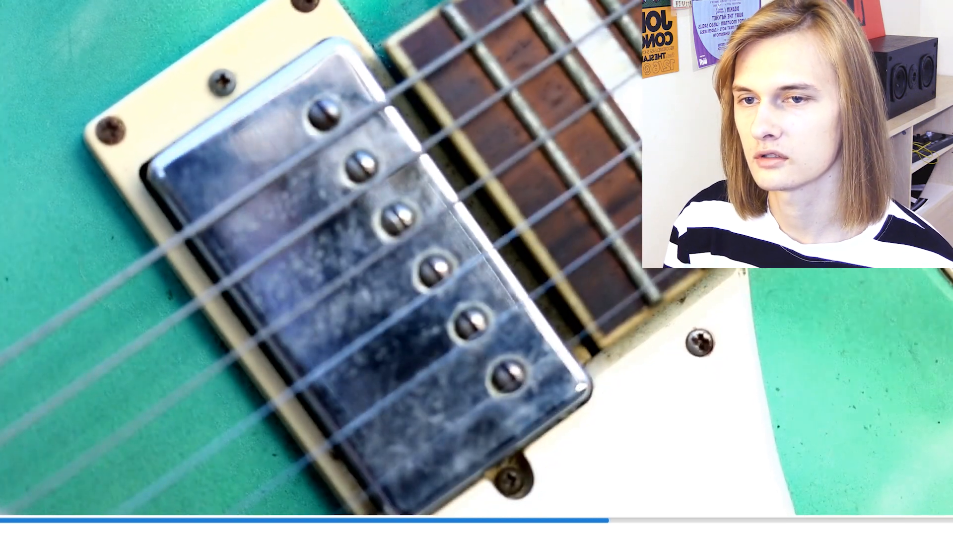
pyautogui.click(467, 520)
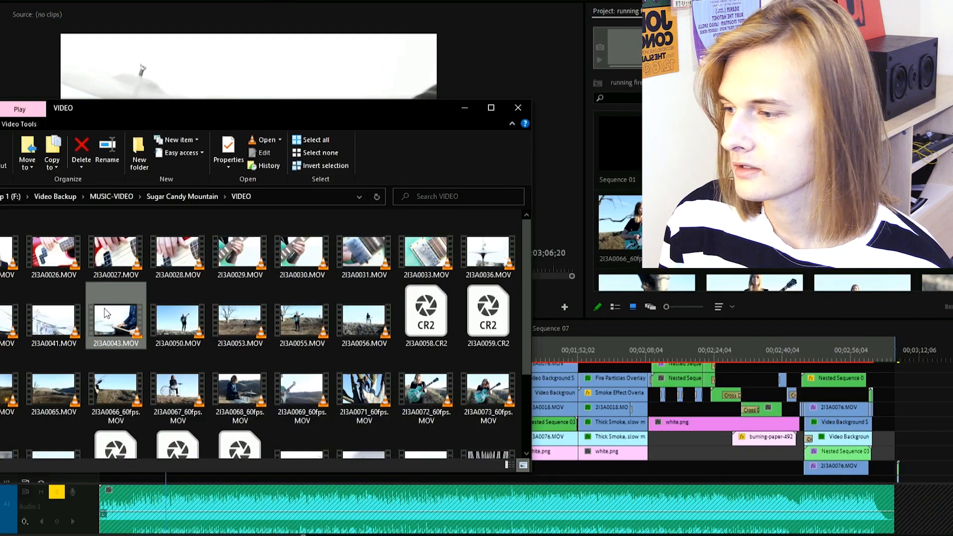
# Step: Preview the drum clip 2I3A0043.MOV around 00:42 and the hillside guitar clip 2I3A0050.MOV around 00:39 and 01:00
pyautogui.doubleClick(103, 307)
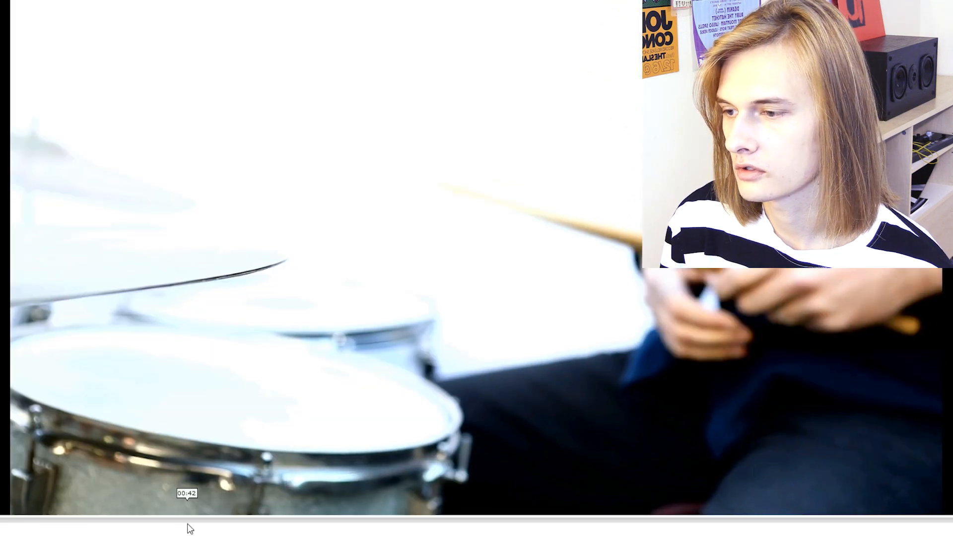
pyautogui.click(188, 521)
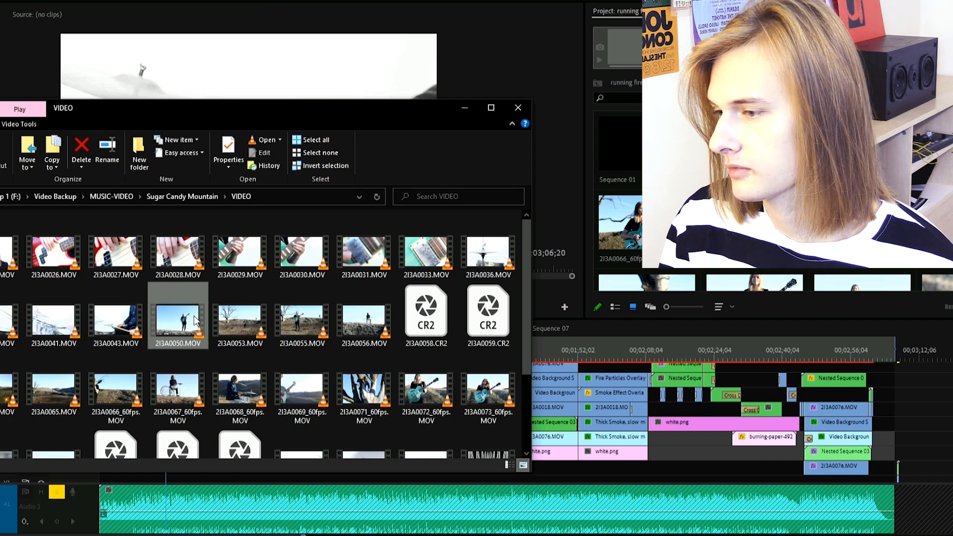
pyautogui.doubleClick(179, 320)
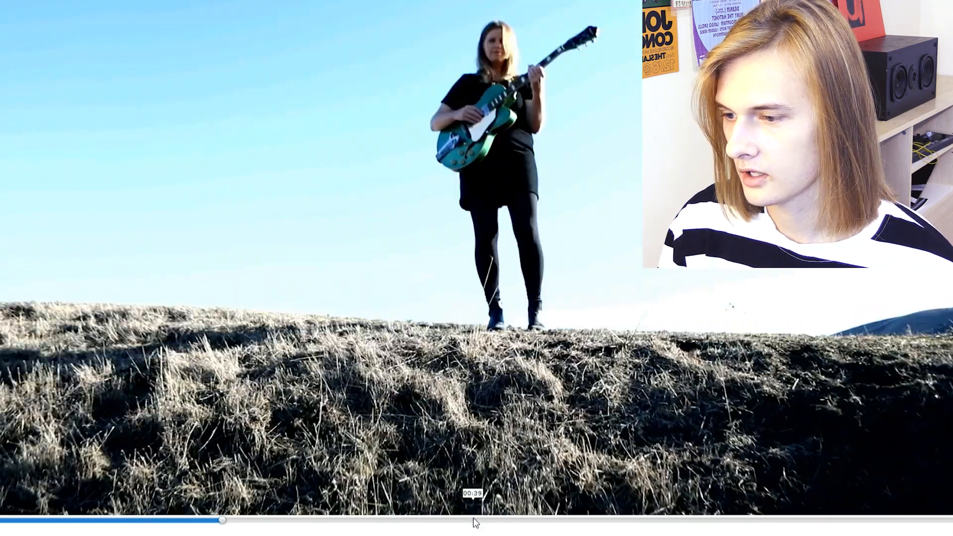
pyautogui.click(472, 525)
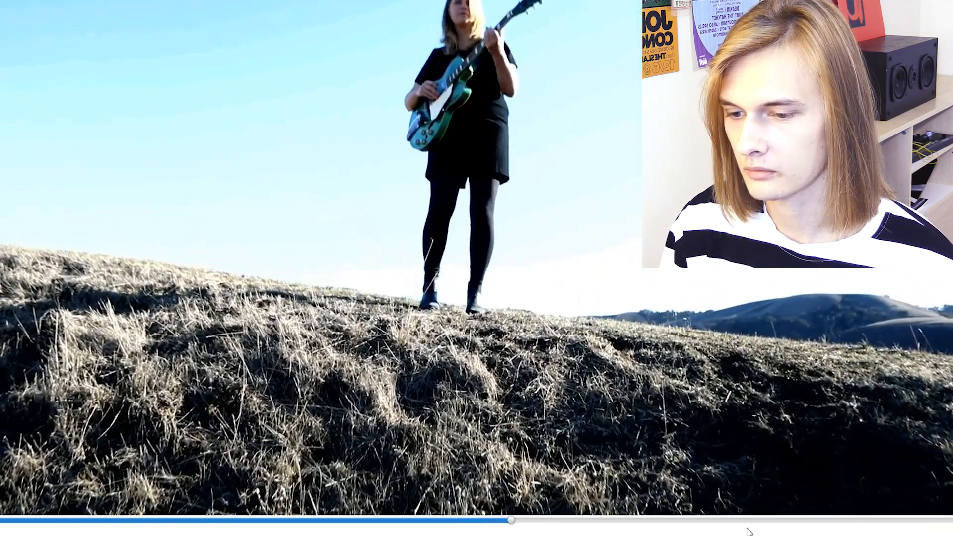
pyautogui.click(752, 523)
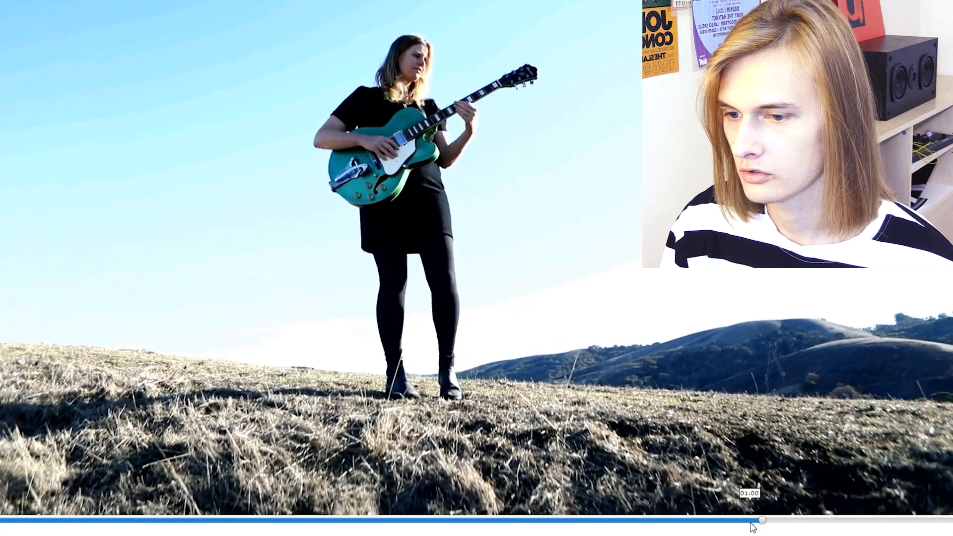
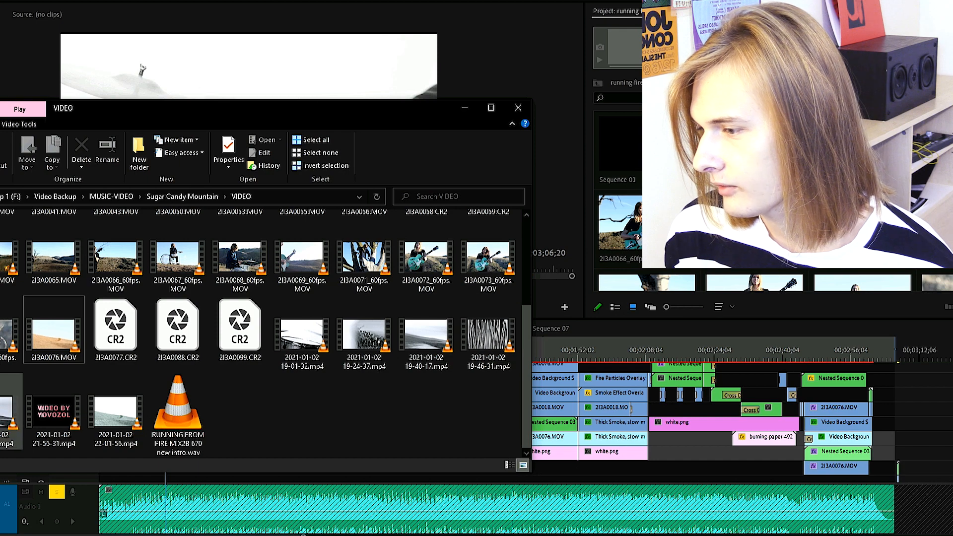
# Step: Switch back to Premiere Pro, enlarge the timeline to reveal its upper video tracks, and scrub the opening of the edit to 00;00;10;29
pyautogui.moveTo(545, 356); pyautogui.dragTo(474, 359)
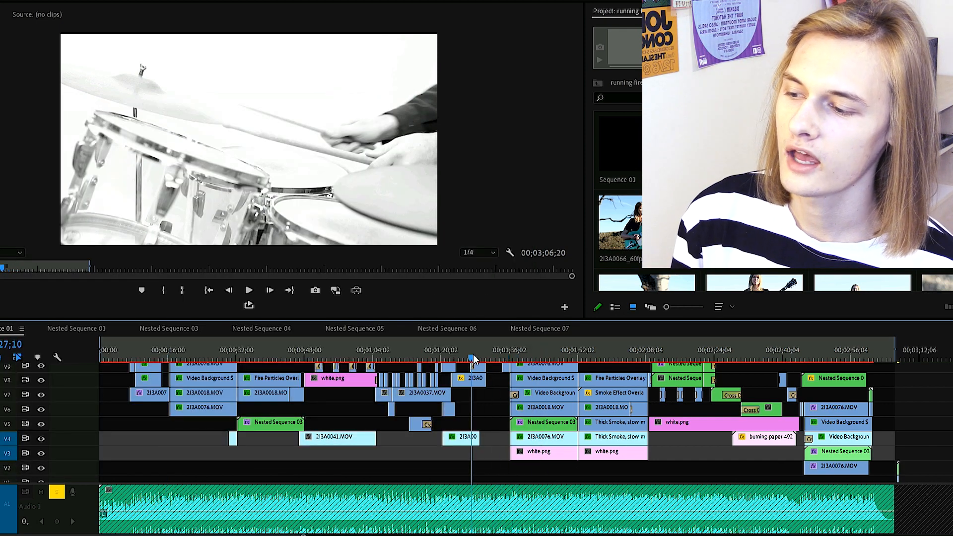
pyautogui.click(263, 354)
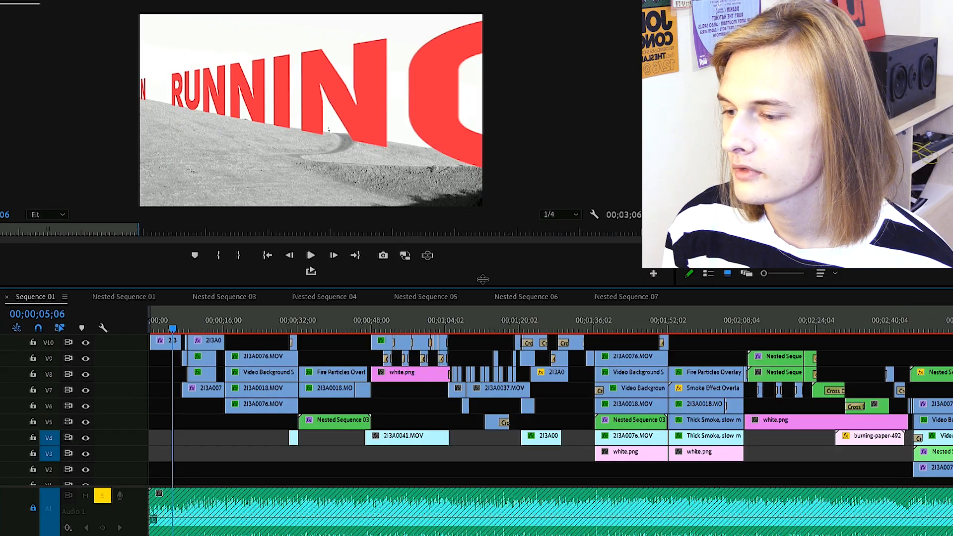
pyautogui.moveTo(482, 285); pyautogui.dragTo(482, 275)
pyautogui.moveTo(186, 320); pyautogui.dragTo(203, 321)
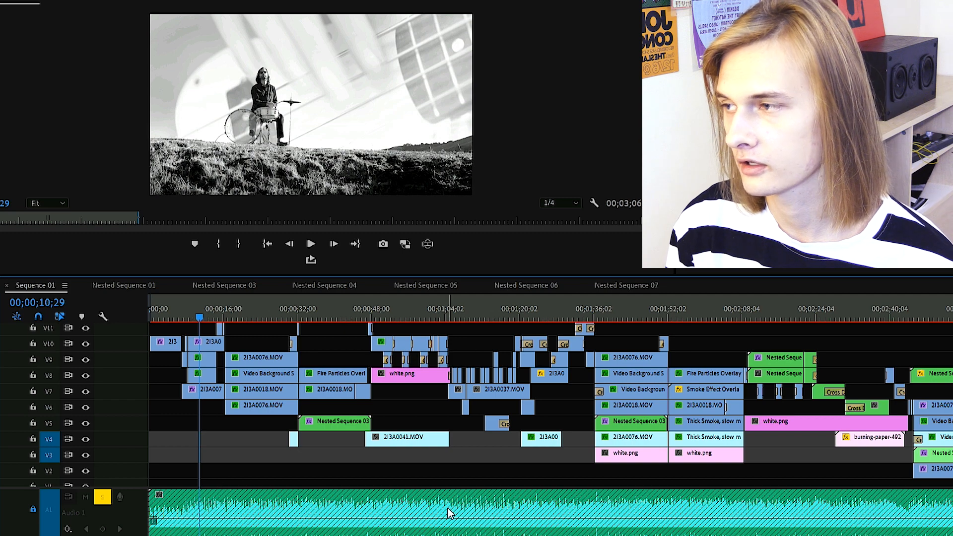
# Step: Create a new empty sequence in the project
pyautogui.hotkey('alt', 'f')
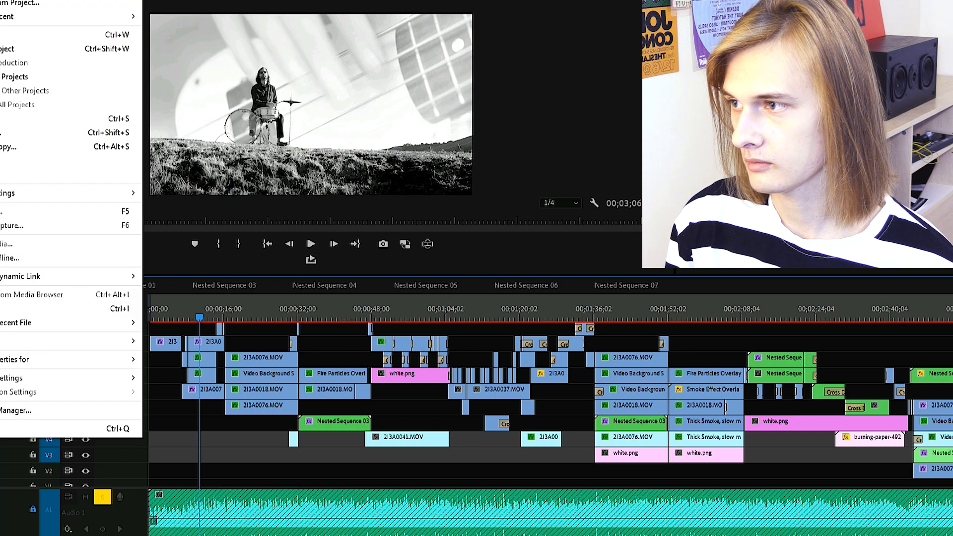
pyautogui.click(175, 2)
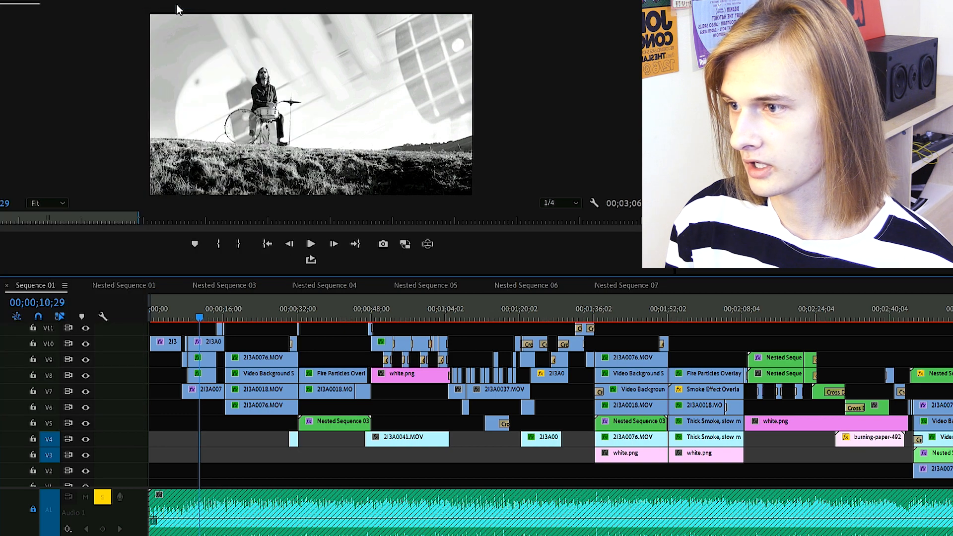
pyautogui.click(672, 480)
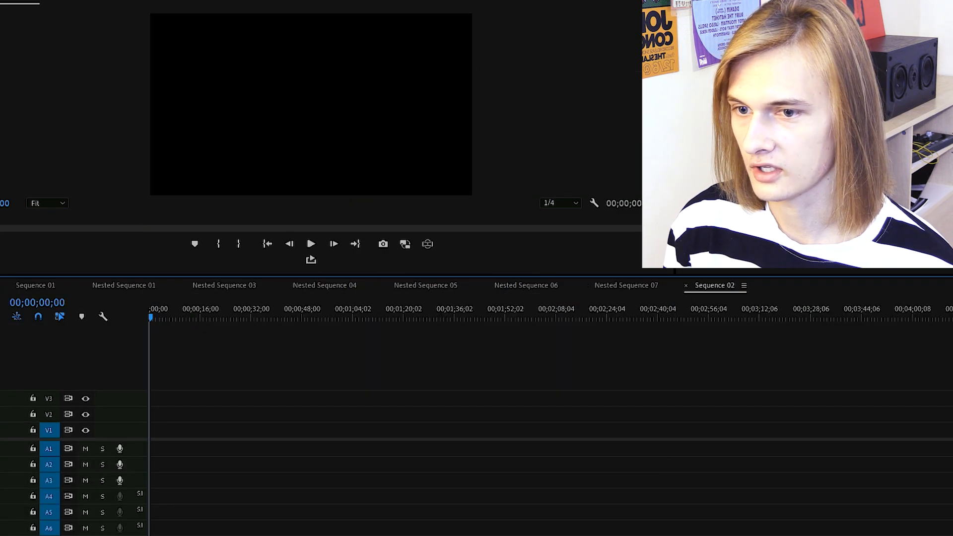
# Step: Place the song RUNNING FROM FIRE MIX2B 670 new intro.wav at the start of audio track A1 and lock that track
pyautogui.hotkey('shift', '1')
pyautogui.moveTo(298, 128); pyautogui.dragTo(144, 452)
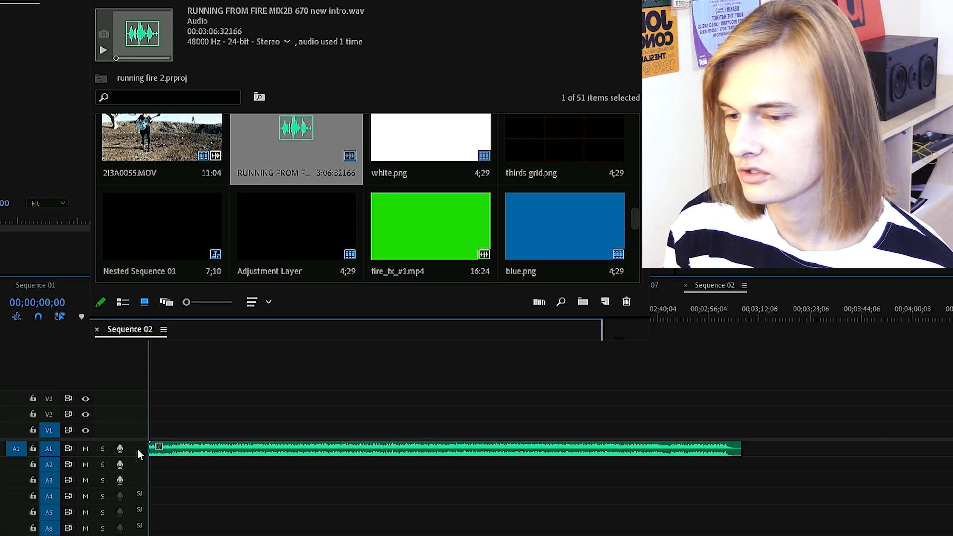
pyautogui.scroll(2, 253, 228)
pyautogui.click(33, 449)
# Step: Place the bass clip 2I3A0028.MOV at the start of V1 and play its opening seconds with track A1 muted
pyautogui.scroll(3, 400, 213)
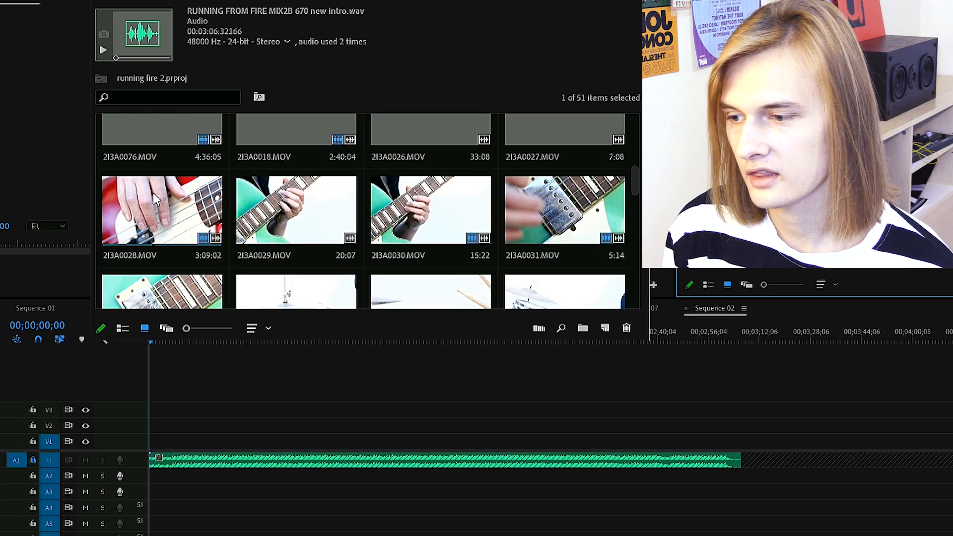
pyautogui.moveTo(155, 198); pyautogui.dragTo(154, 442)
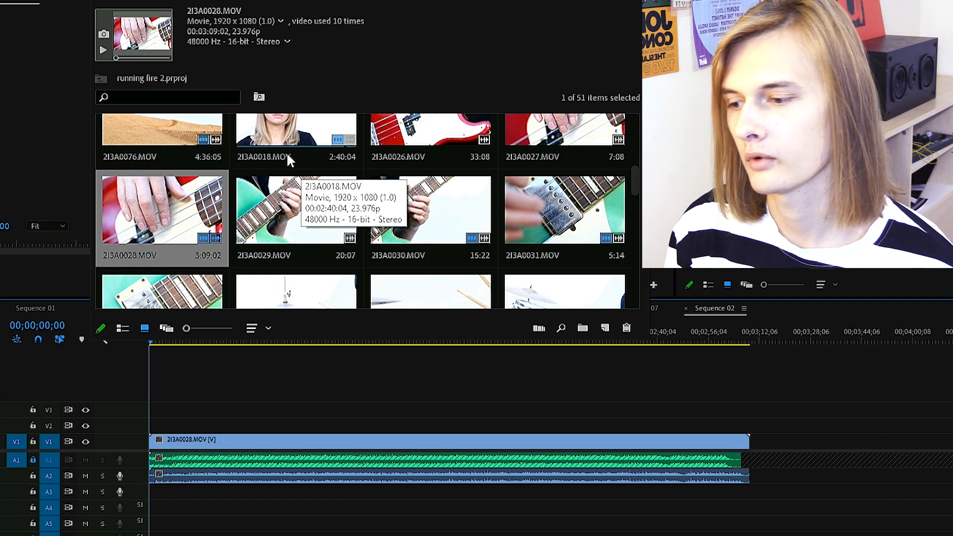
pyautogui.press('=')
pyautogui.press('=')
pyautogui.press('=')
pyautogui.press('=')
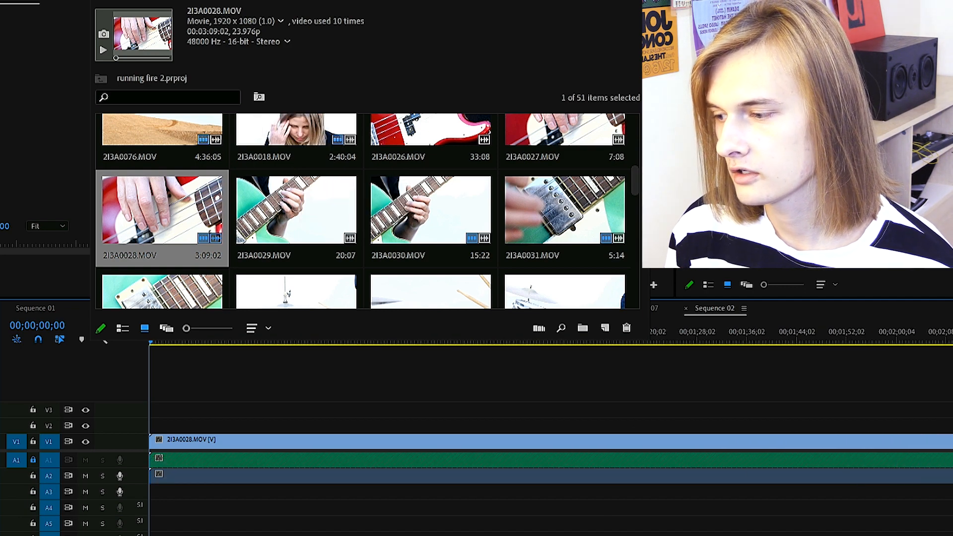
pyautogui.click(313, 267)
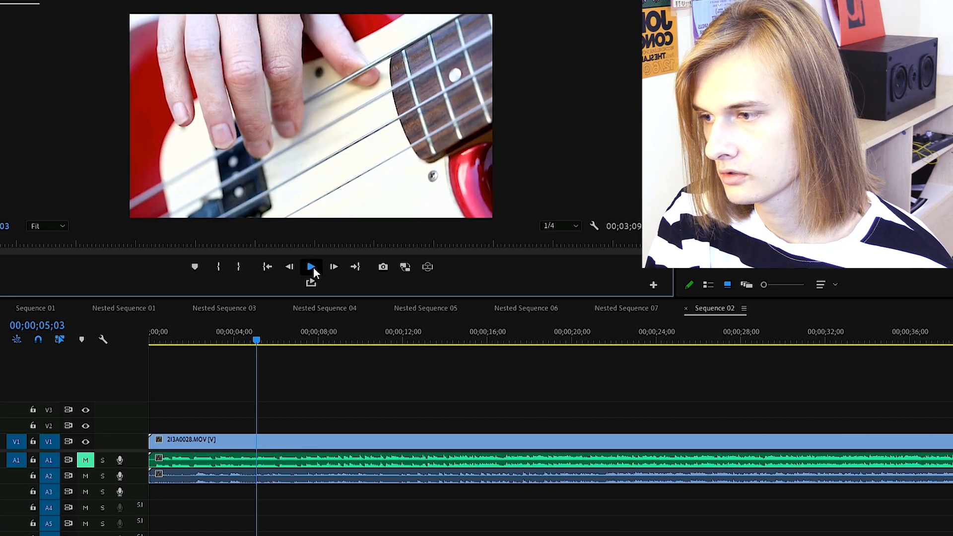
pyautogui.moveTo(202, 329); pyautogui.dragTo(193, 328)
pyautogui.click(311, 268)
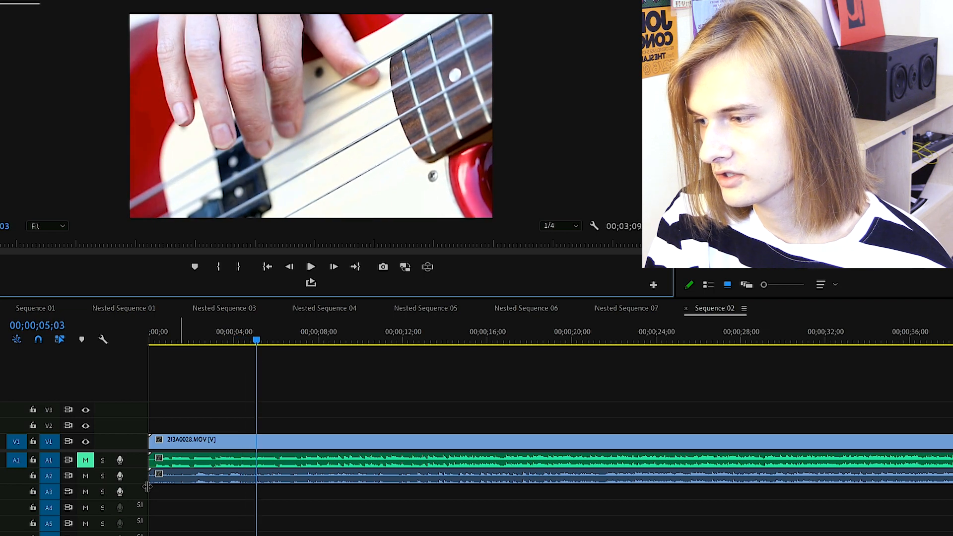
# Step: Trim the start of 2I3A0028.MOV by about two seconds and shift the clip to begin where the song's waveform starts, about 10 frames in
pyautogui.moveTo(149, 484); pyautogui.dragTo(190, 489)
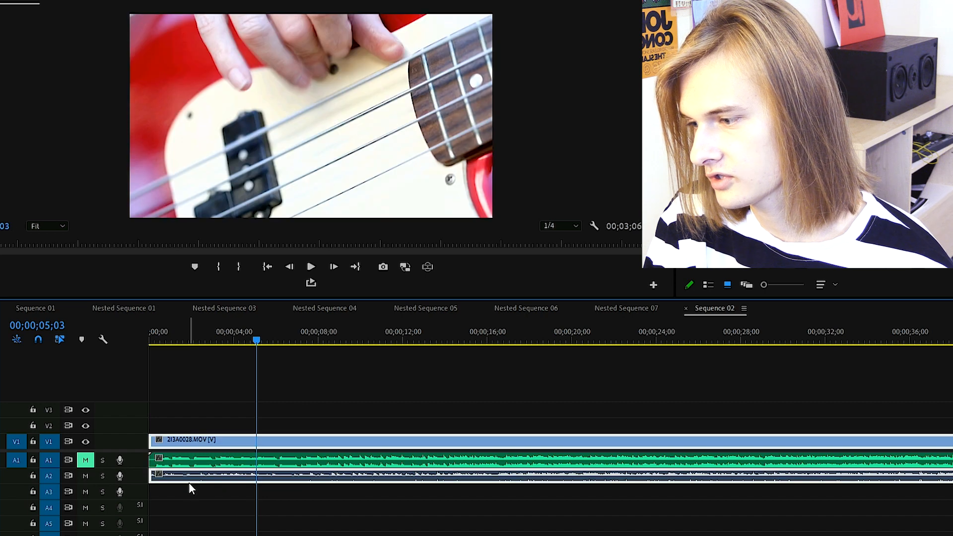
pyautogui.press('=')
pyautogui.press('=')
pyautogui.press('=')
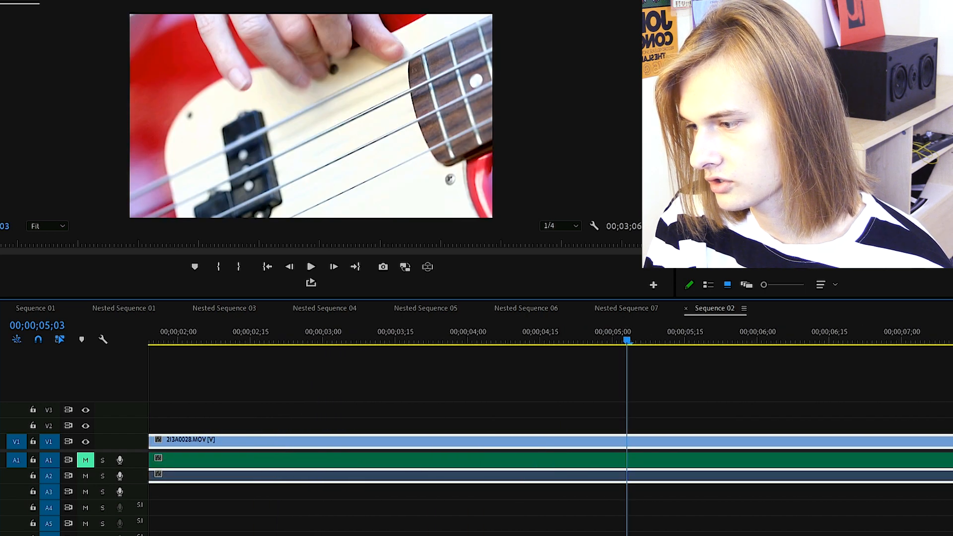
pyautogui.hscroll(-3, 551, 439)
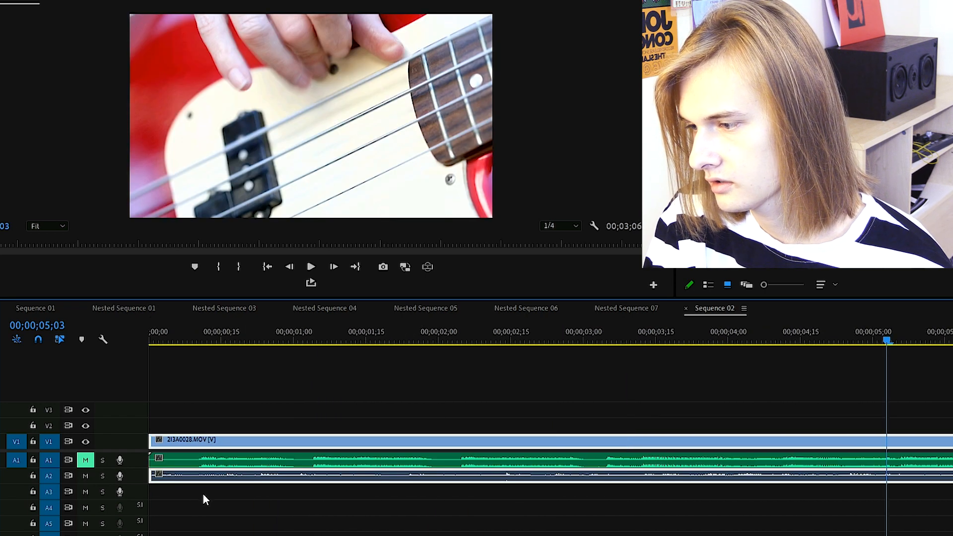
pyautogui.moveTo(209, 477); pyautogui.dragTo(228, 472)
# Step: Play the synced opening with the bass clip's own audio, and replay it with A2 muted and the song on A1 audible
pyautogui.moveTo(201, 337); pyautogui.dragTo(187, 332)
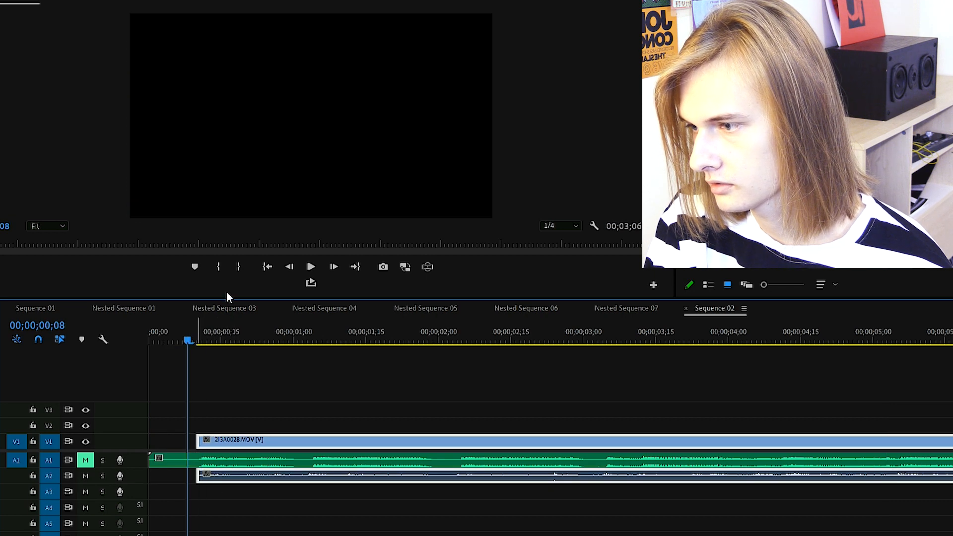
pyautogui.click(311, 267)
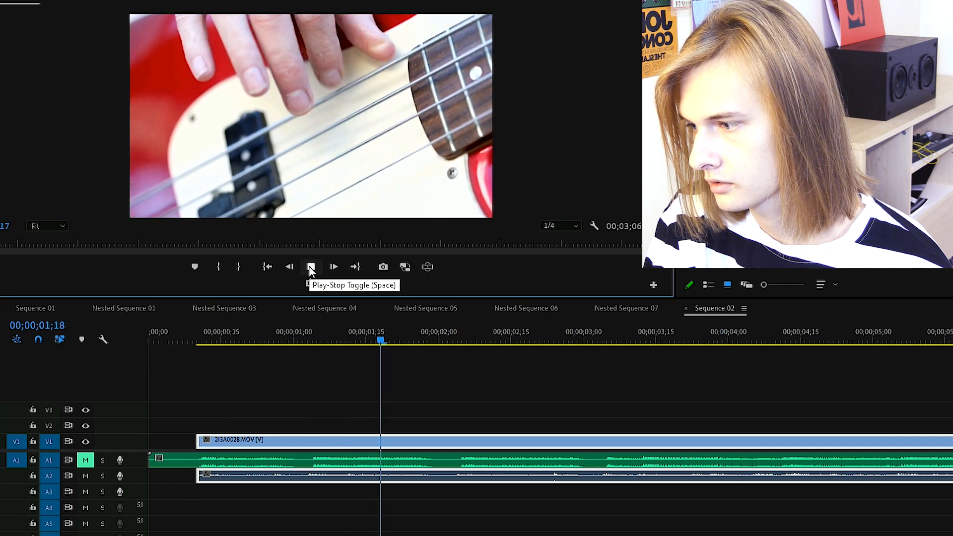
pyautogui.click(311, 268)
pyautogui.click(83, 476)
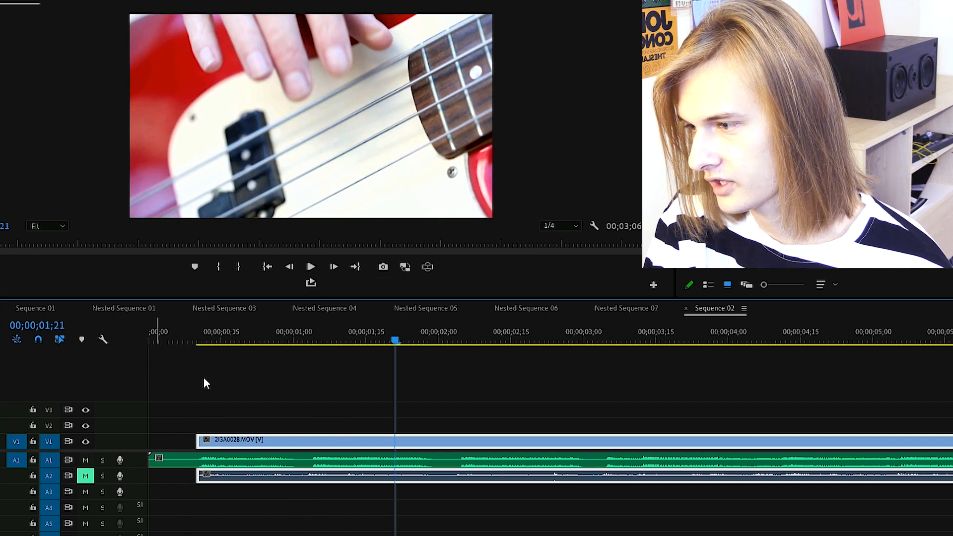
pyautogui.click(195, 337)
pyautogui.click(305, 270)
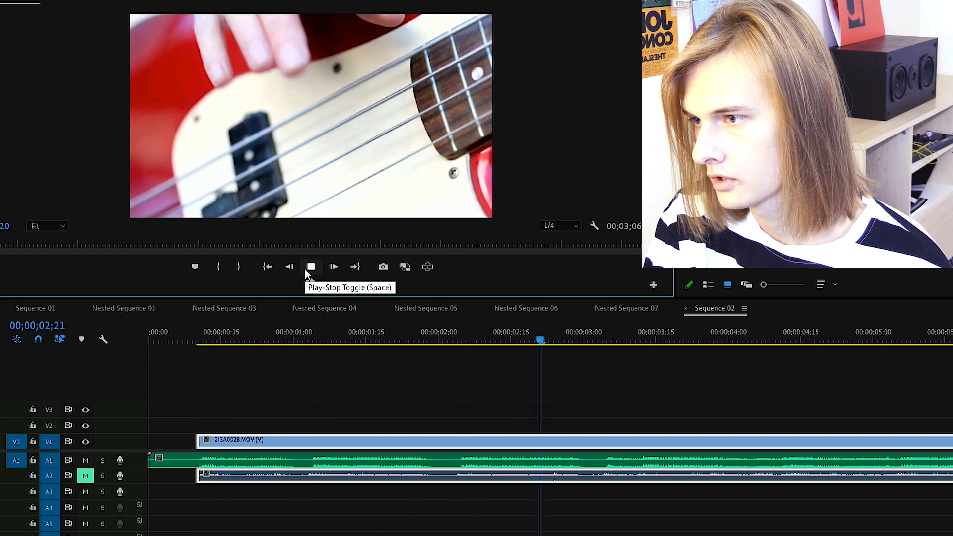
pyautogui.click(309, 267)
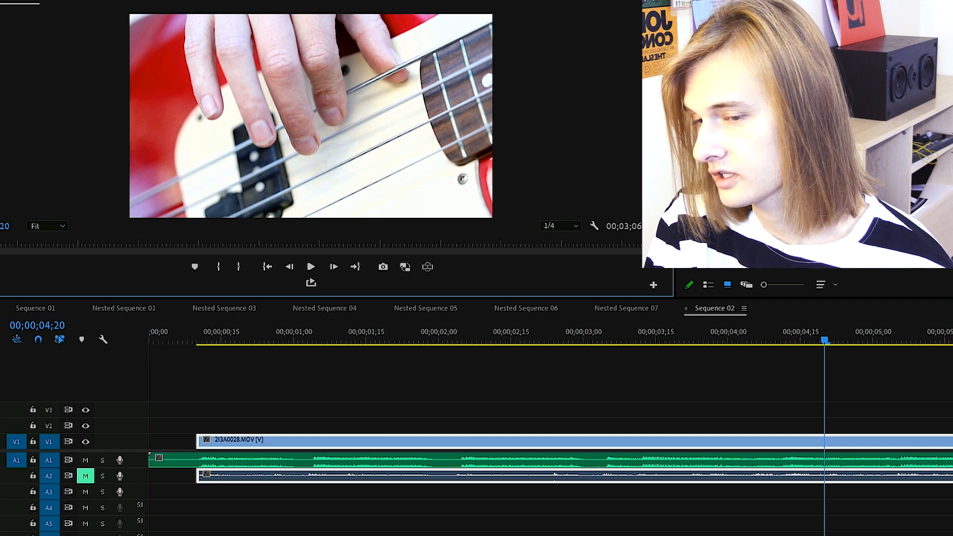
# Step: Check the synced bass clip further along the sequence, at 00;00;21;16
pyautogui.press('-')
pyautogui.press('-')
pyautogui.press('-')
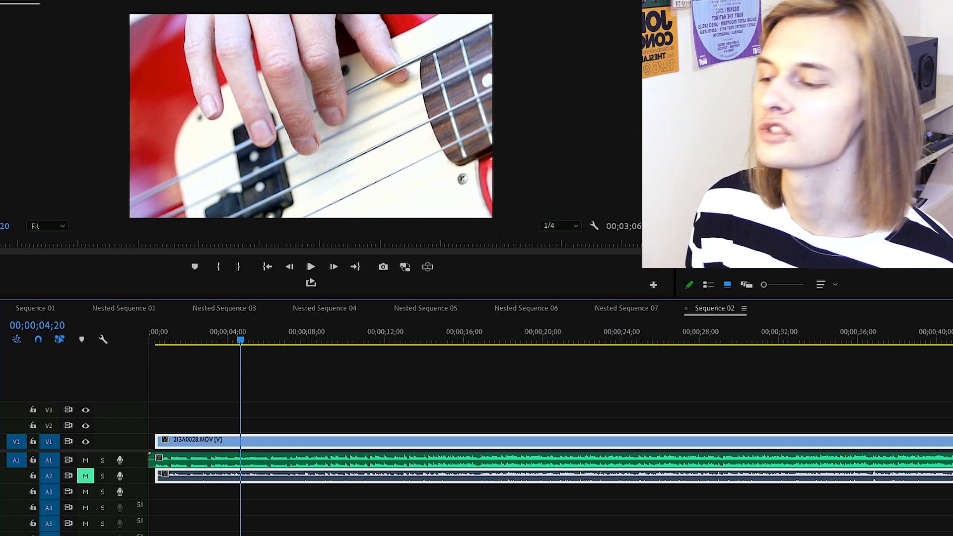
pyautogui.click(266, 336)
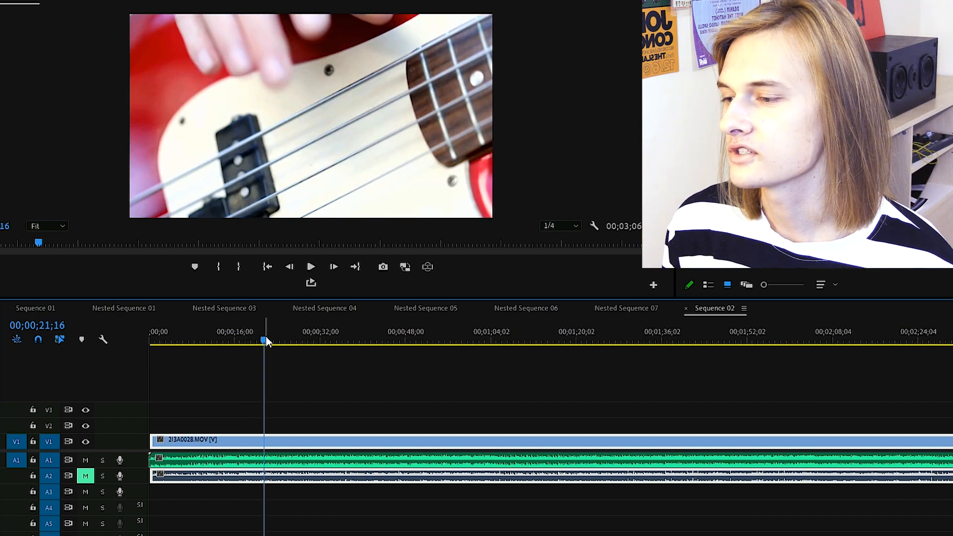
# Step: Return to Sequence 01, reveal its upper video tracks up to V17, and scrub the drummer shot to 00;00;12;15
pyautogui.click(29, 308)
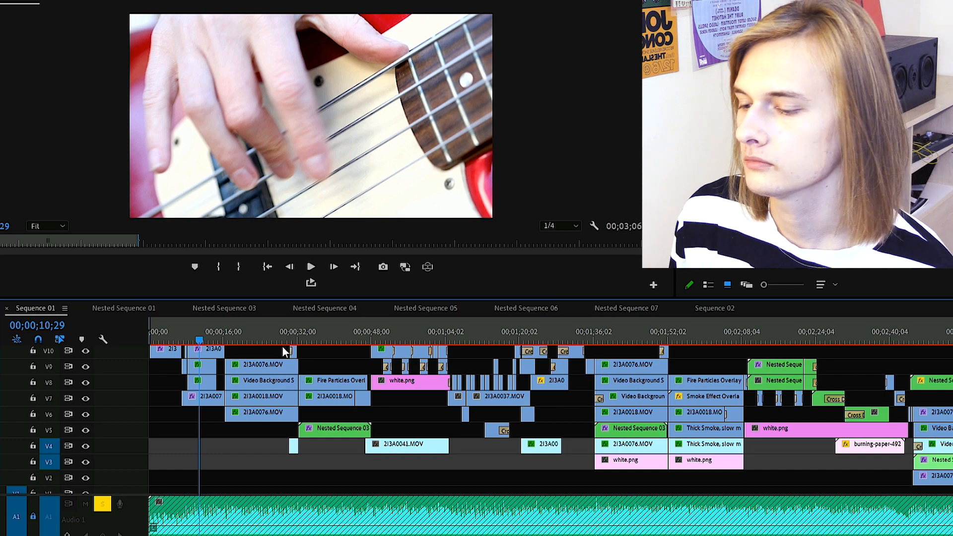
pyautogui.scroll(2, 547, 420)
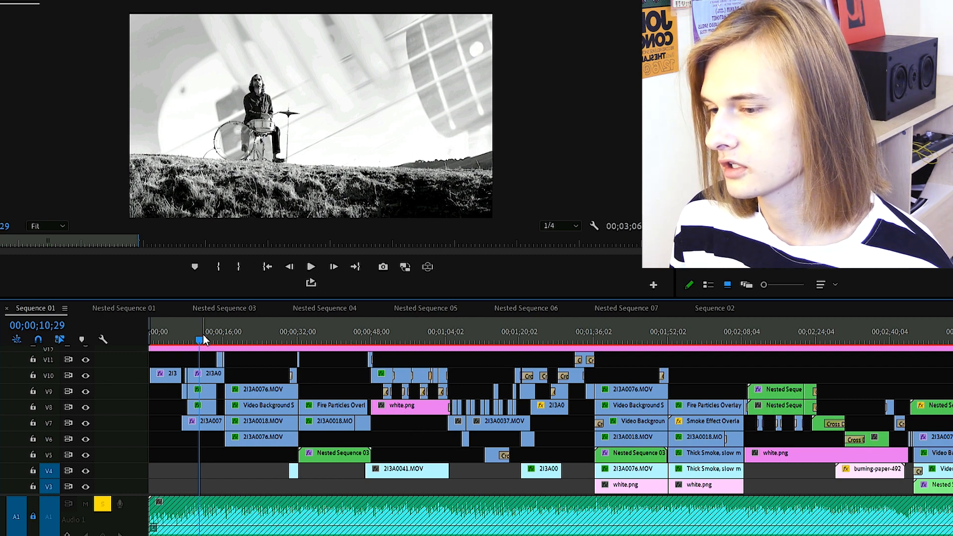
pyautogui.scroll(4, 546, 422)
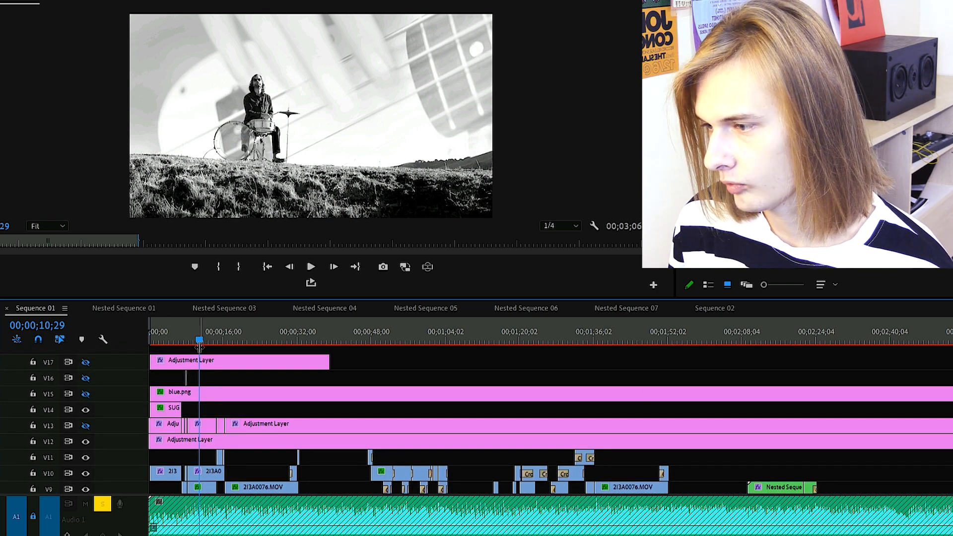
pyautogui.moveTo(202, 338)
pyautogui.mouseDown()
pyautogui.moveTo(219, 340)
pyautogui.moveTo(208, 340)
pyautogui.mouseUp()
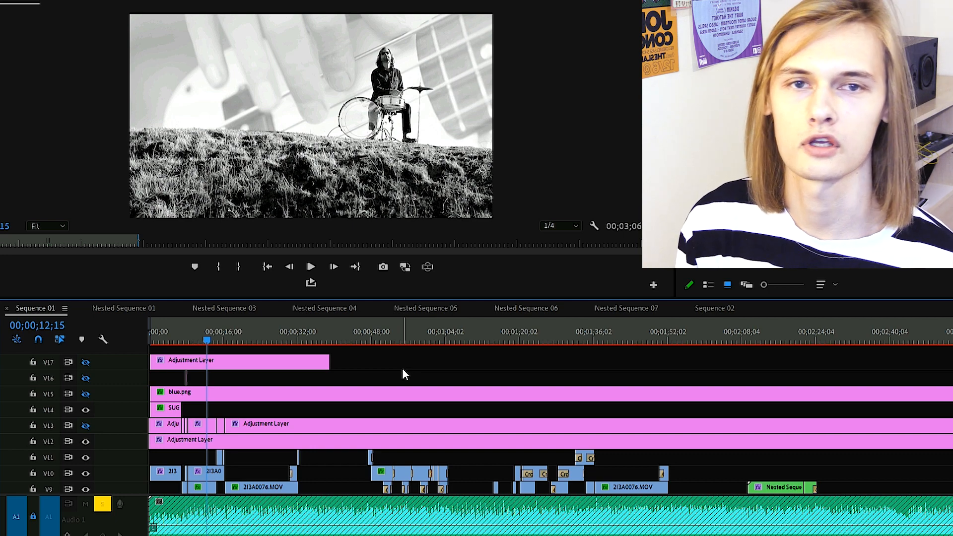
# Step: Play Sequence 01 and turn on the output of track V15, which holds blue.png, before stopping at 00;00;47;27
pyautogui.press('space')
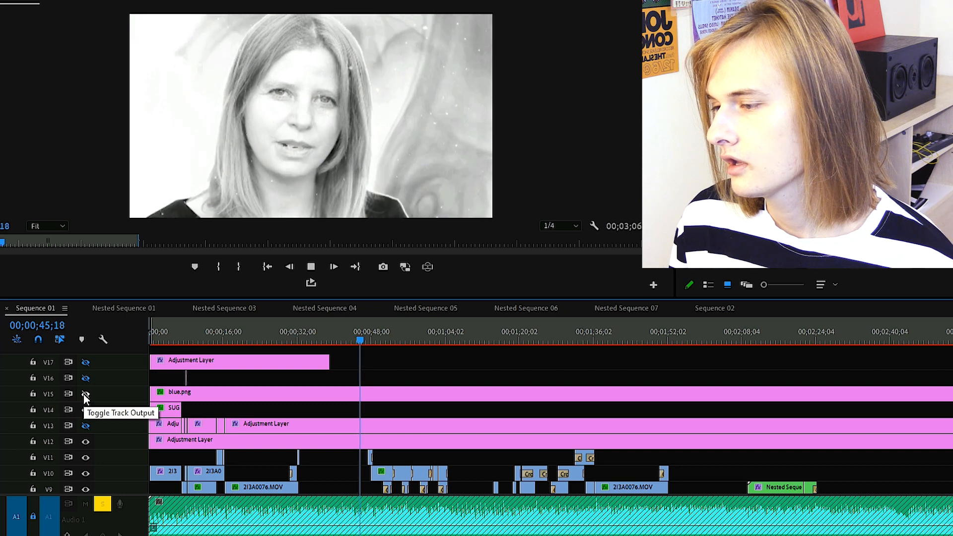
pyautogui.click(85, 395)
pyautogui.press('space')
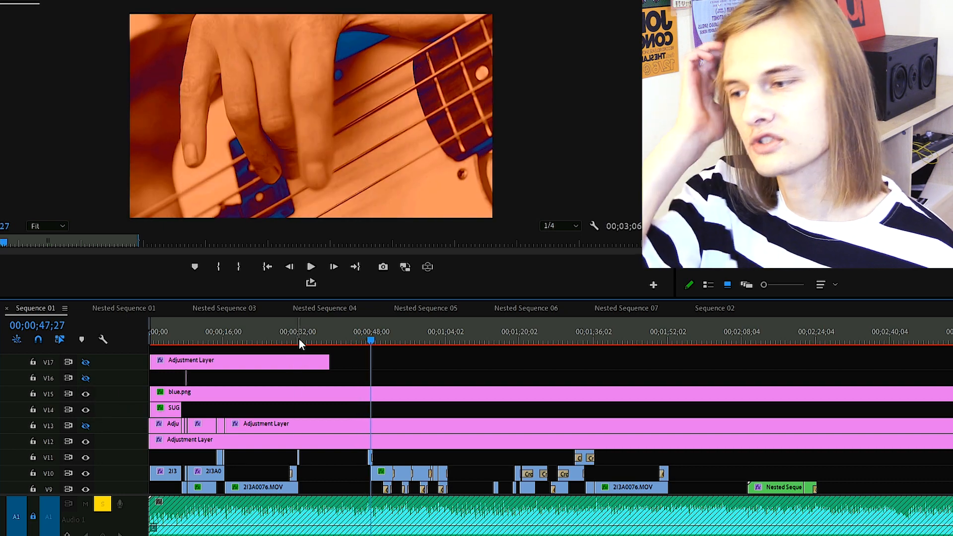
# Step: At 00;00;29;11, try the Normal blend mode on the blue.png clip on V15 and set it back to Difference
pyautogui.click(286, 340)
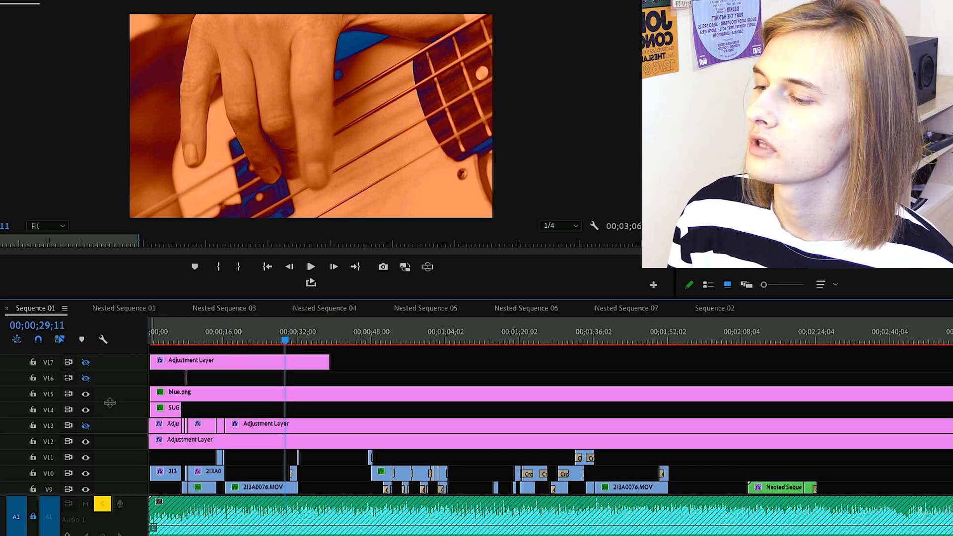
pyautogui.click(282, 394)
pyautogui.hotkey('shift', '5')
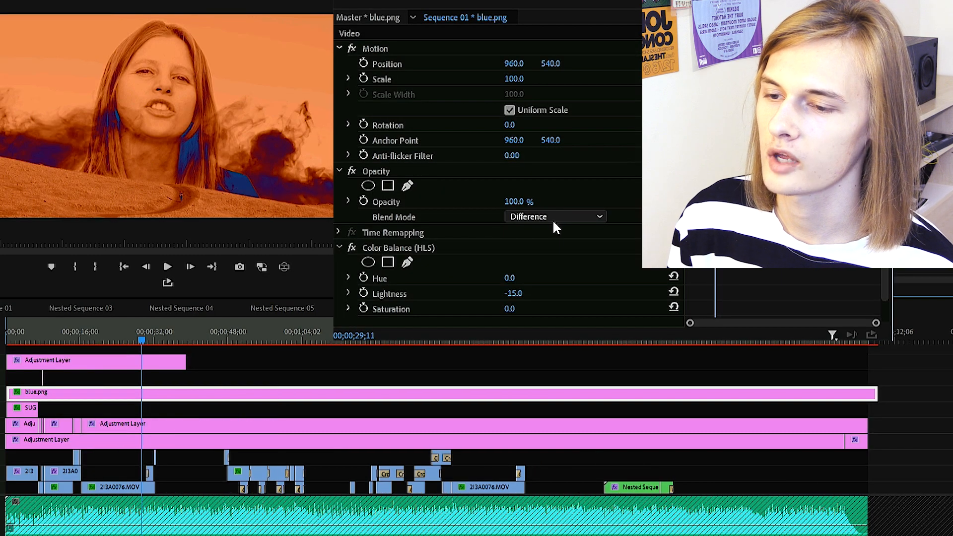
pyautogui.click(553, 219)
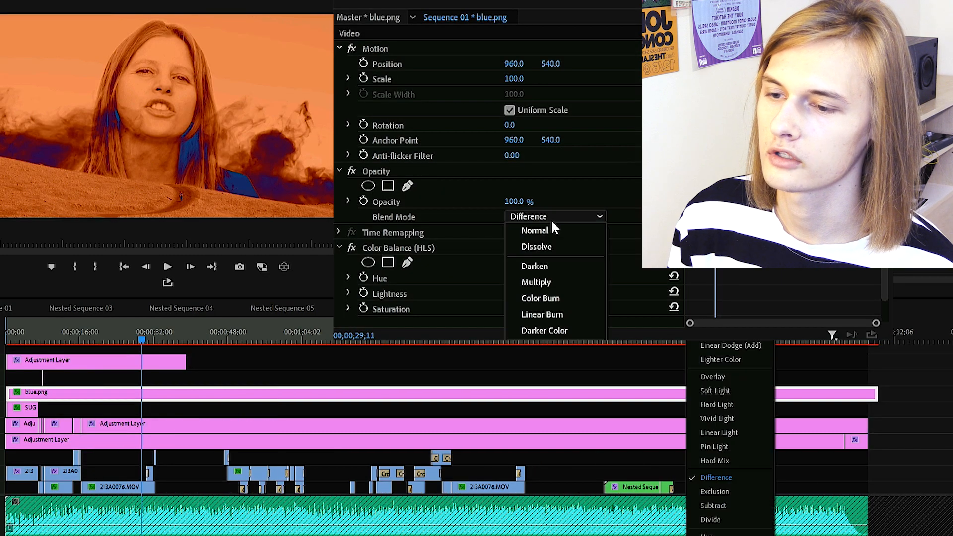
pyautogui.click(540, 231)
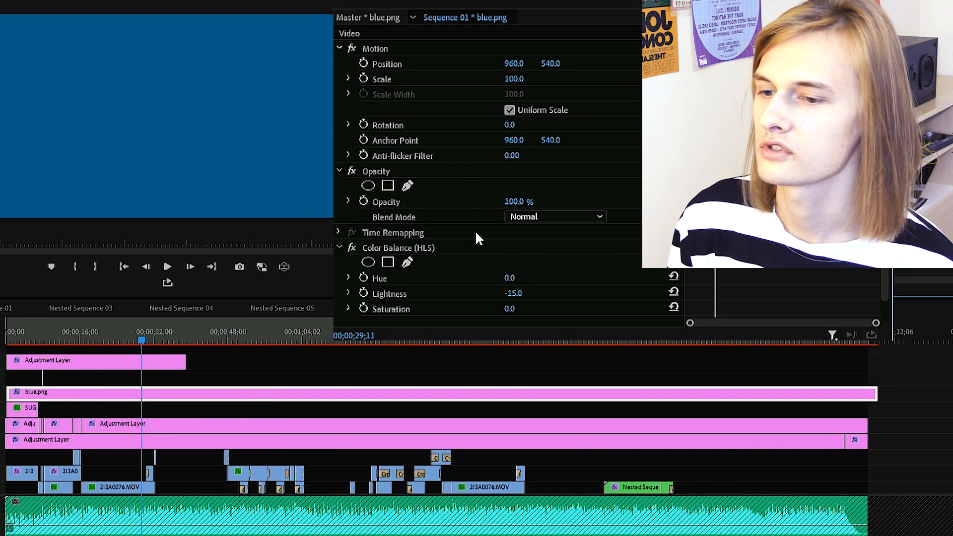
pyautogui.click(588, 219)
pyautogui.click(740, 477)
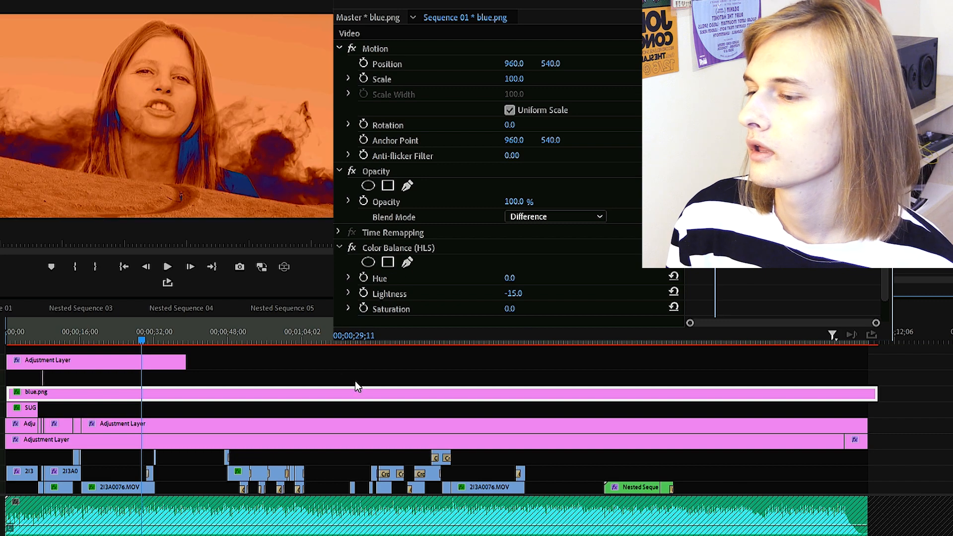
# Step: Scrub the tinted singer footage to 00;00;41;26 and turn off the output of track V15
pyautogui.moveTo(166, 337); pyautogui.dragTo(180, 334)
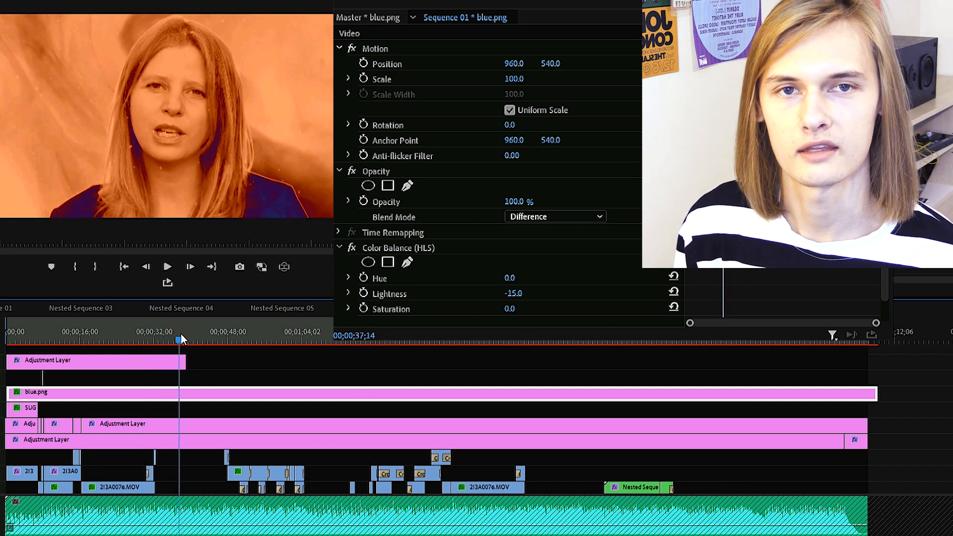
pyautogui.moveTo(180, 334); pyautogui.dragTo(200, 341)
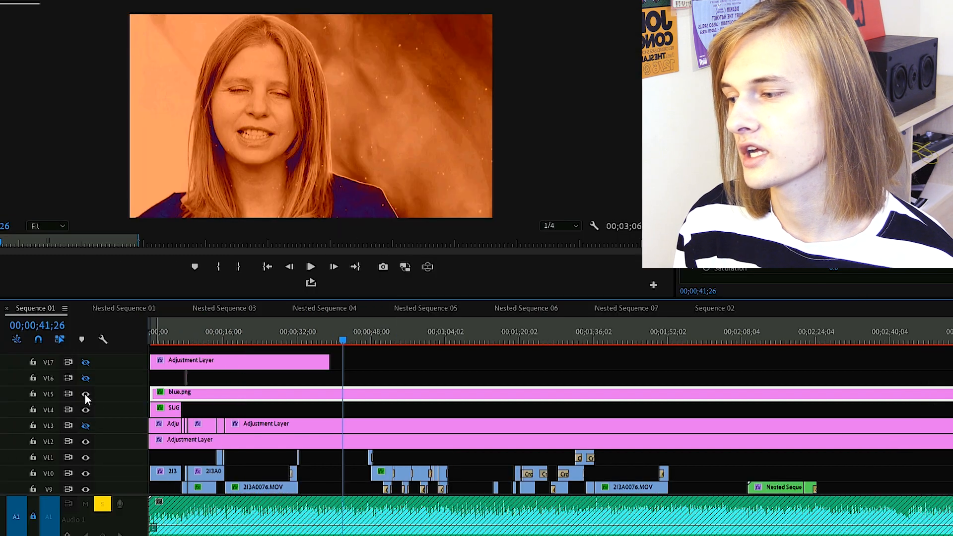
pyautogui.click(85, 394)
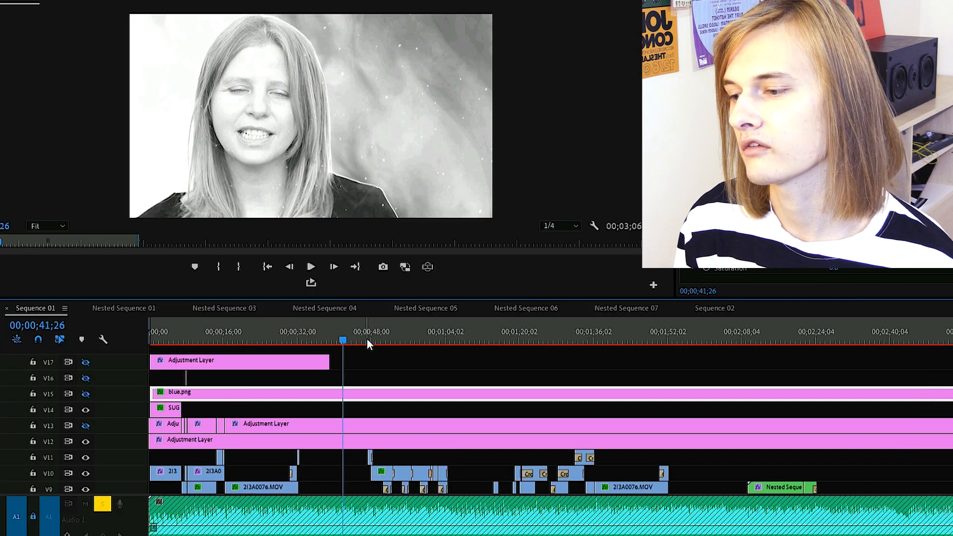
# Step: At 00;00;21;25, turn on the output of adjustment layer track V13
pyautogui.click(249, 337)
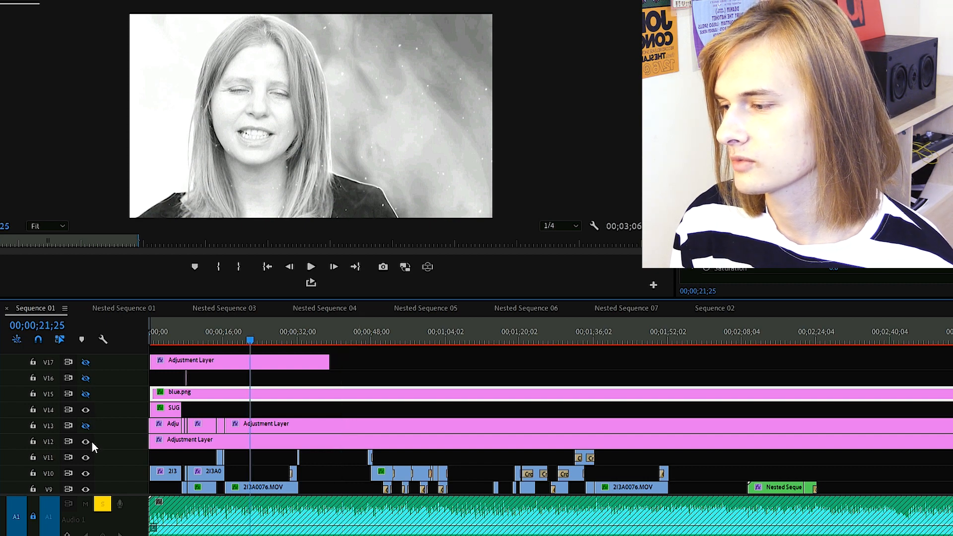
pyautogui.click(86, 426)
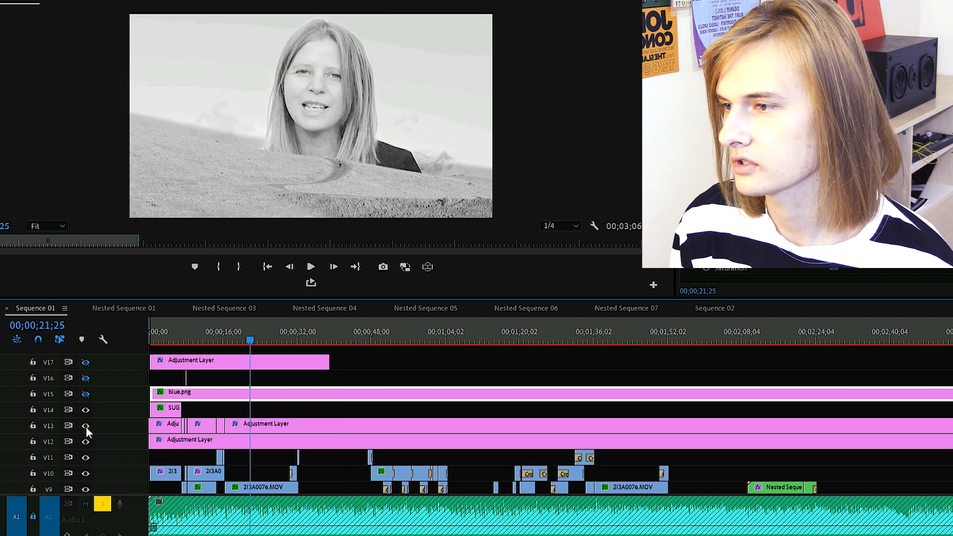
# Step: Turn off the output of adjustment layer track V13 and briefly switch the V17 adjustment layer on and off
pyautogui.click(85, 426)
pyautogui.click(86, 362)
pyautogui.click(85, 363)
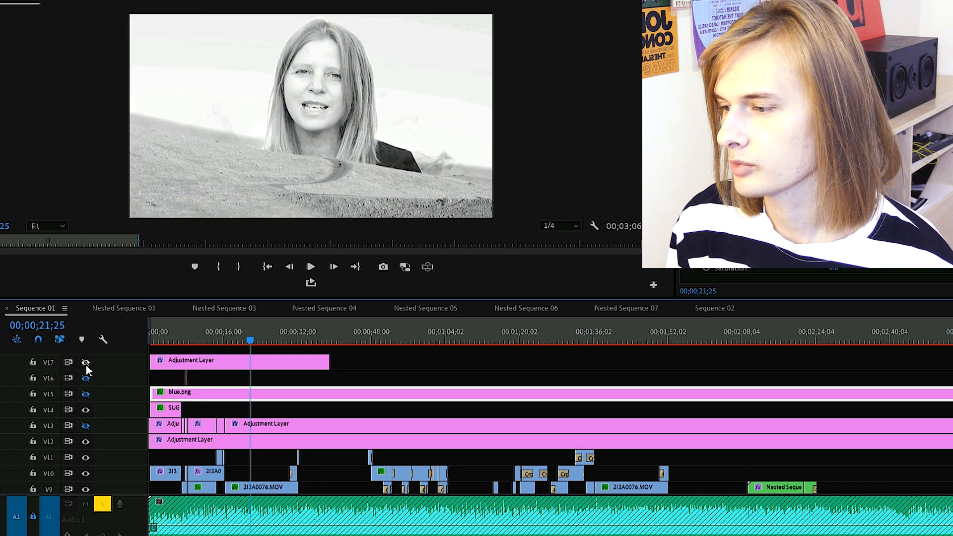
# Step: Compare the picture with the V12 adjustment layer output off and on, at 00;00;25;03 and 00;00;48;17
pyautogui.click(85, 440)
pyautogui.click(264, 336)
pyautogui.click(88, 440)
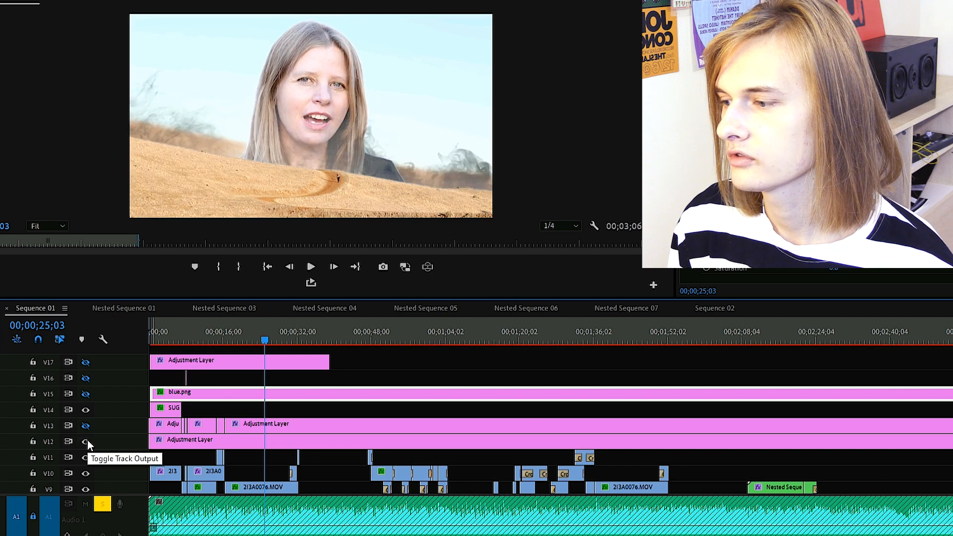
pyautogui.click(87, 440)
pyautogui.moveTo(290, 340); pyautogui.dragTo(378, 346)
pyautogui.click(85, 442)
pyautogui.click(373, 339)
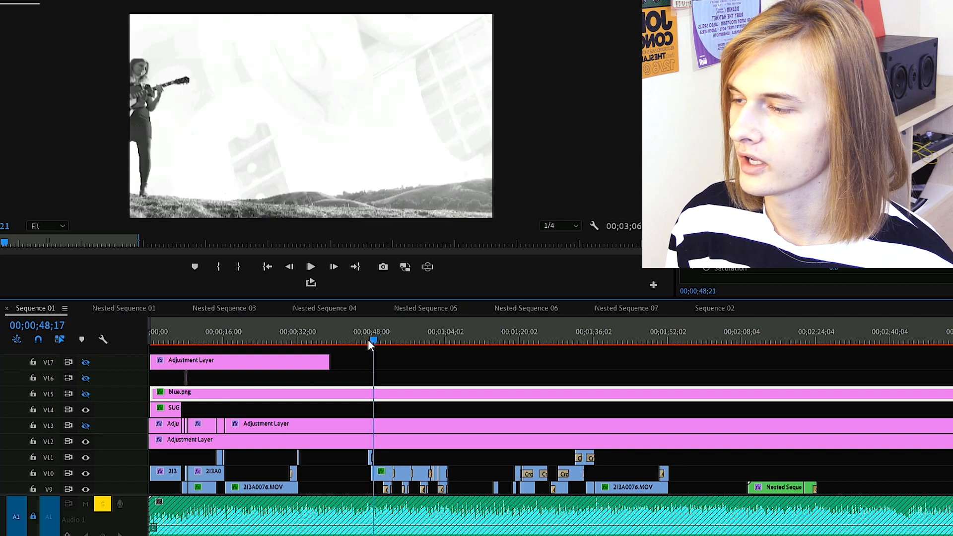
# Step: Review the black-and-white singer footage at 00;00;37;26 and play the section around 00;00;18;16
pyautogui.moveTo(368, 339); pyautogui.dragTo(323, 340)
pyautogui.scroll(-4, 546, 422)
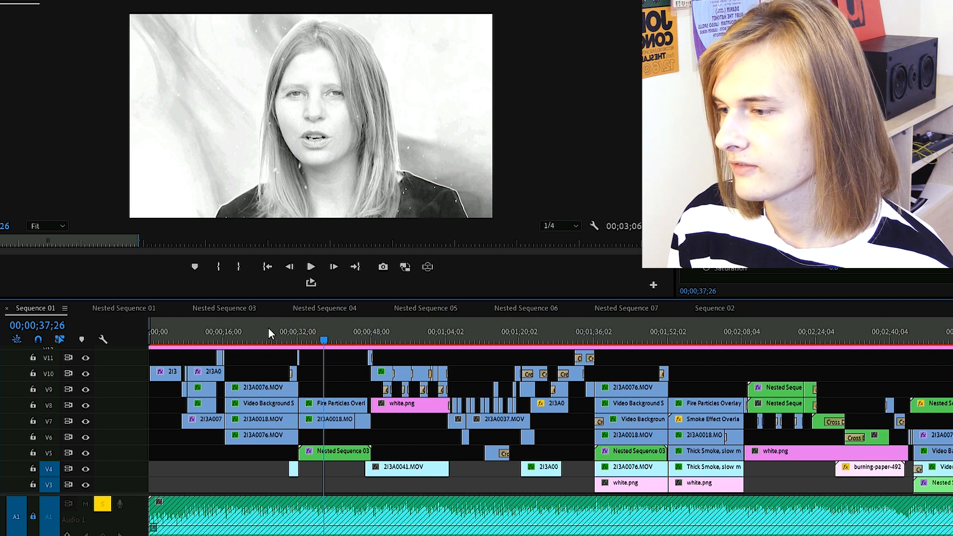
pyautogui.click(253, 339)
pyautogui.press('space')
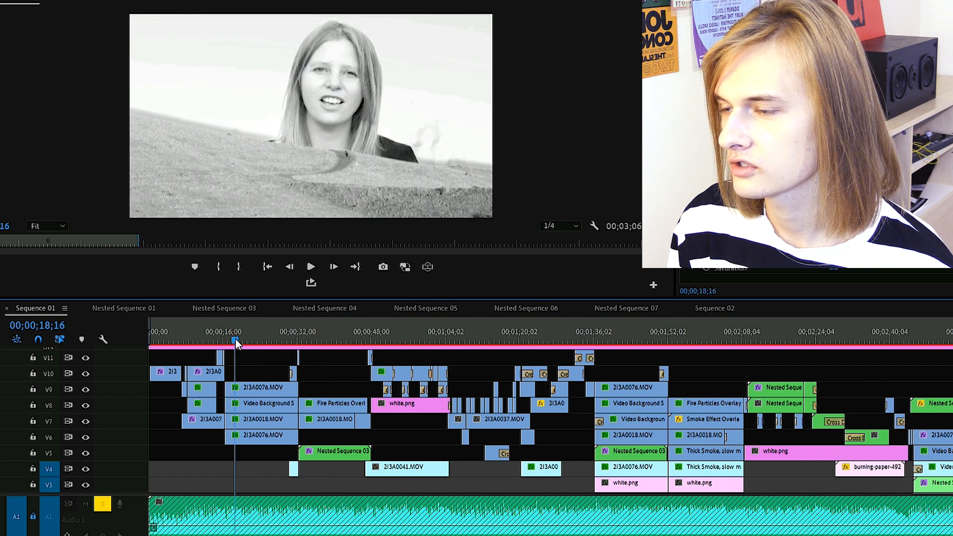
# Step: Move to the drummer shot at 00;00;11;16 and select the 2I3A0056.MOV clip on V10 to show its effects
pyautogui.click(203, 342)
pyautogui.moveTo(203, 340); pyautogui.dragTo(203, 342)
pyautogui.click(210, 371)
pyautogui.press('=')
pyautogui.press('=')
pyautogui.click(393, 362)
pyautogui.click(392, 371)
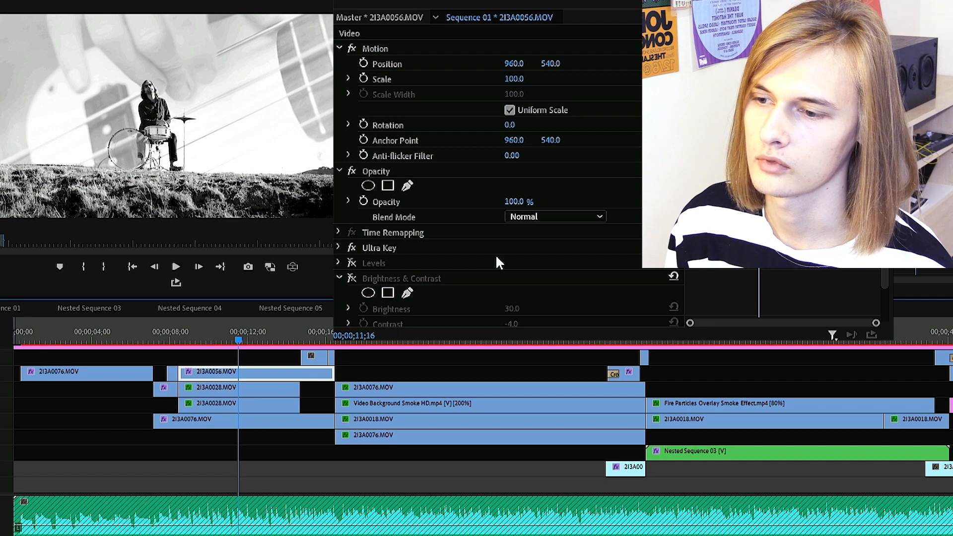
# Step: Expand the Ultra Key effect on 2I3A0056.MOV and sample a pale blue key color from the preview with the eyedropper
pyautogui.click(351, 248)
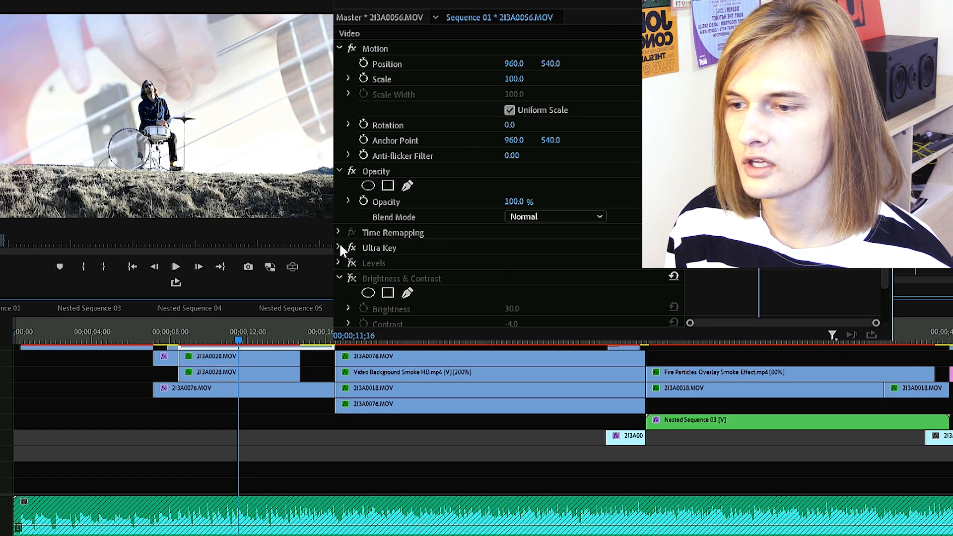
pyautogui.click(338, 247)
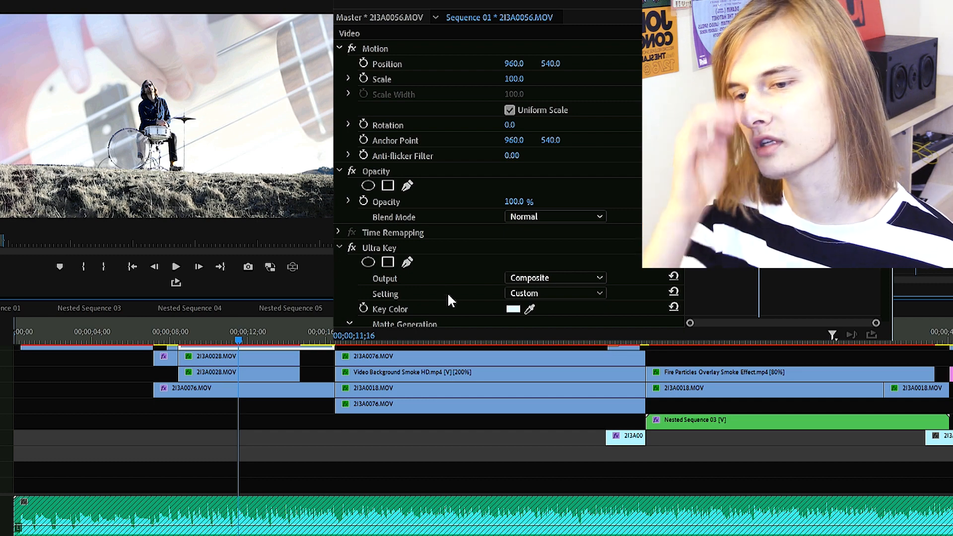
pyautogui.moveTo(530, 309); pyautogui.dragTo(527, 298)
pyautogui.moveTo(193, 92); pyautogui.dragTo(99, 35)
# Step: Set Ultra Key's Matte Generation to Transparency 34, Highlight 100 and Shadow 100, and toggle the effect
pyautogui.scroll(-3, 378, 294)
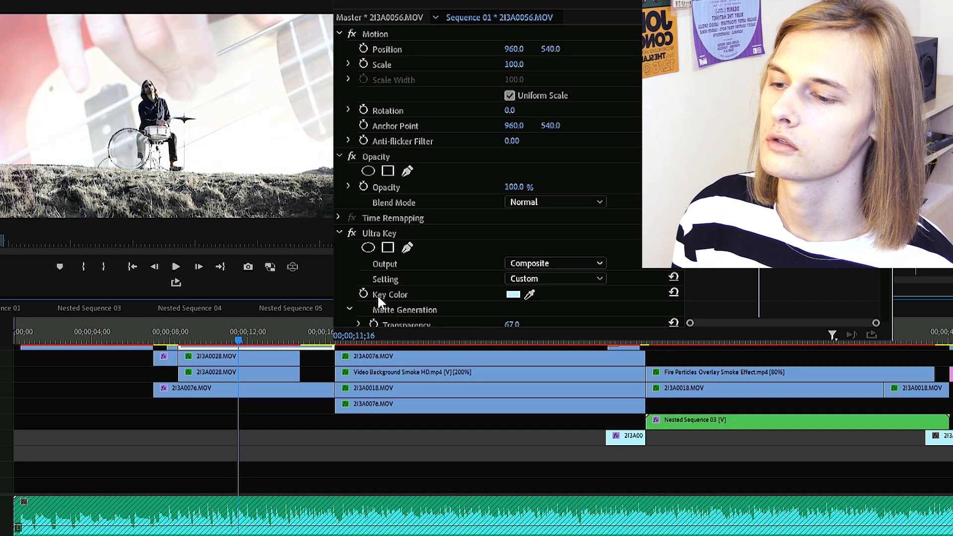
pyautogui.scroll(-1, 452, 290)
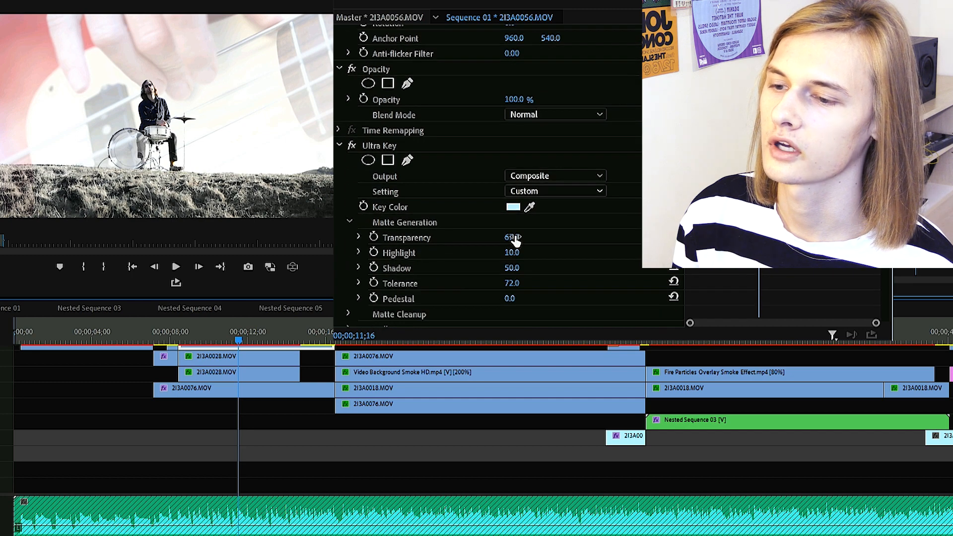
pyautogui.moveTo(511, 238); pyautogui.dragTo(537, 268)
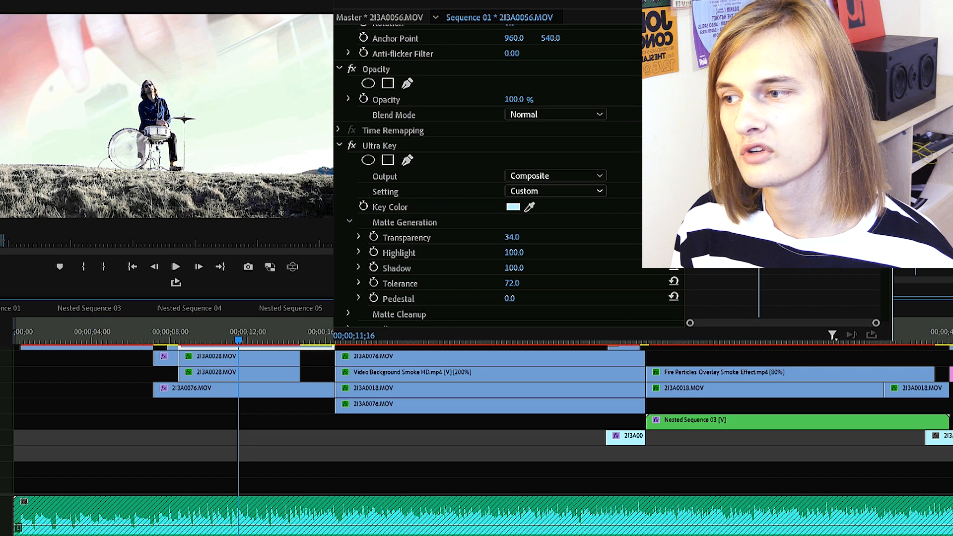
pyautogui.click(352, 145)
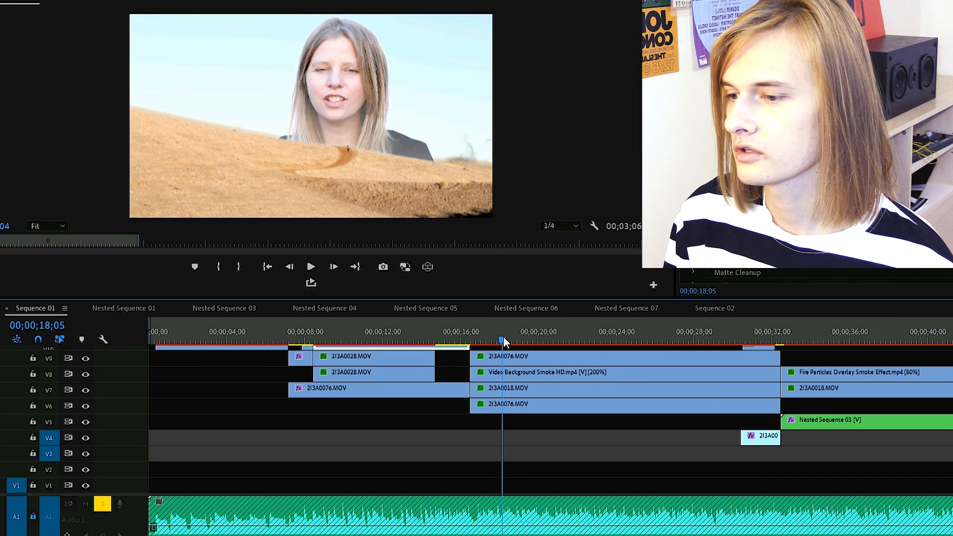
# Step: At 00;00;18;16, turn off the output of track V9 and switch off Luma Key on the V7 clip 2I3A0018.MOV
pyautogui.moveTo(504, 336); pyautogui.dragTo(510, 338)
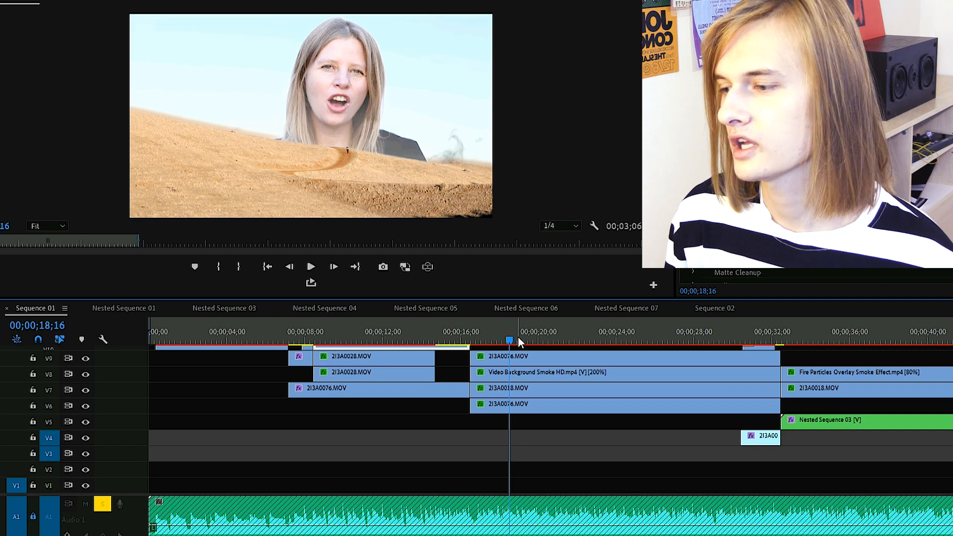
pyautogui.click(86, 359)
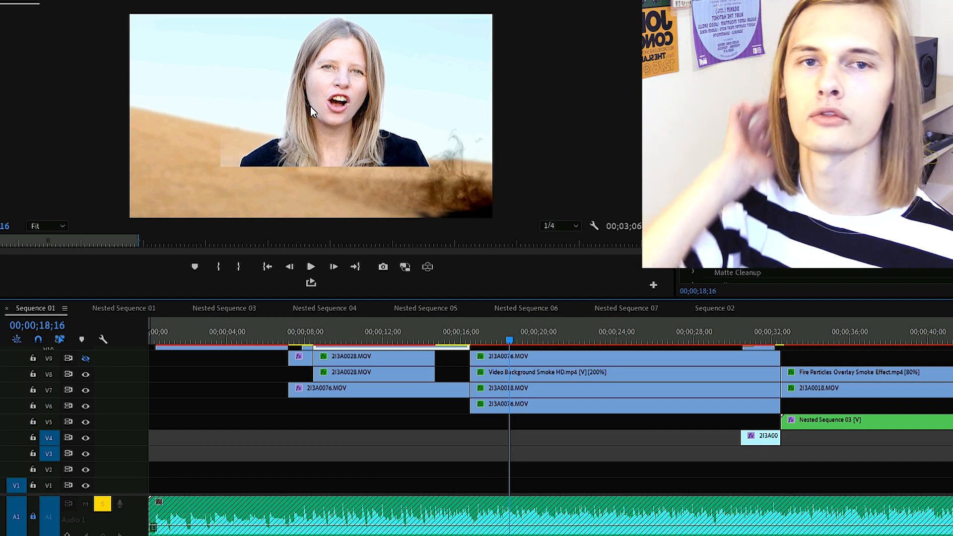
pyautogui.click(529, 392)
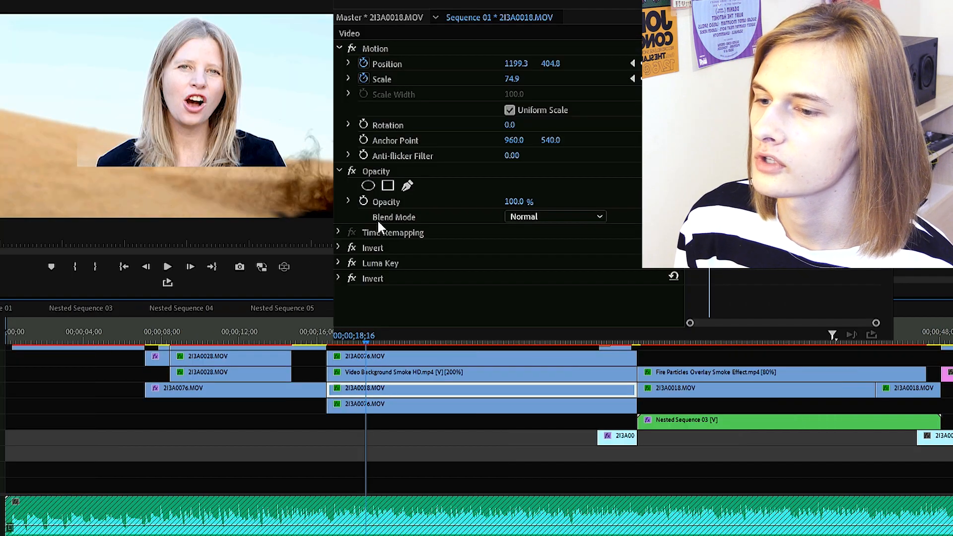
pyautogui.click(353, 264)
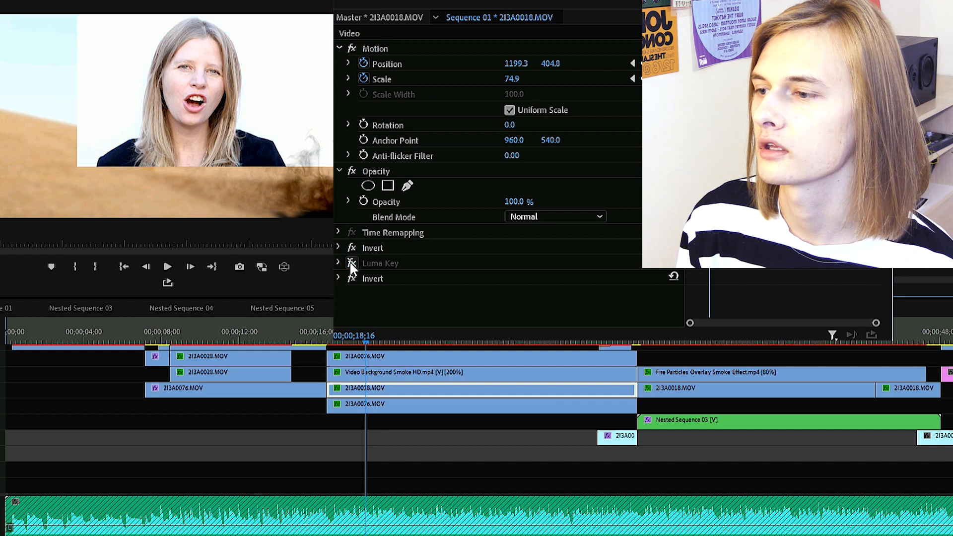
pyautogui.click(352, 264)
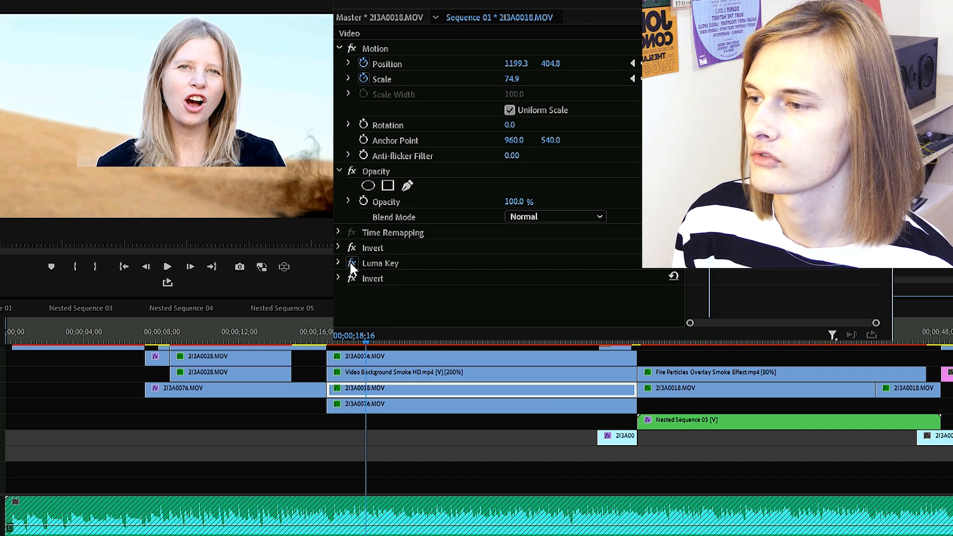
pyautogui.click(353, 264)
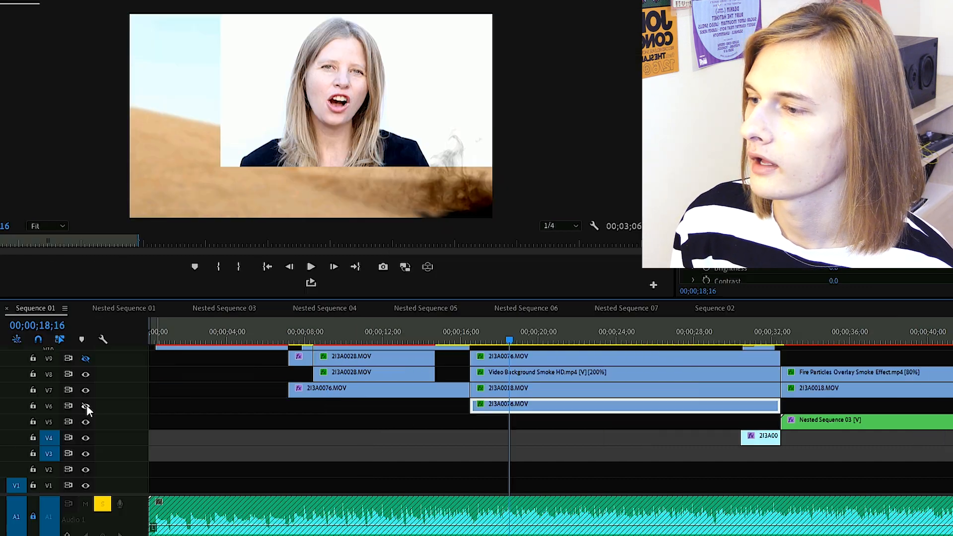
# Step: Compare the singer composite with the output of track V6 off and on, between 00;00;18;16 and 00;00;20;02
pyautogui.click(86, 405)
pyautogui.click(87, 406)
pyautogui.click(85, 407)
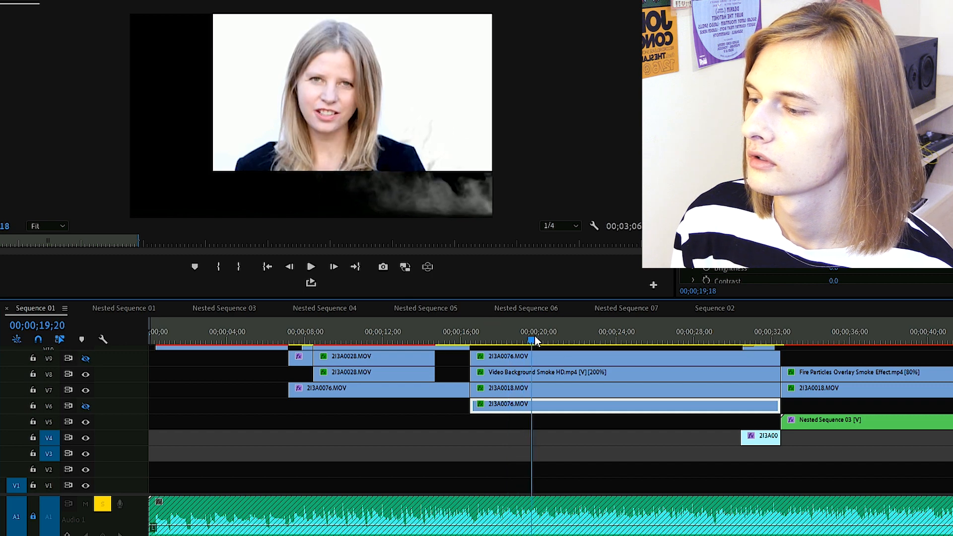
pyautogui.click(86, 406)
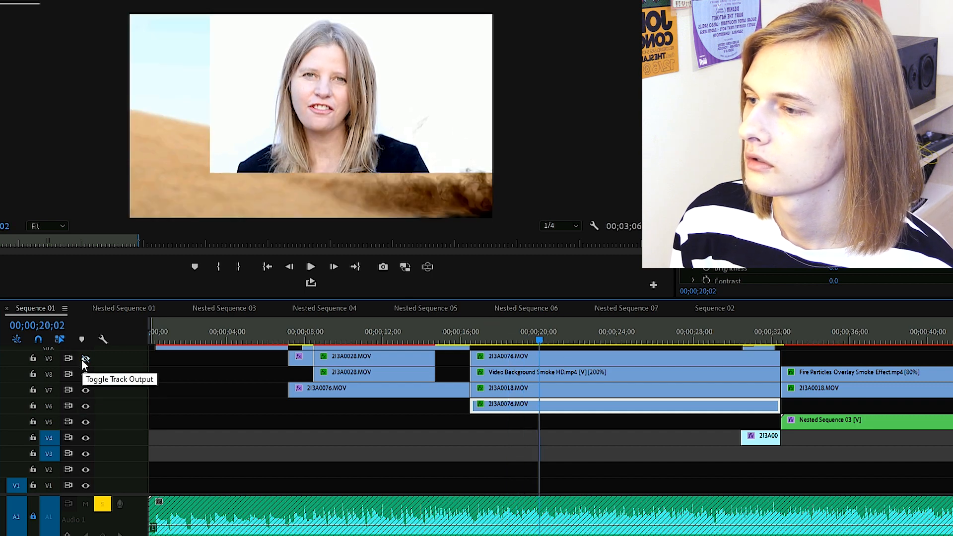
# Step: Isolate the 2I3A0076.MOV dune clip on V9 by turning on its track and turning off the output of V8, V7, V6 and V5
pyautogui.click(82, 359)
pyautogui.click(553, 356)
pyautogui.click(85, 375)
pyautogui.click(85, 391)
pyautogui.click(86, 406)
pyautogui.click(85, 422)
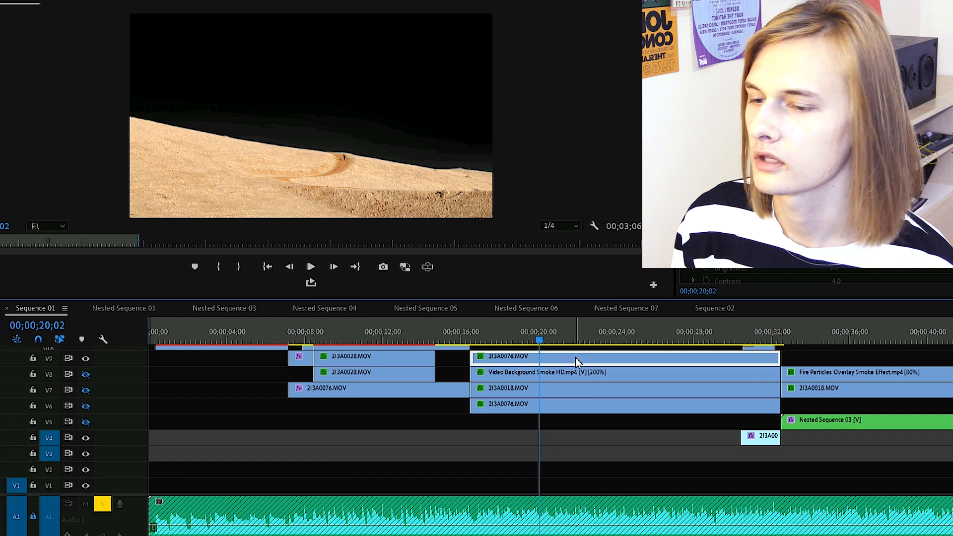
# Step: Move to the singer composite at 00;00;29;10 and select the 2I3A0018.MOV clip on V7
pyautogui.click(795, 248)
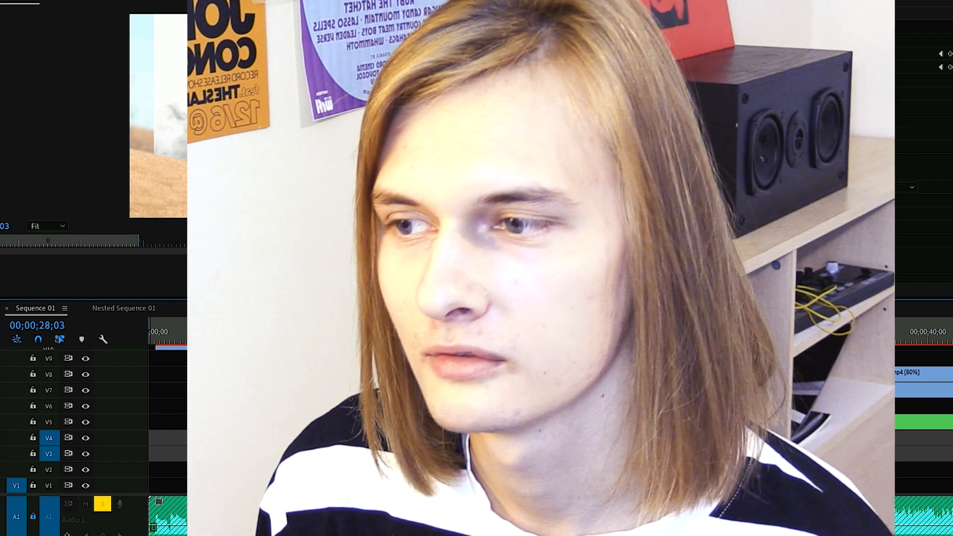
pyautogui.click(721, 325)
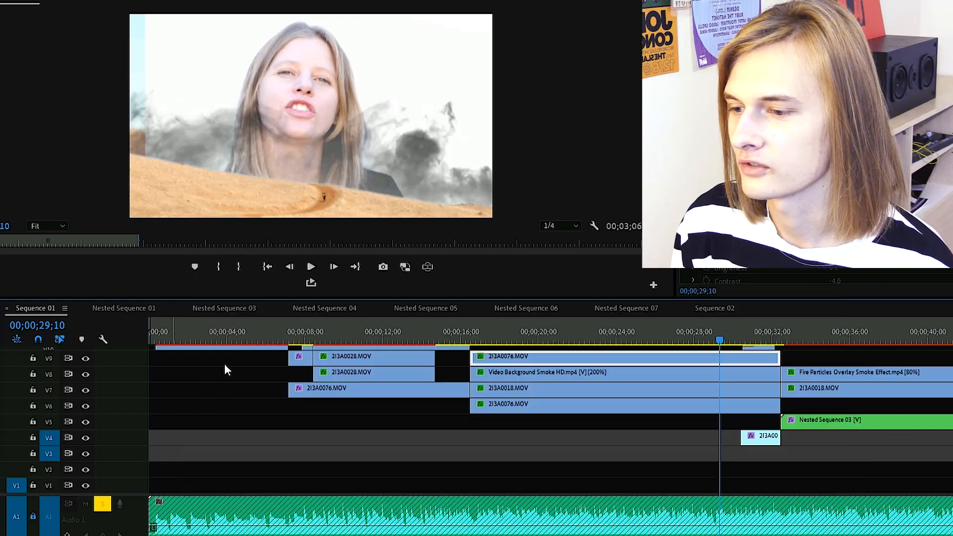
pyautogui.click(523, 392)
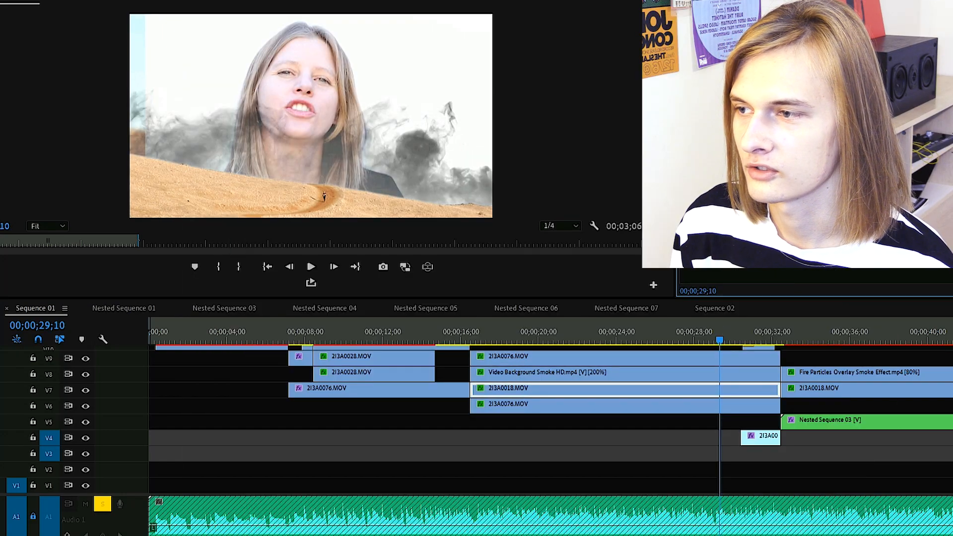
# Step: At 00;00;35;19, examine the smoke composite by switching the outputs of tracks V7 and V5 off and back on
pyautogui.moveTo(714, 332); pyautogui.dragTo(844, 336)
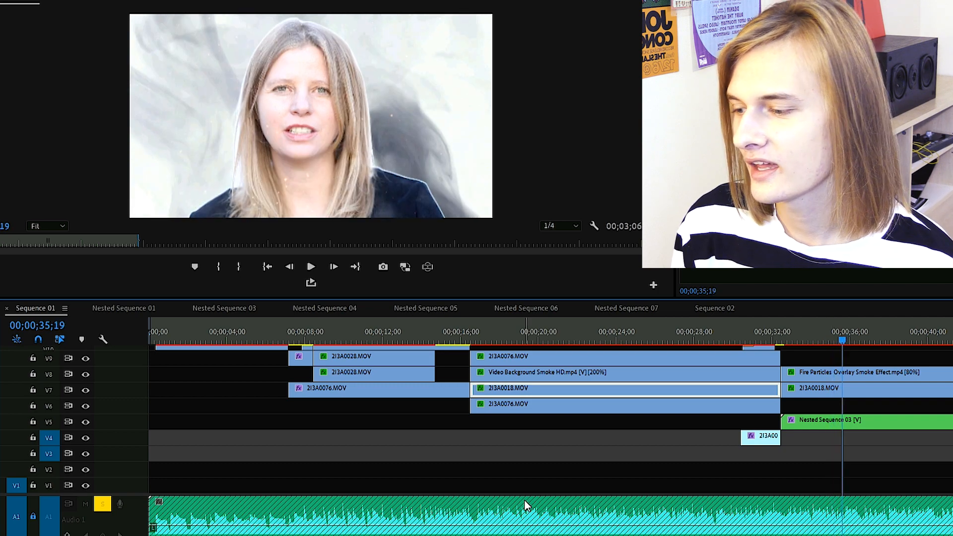
pyautogui.press('-')
pyautogui.press('-')
pyautogui.press('-')
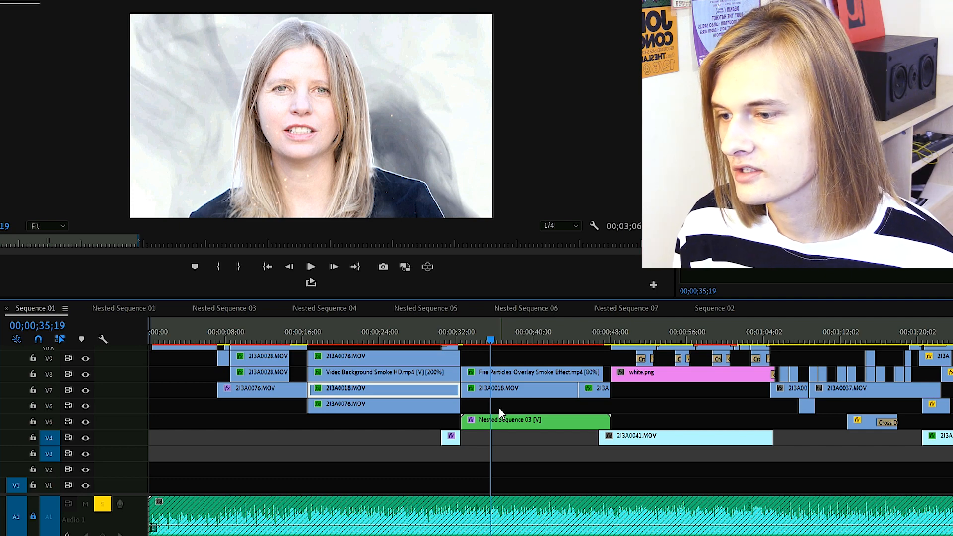
pyautogui.click(86, 390)
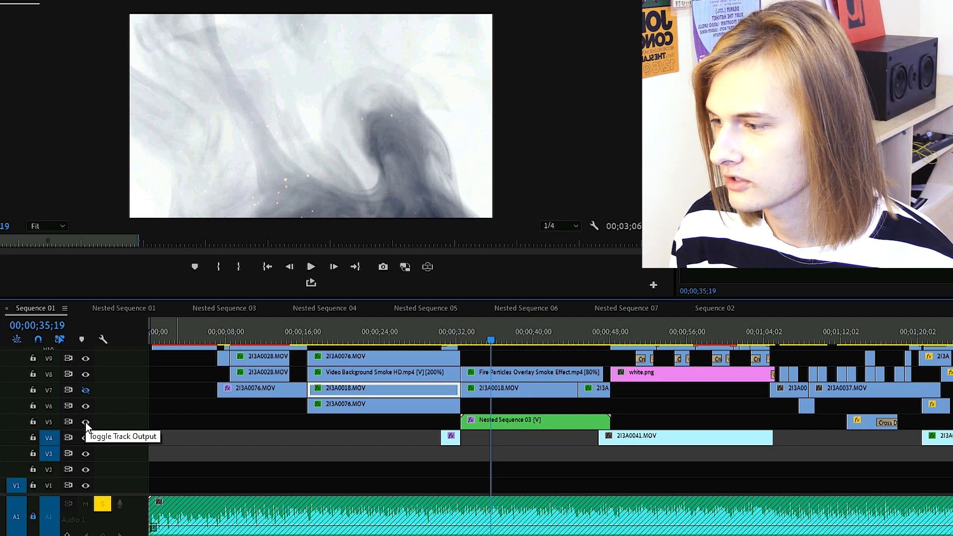
pyautogui.click(86, 422)
pyautogui.click(86, 423)
pyautogui.click(84, 390)
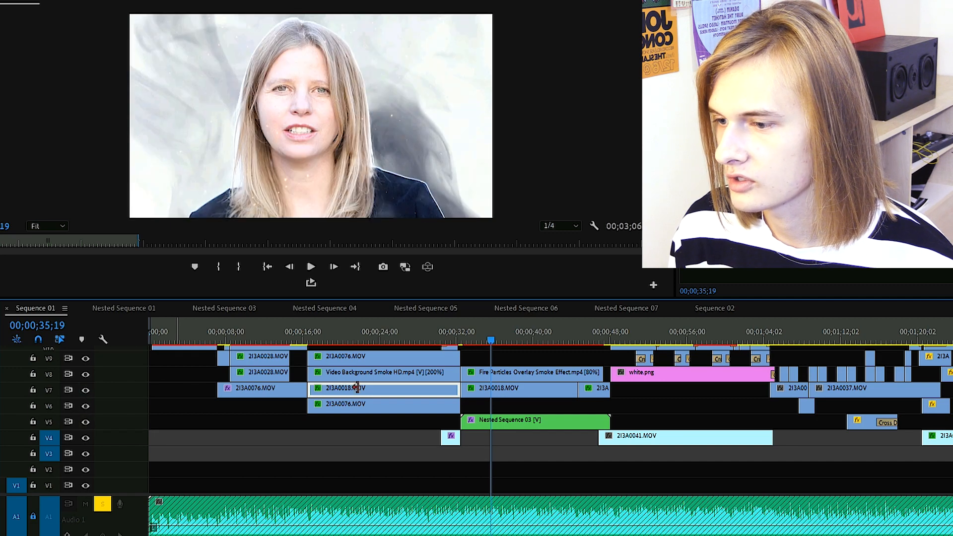
# Step: Try the Normal blend mode on the Fire Particles Overlay Smoke Effect.mp4 clip on V8 and set it back to Screen
pyautogui.click(496, 373)
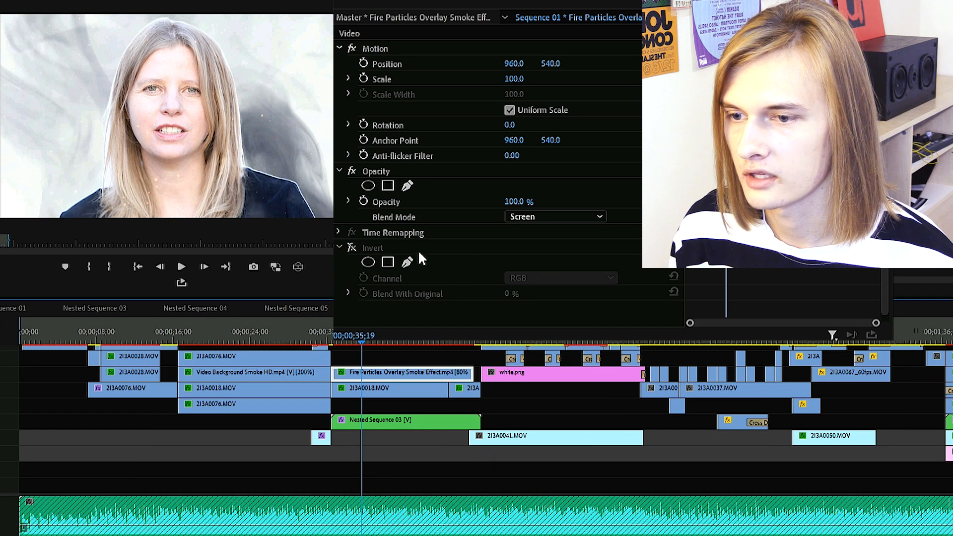
pyautogui.click(529, 216)
pyautogui.click(536, 230)
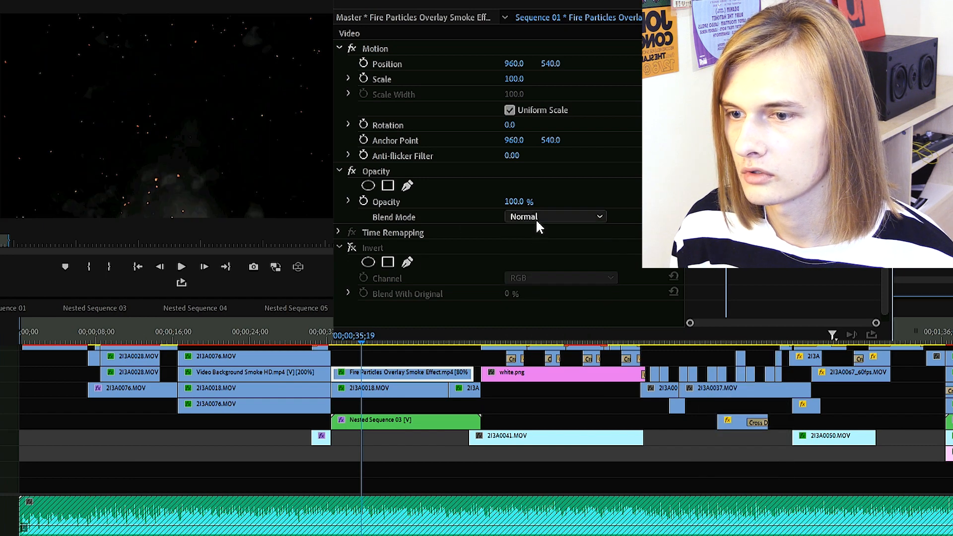
pyautogui.click(537, 220)
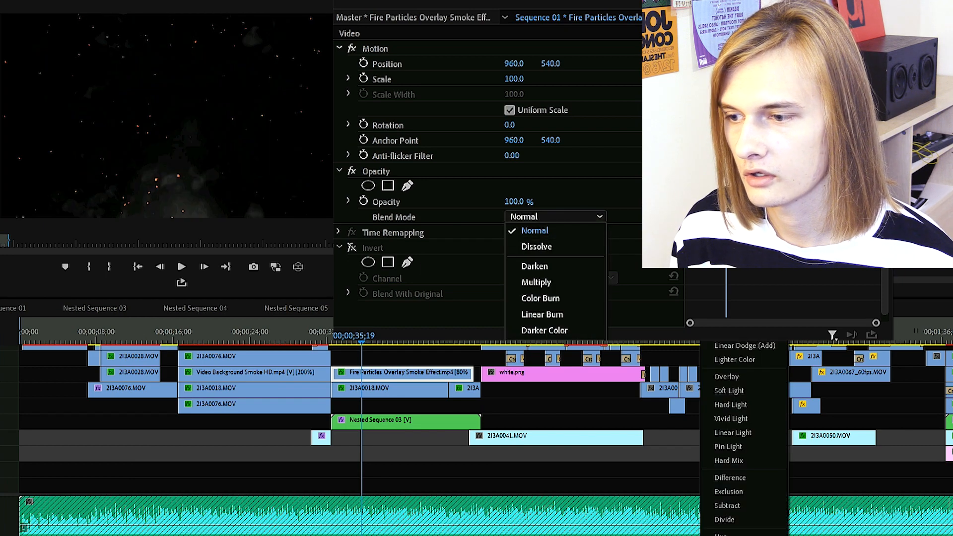
pyautogui.click(569, 335)
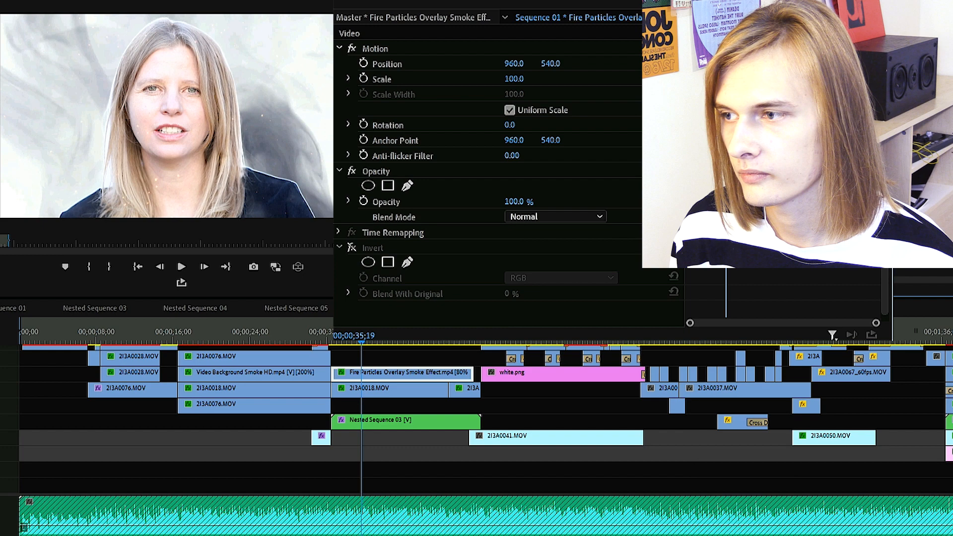
pyautogui.click(546, 218)
pyautogui.click(458, 256)
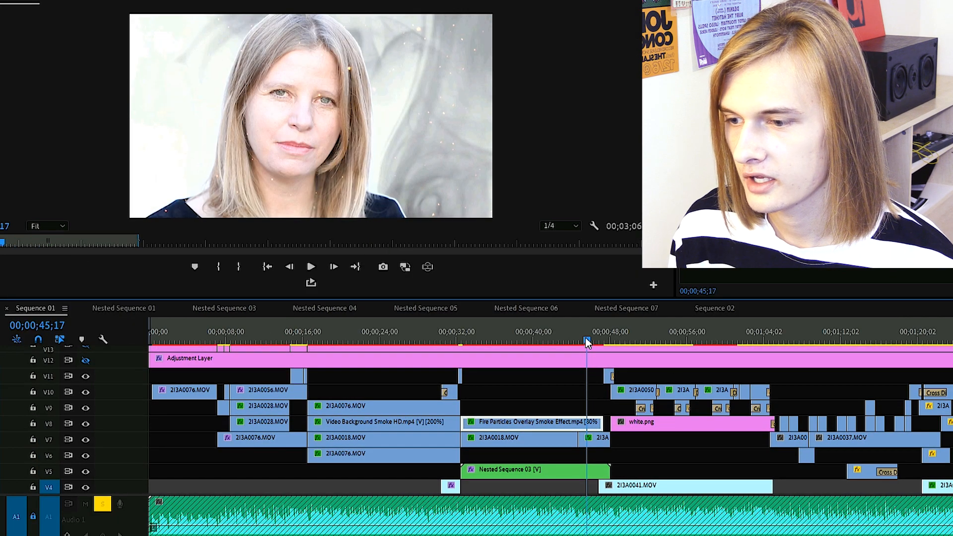
# Step: Scrub the short 2I3A0018.MOV clip on V7 around 00;00;46;05 and examine its Position and Scale keyframes
pyautogui.moveTo(585, 338)
pyautogui.mouseDown()
pyautogui.moveTo(571, 337)
pyautogui.moveTo(591, 337)
pyautogui.mouseUp()
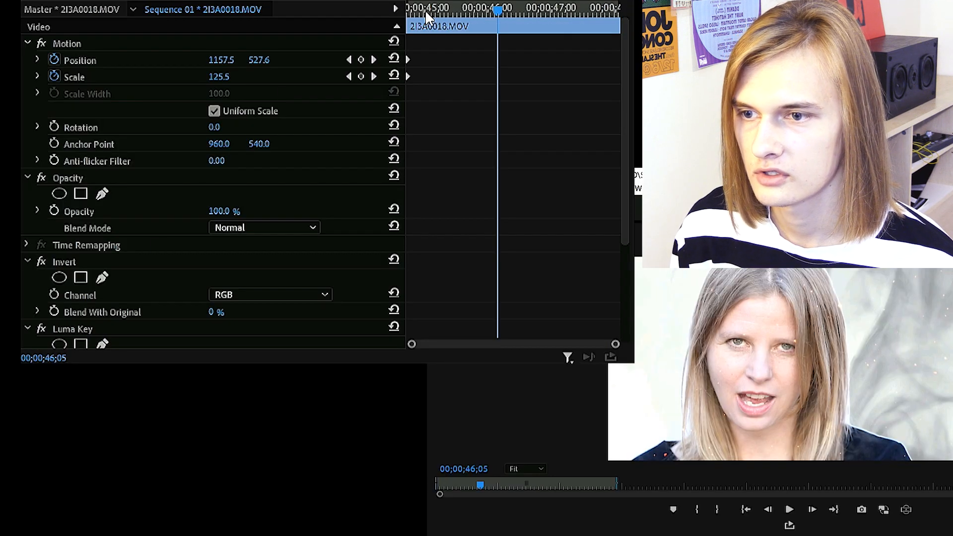
pyautogui.moveTo(425, 10); pyautogui.dragTo(362, 65)
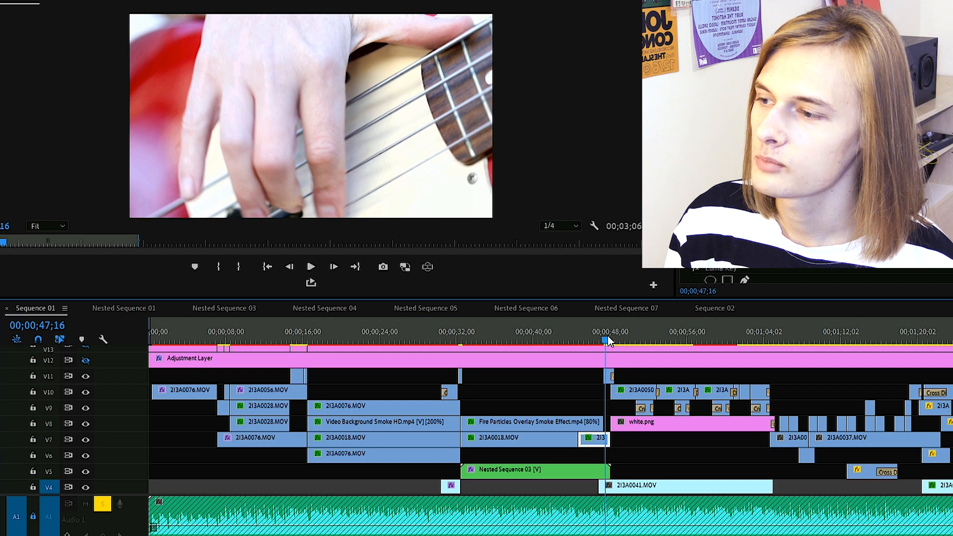
# Step: Scrub through the overlaid singer and guitarist shots around the white.png clip on V8, from 00;00;47;16 to about 00;01;05
pyautogui.moveTo(607, 336); pyautogui.dragTo(629, 336)
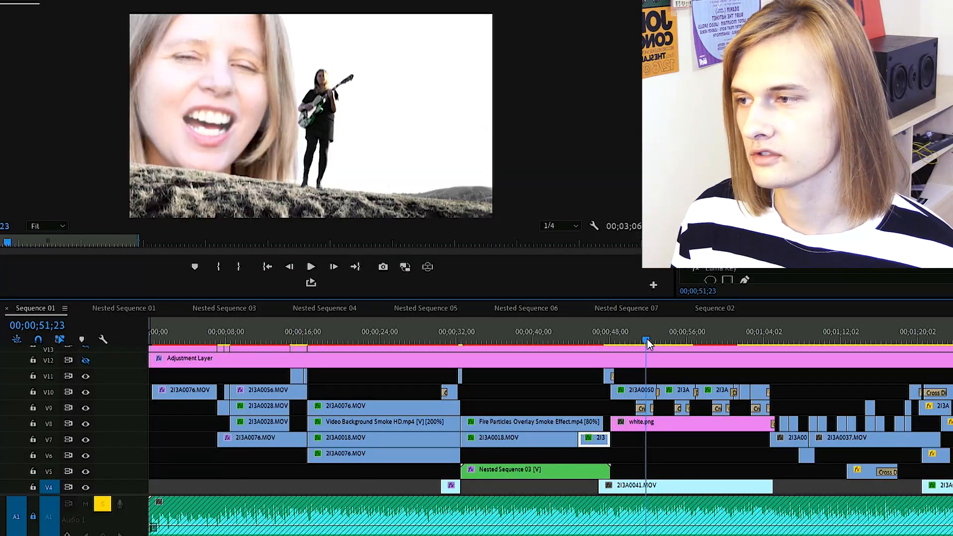
pyautogui.moveTo(647, 339); pyautogui.dragTo(645, 339)
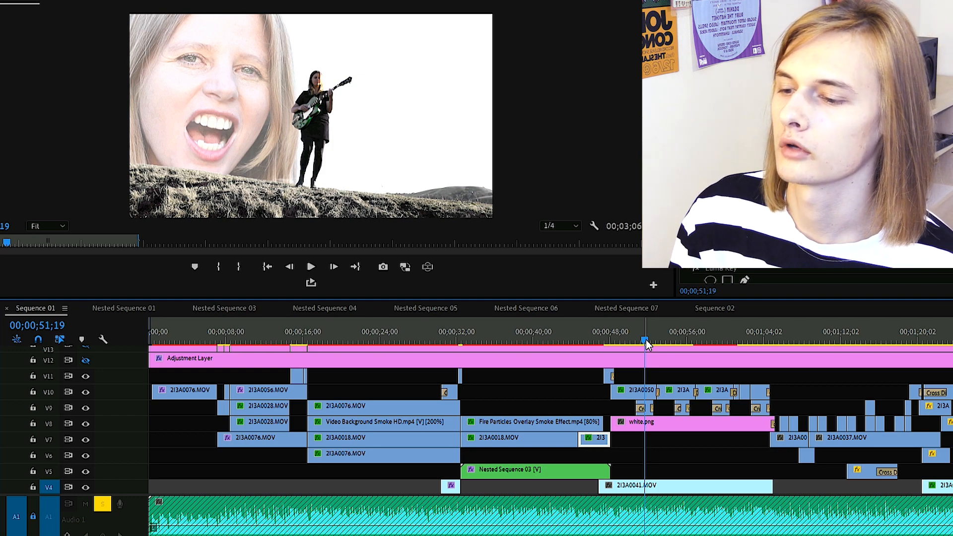
pyautogui.moveTo(645, 339); pyautogui.dragTo(683, 347)
pyautogui.moveTo(688, 347); pyautogui.dragTo(774, 348)
# Step: Play the fast guitar and drum cuts following the white.png clip through to 00;01;15;03
pyautogui.press('space')
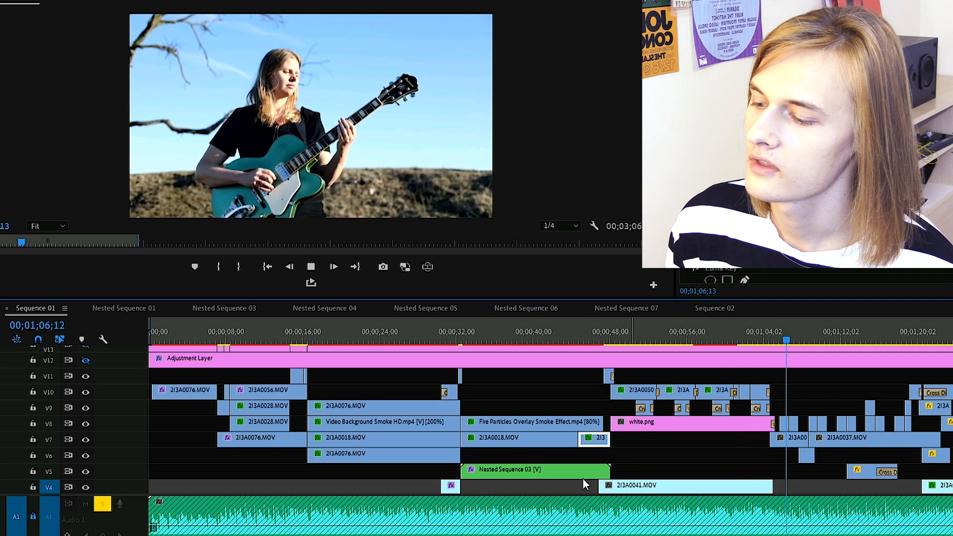
pyautogui.press('-')
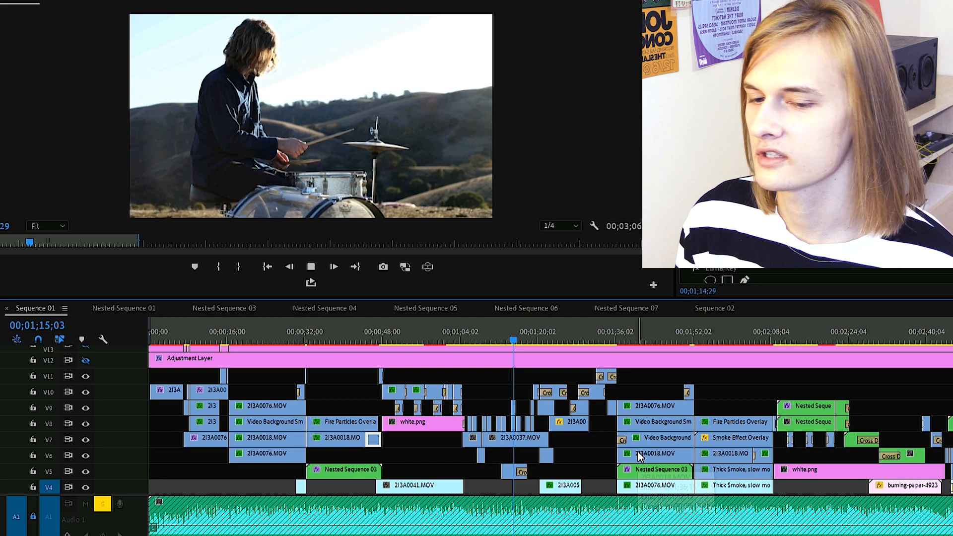
pyautogui.press('space')
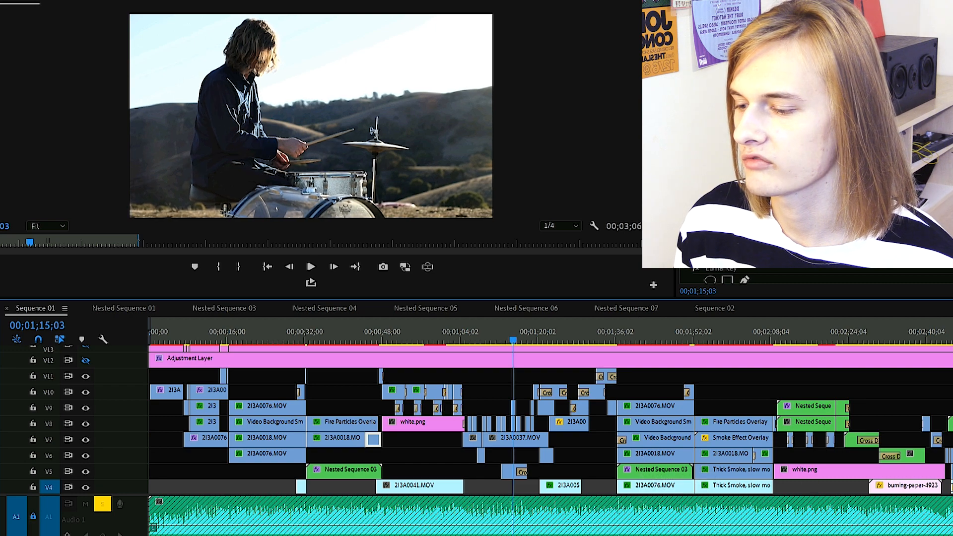
# Step: Return to the guitarist shot at 00;01;06;15 and replay the short alternating clips above 2I3A0037.MOV through to 00;01;21;00
pyautogui.press('=')
pyautogui.press('=')
pyautogui.press('=')
pyautogui.press('=')
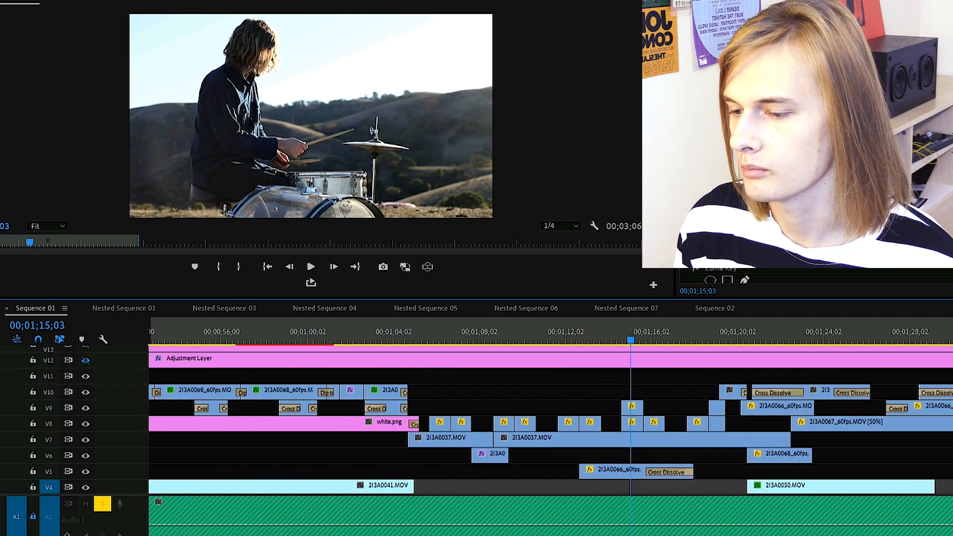
pyautogui.moveTo(472, 337); pyautogui.dragTo(431, 347)
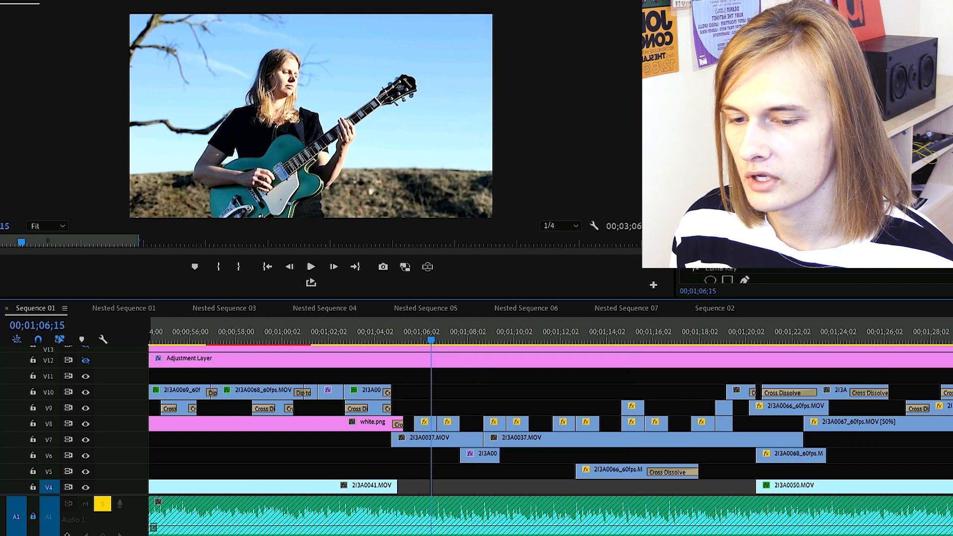
pyautogui.scroll(-1, 546, 437)
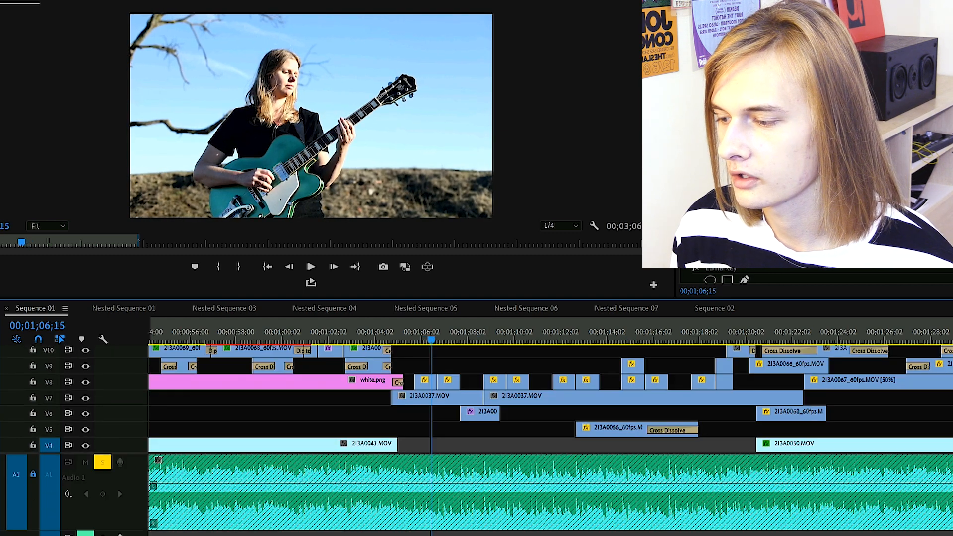
pyautogui.press('=')
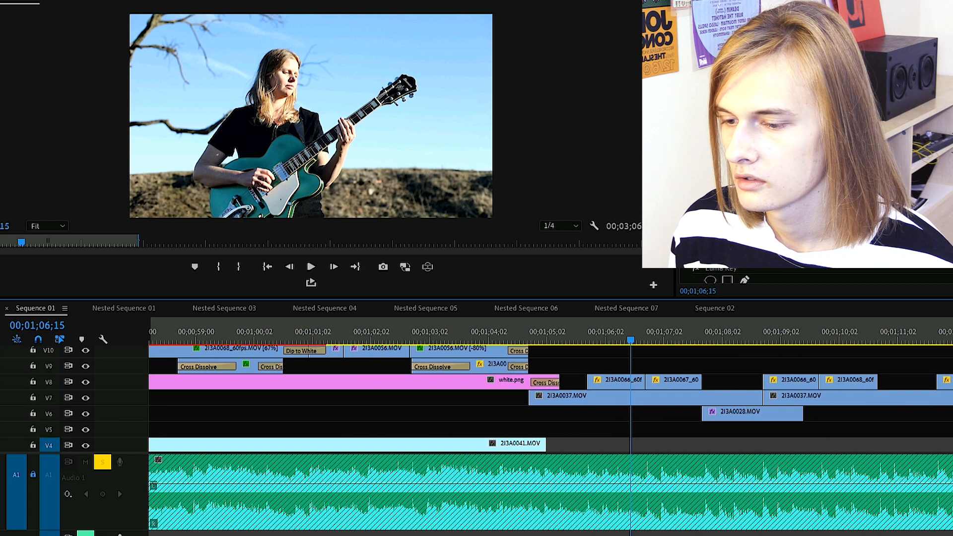
pyautogui.moveTo(641, 338); pyautogui.dragTo(751, 346)
pyautogui.press('space')
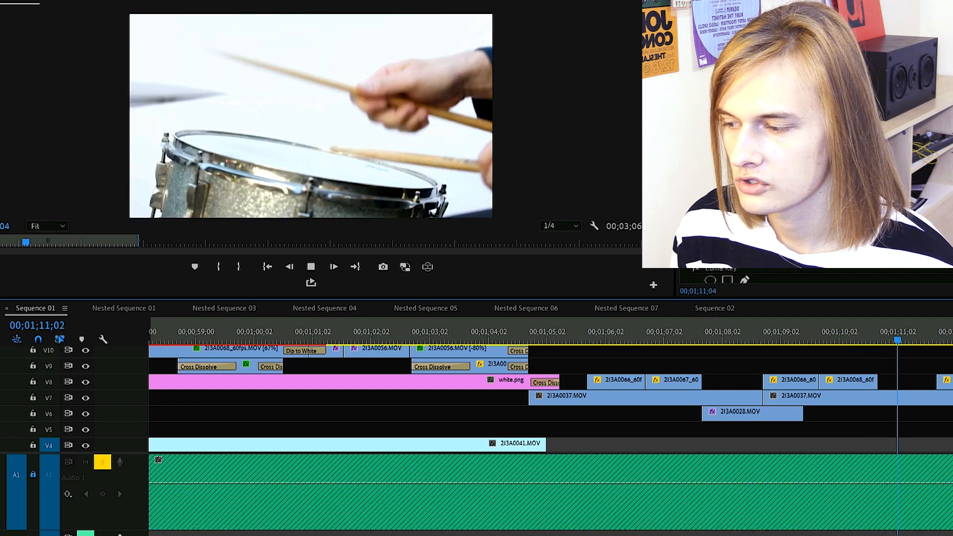
pyautogui.press('-')
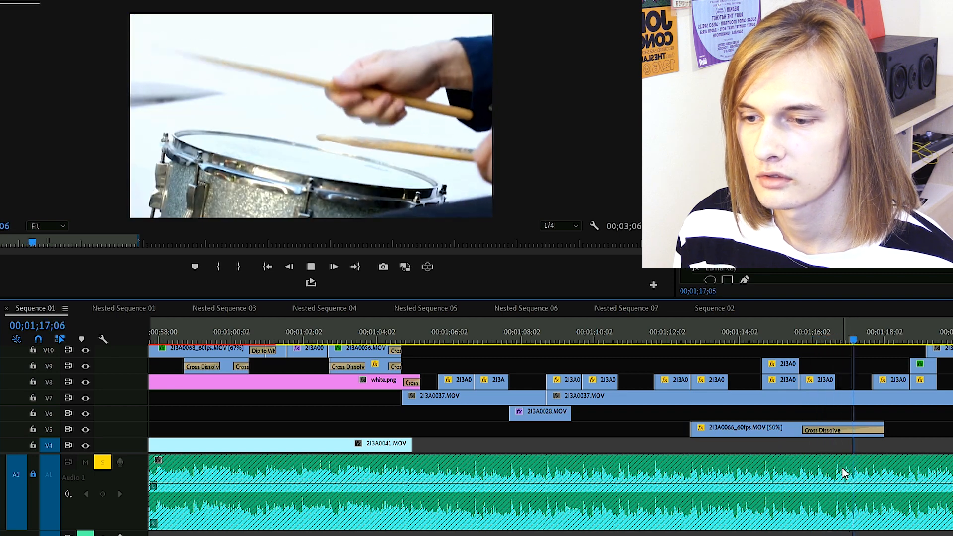
pyautogui.press('space')
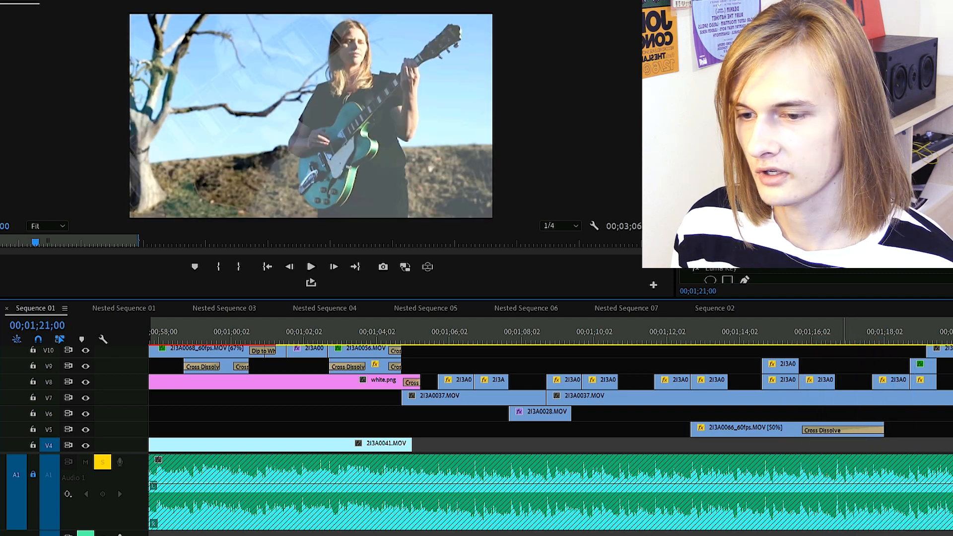
# Step: Move back to the mirrored drummer shot at 00;01;18;23 and play the following drum and guitar shots through their dissolves
pyautogui.click(910, 336)
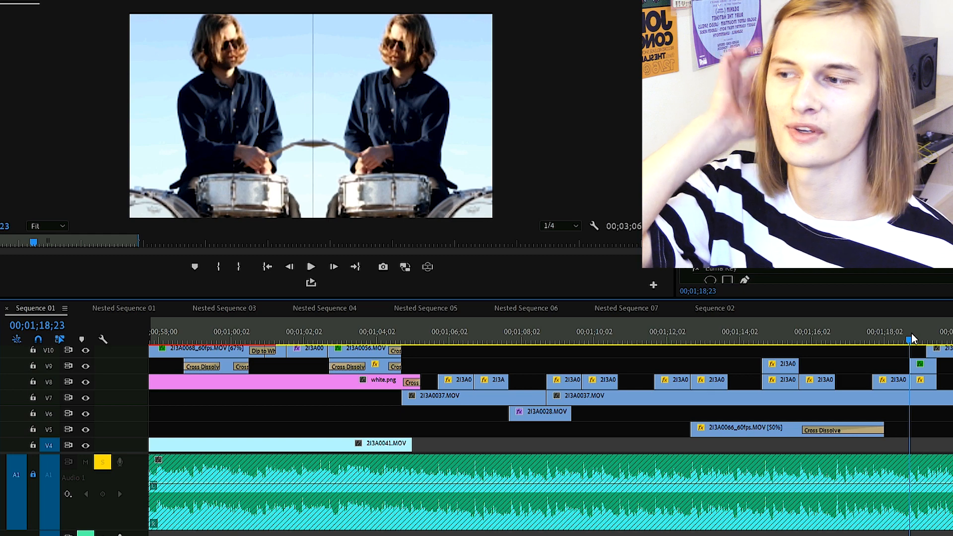
pyautogui.click(927, 337)
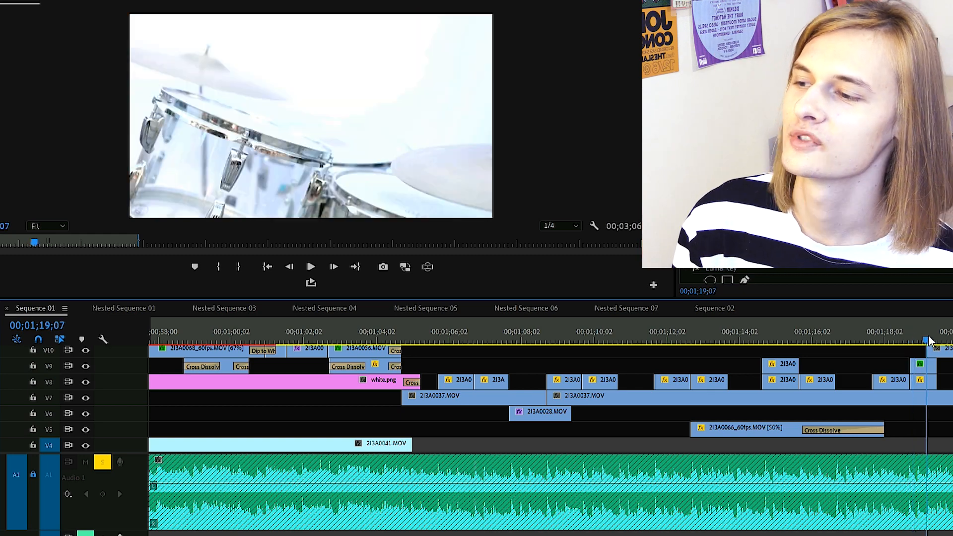
pyautogui.moveTo(933, 341); pyautogui.dragTo(950, 341)
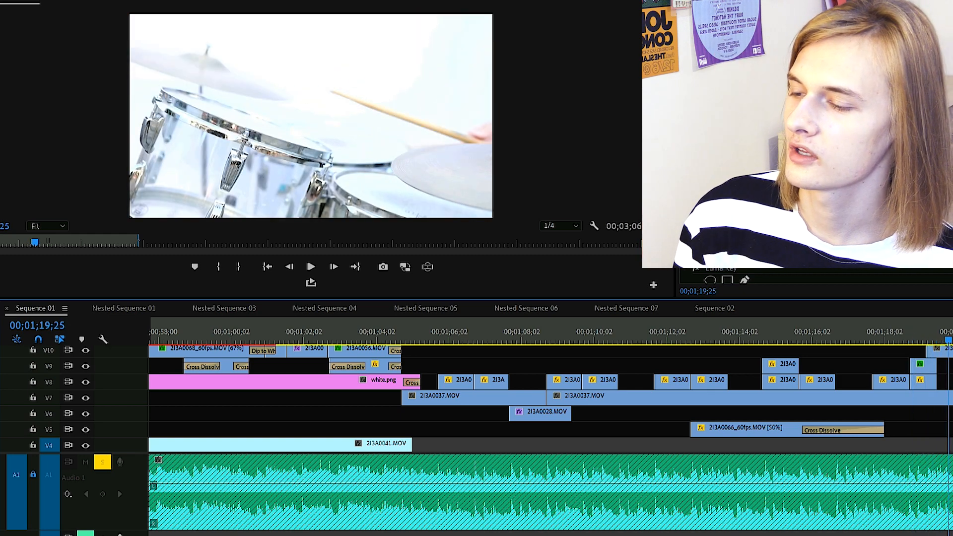
pyautogui.press('space')
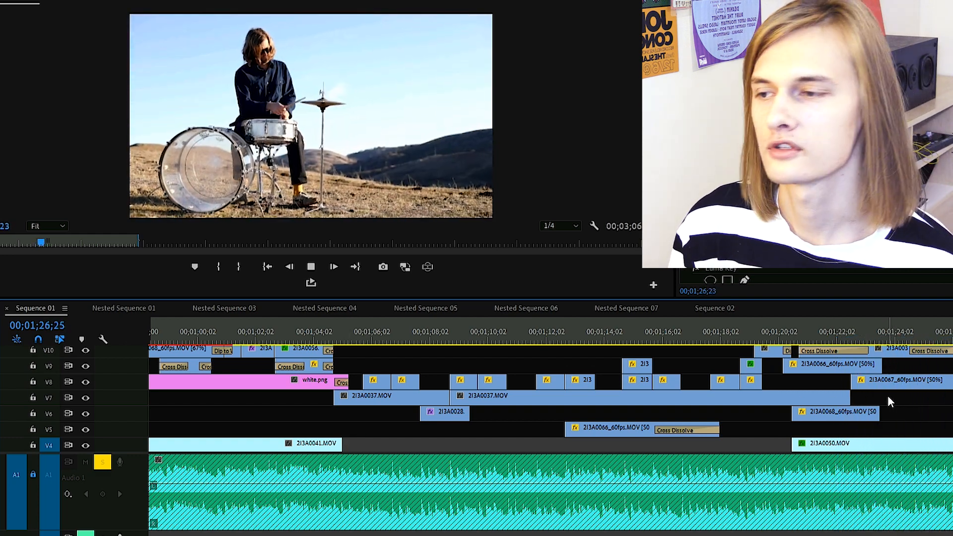
pyautogui.press('-')
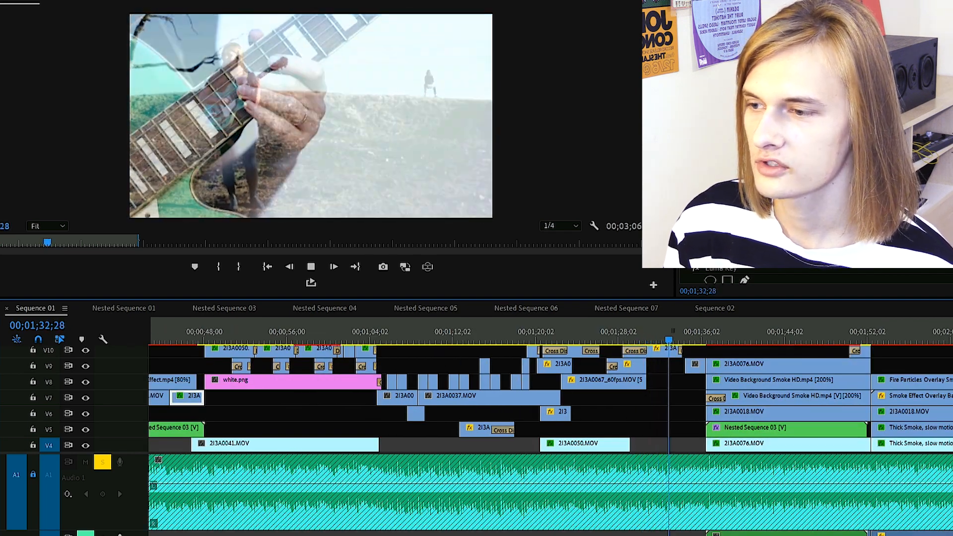
# Step: Turn on the V12 adjustment layer's track output during the smoke and singer section and stop playback at 00;01;46;14
pyautogui.scroll(5, 336, 418)
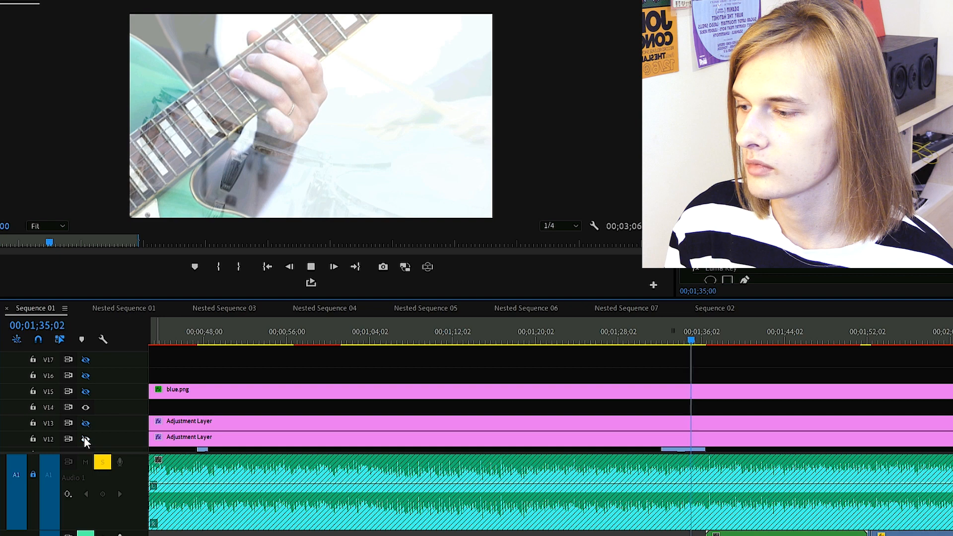
pyautogui.scroll(-3, 382, 360)
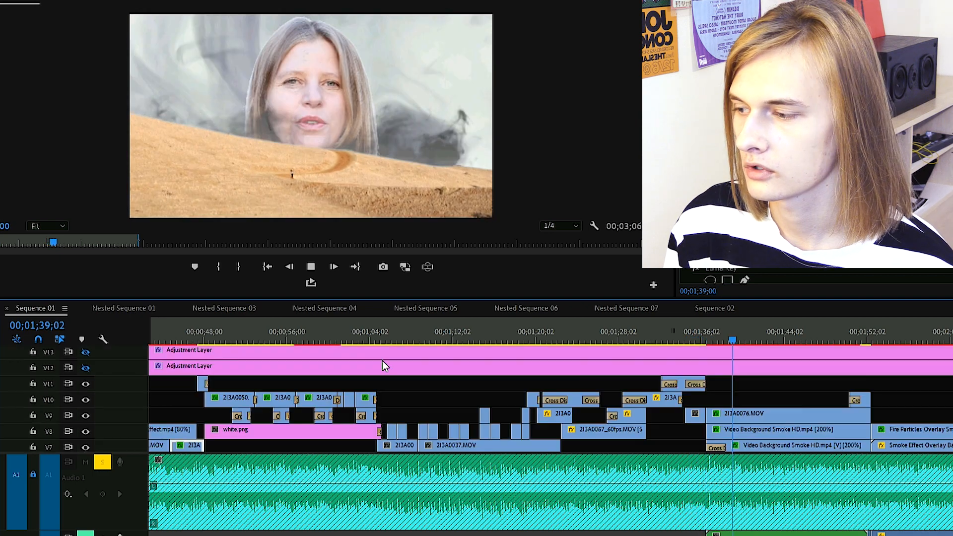
pyautogui.click(87, 368)
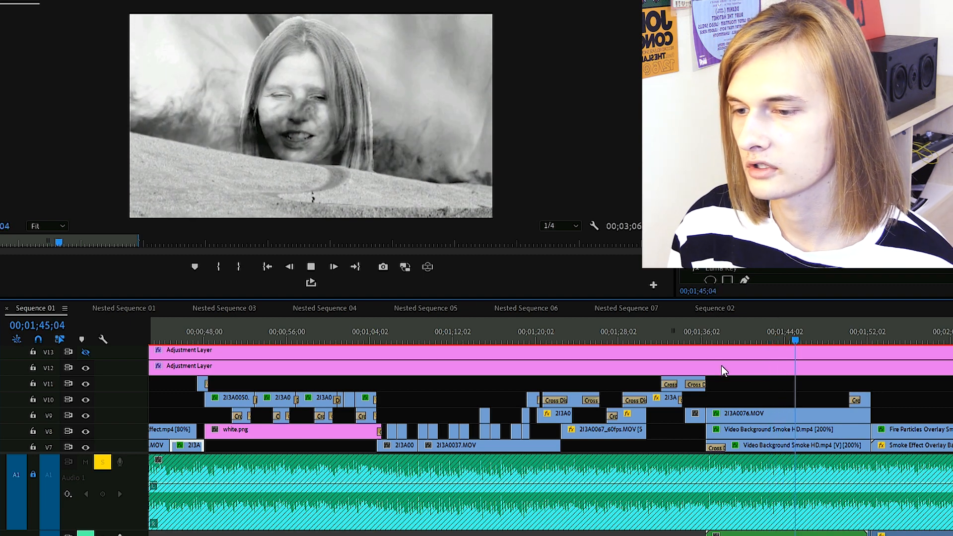
pyautogui.press('space')
# Step: Open Nested Sequence 03 from V5 and scrub its Thick Smoke clip over white.png to 00;00;10;13
pyautogui.scroll(-5, 550, 398)
pyautogui.scroll(5, 551, 399)
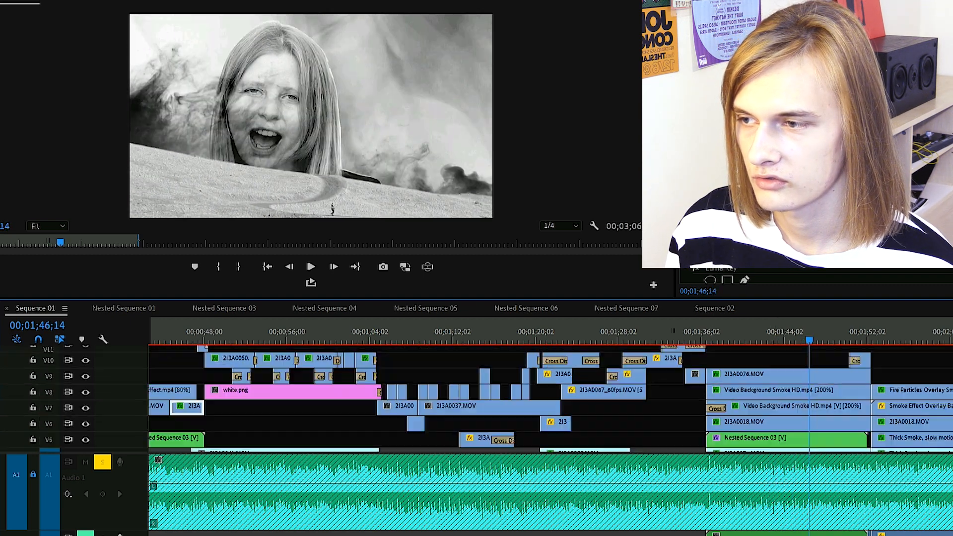
pyautogui.scroll(-3, 550, 398)
pyautogui.scroll(-1, 551, 398)
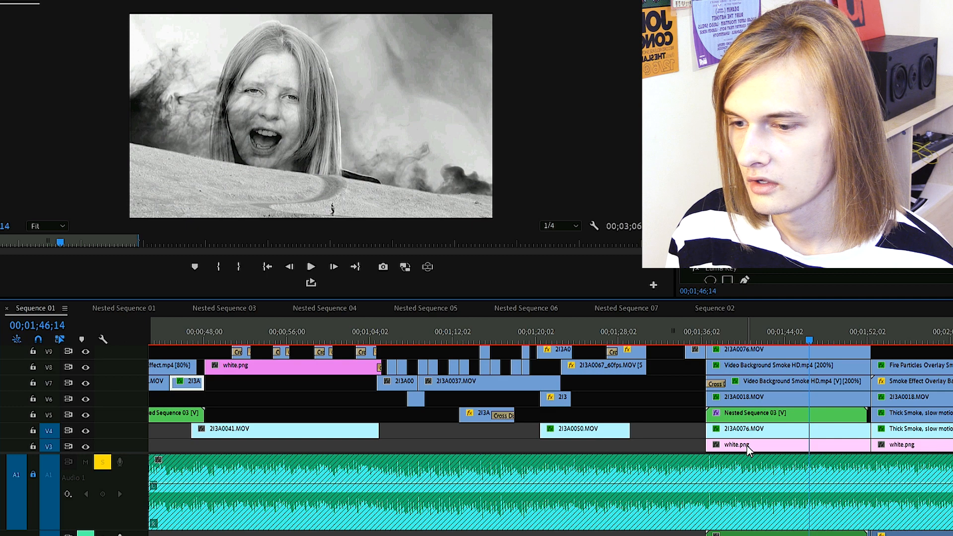
pyautogui.doubleClick(766, 413)
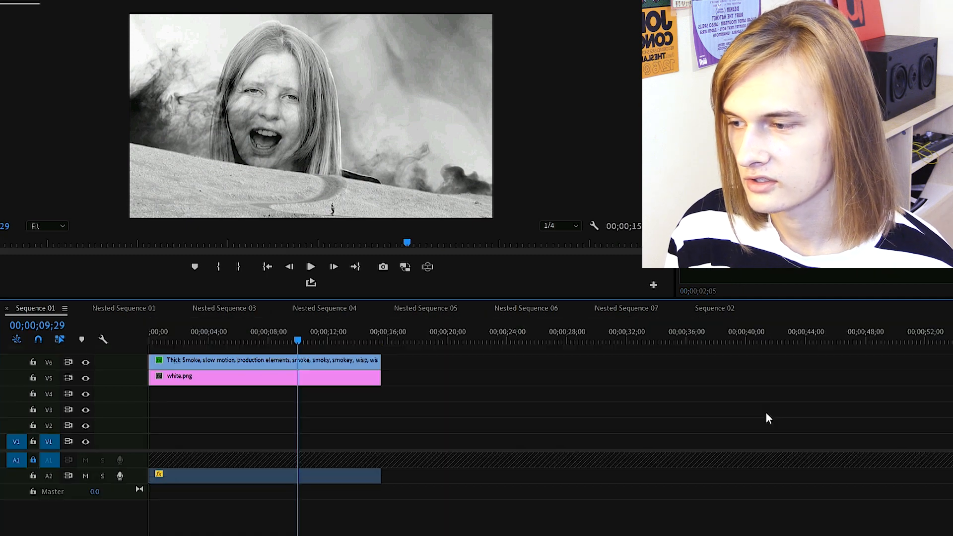
pyautogui.moveTo(199, 337); pyautogui.dragTo(307, 340)
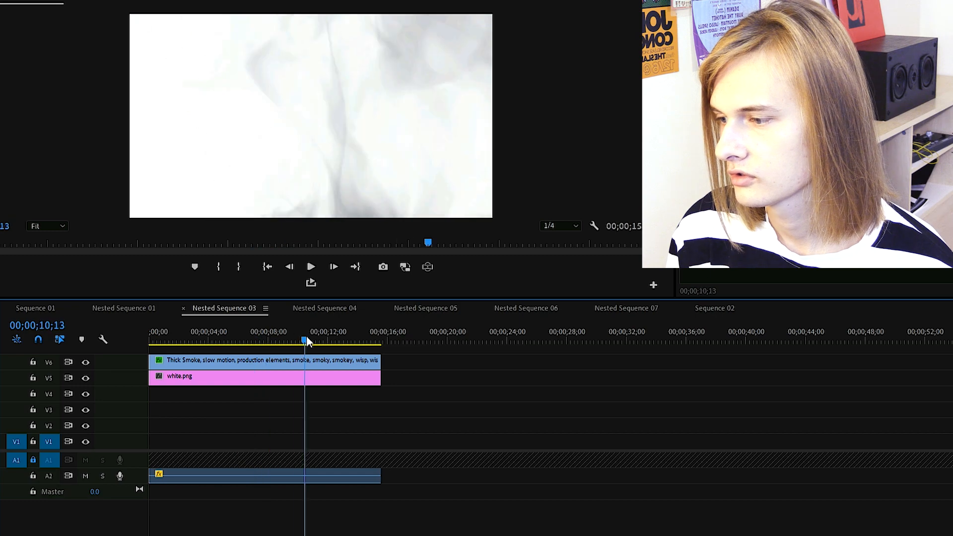
# Step: Look through Nested Sequences 01, 04, 05 and 07, scrub the start of the last one, and return to Sequence 01
pyautogui.click(160, 312)
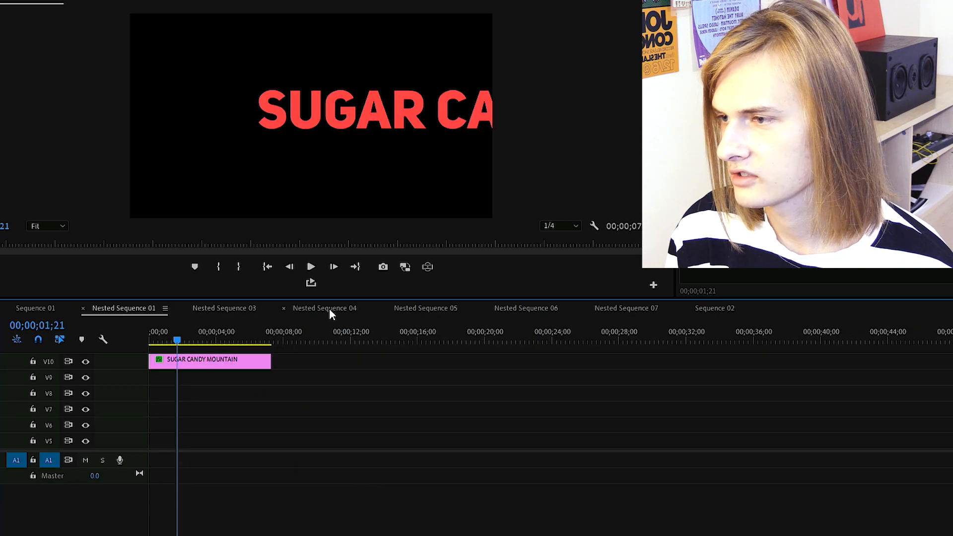
pyautogui.click(329, 309)
pyautogui.click(422, 307)
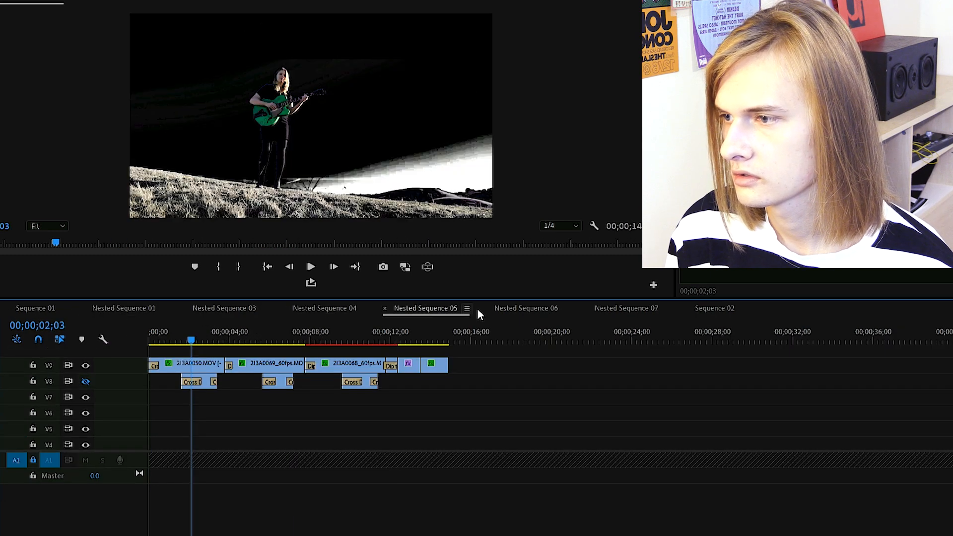
pyautogui.click(627, 308)
pyautogui.click(160, 339)
pyautogui.moveTo(162, 338); pyautogui.dragTo(202, 337)
pyautogui.click(43, 308)
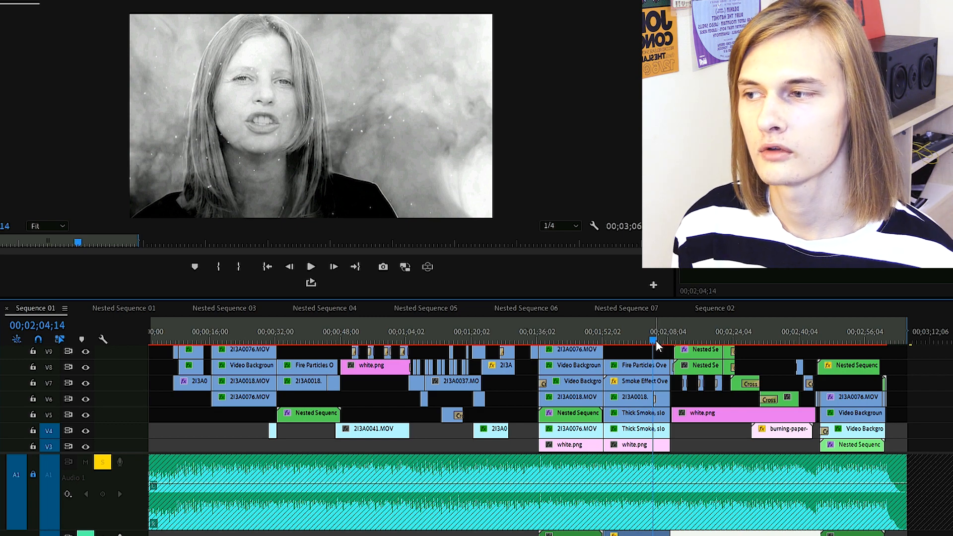
# Step: Play the black-and-white singer close-up composite from 00;02;04;27 to 00;02;07;22
pyautogui.moveTo(657, 341); pyautogui.dragTo(658, 338)
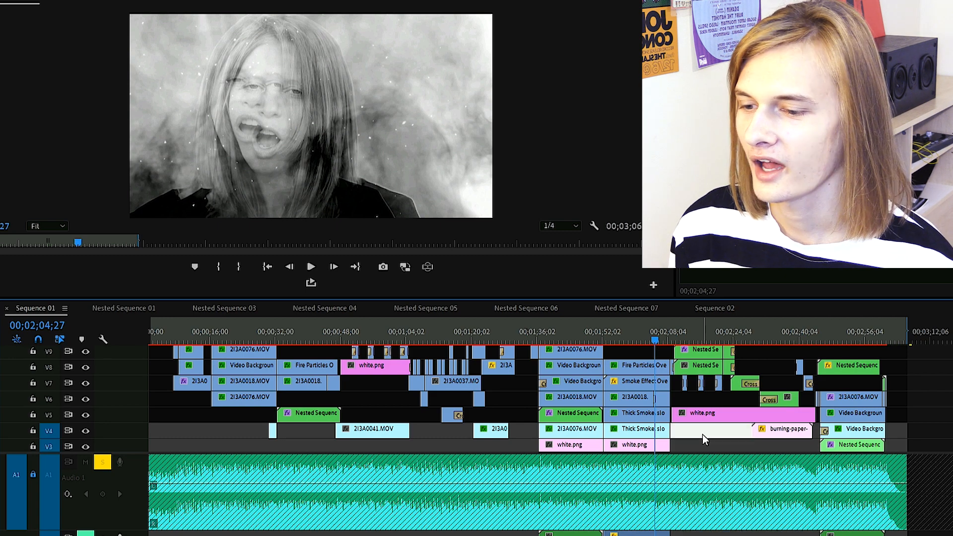
pyautogui.press('space')
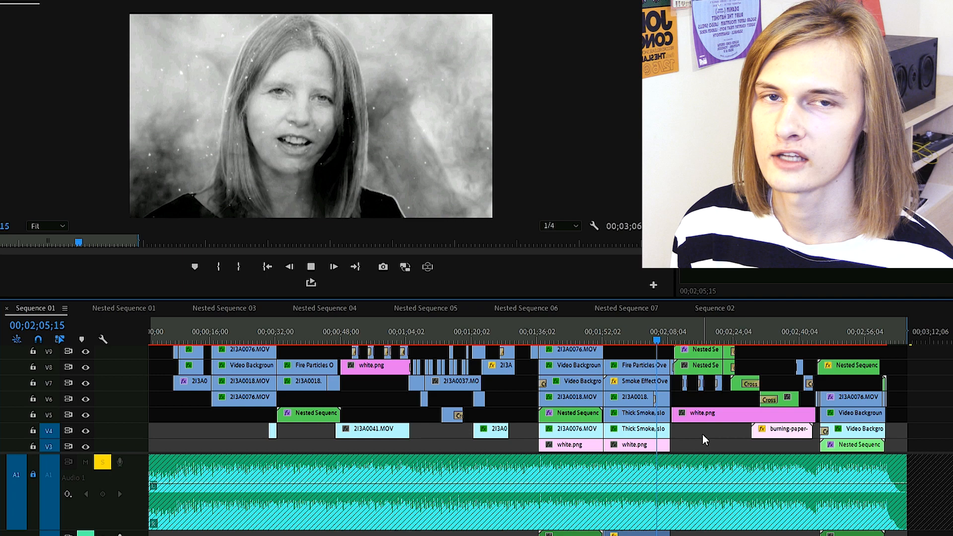
pyautogui.press('space')
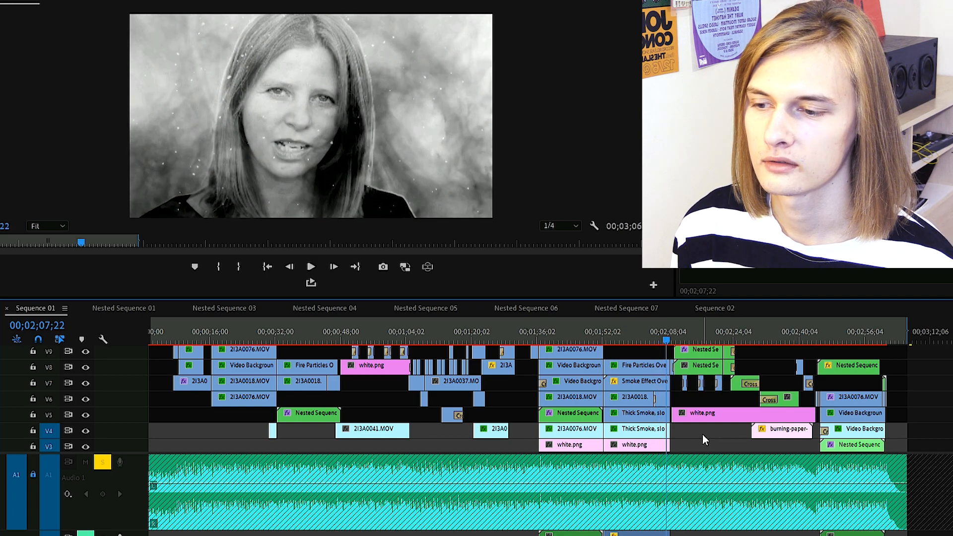
# Step: Play from the start of the white.png clip on V5 through the mirrored drummer composite to the singer portrait at 00;02;26;18
pyautogui.click(667, 336)
pyautogui.moveTo(669, 339); pyautogui.dragTo(671, 341)
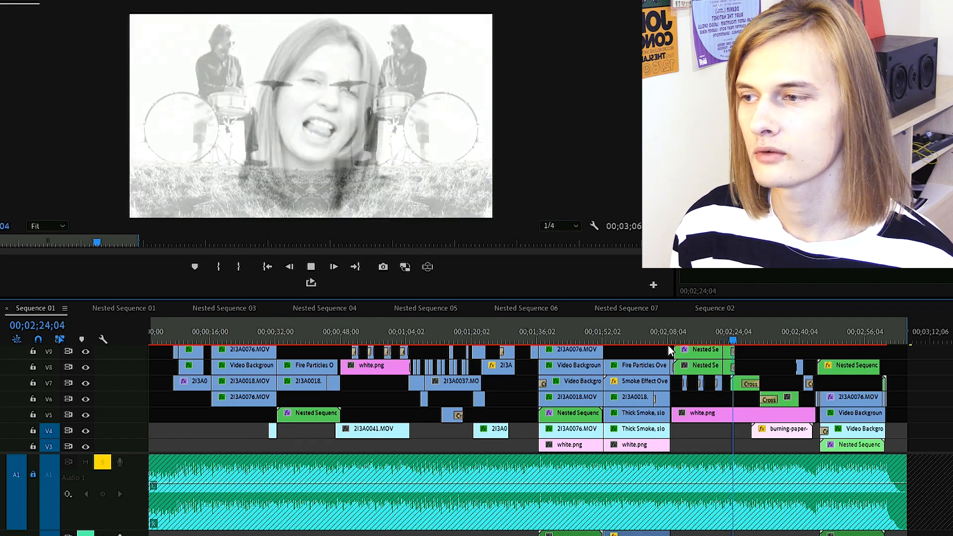
pyautogui.press('space')
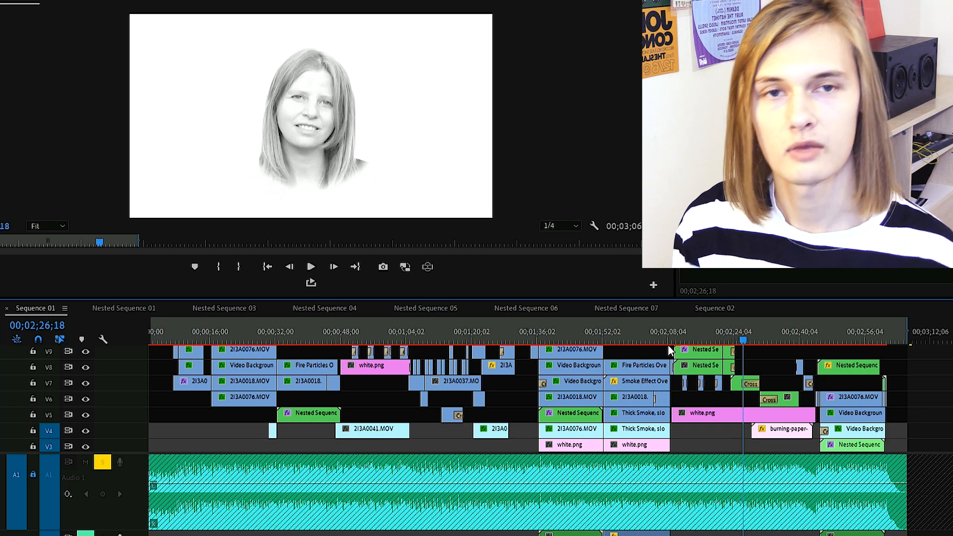
# Step: Play on to the guitarist and smoke shot at 00;02;37;22 and return to the singer portrait at 00;02;24;28
pyautogui.press('space')
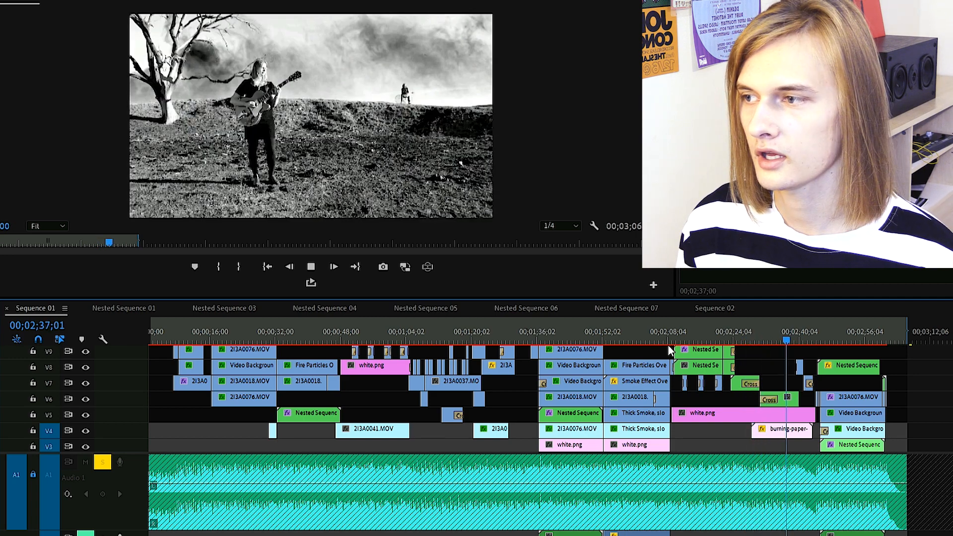
pyautogui.press('space')
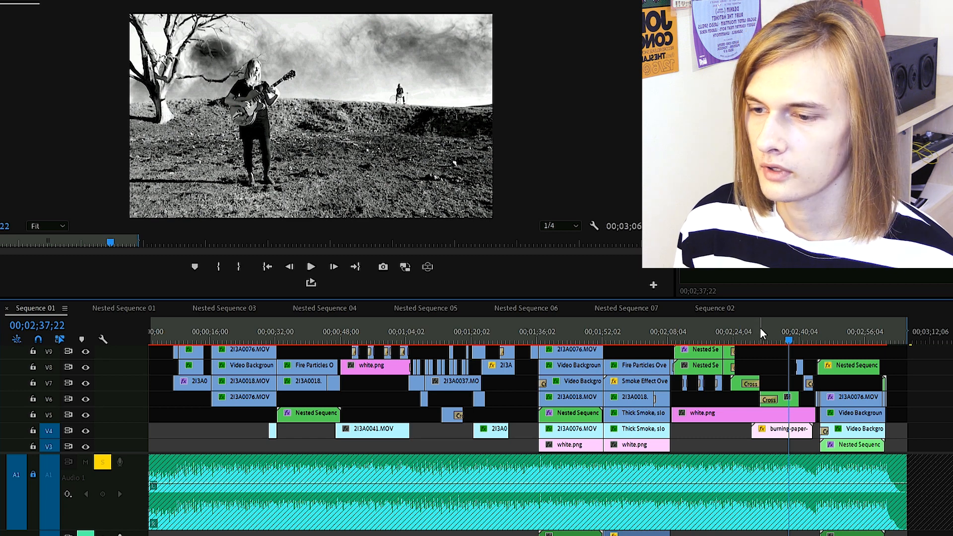
pyautogui.moveTo(758, 338); pyautogui.dragTo(738, 335)
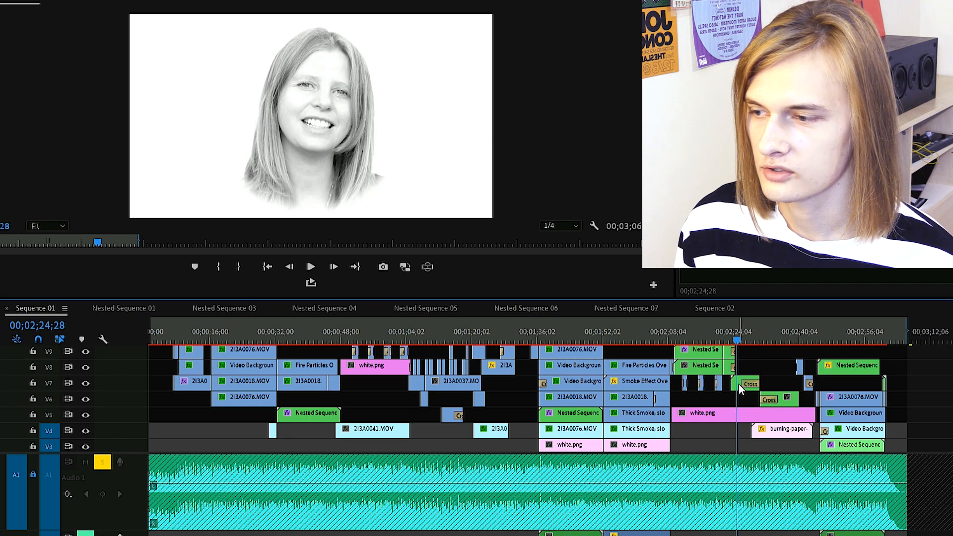
# Step: Look through Nested Sequences 01, 03 and 04, and scrub the last one to the circular singer portrait at 00;00;02;18
pyautogui.click(140, 309)
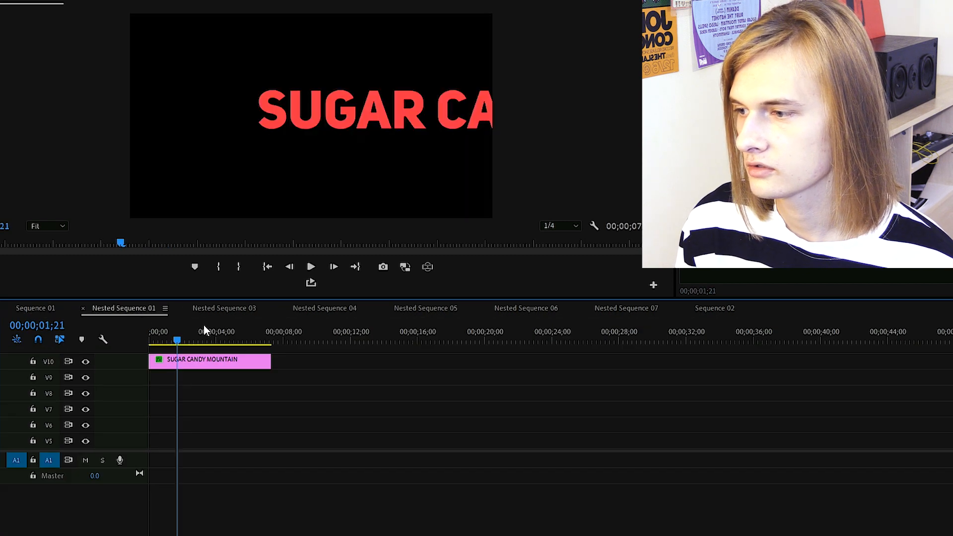
pyautogui.click(222, 312)
pyautogui.click(309, 312)
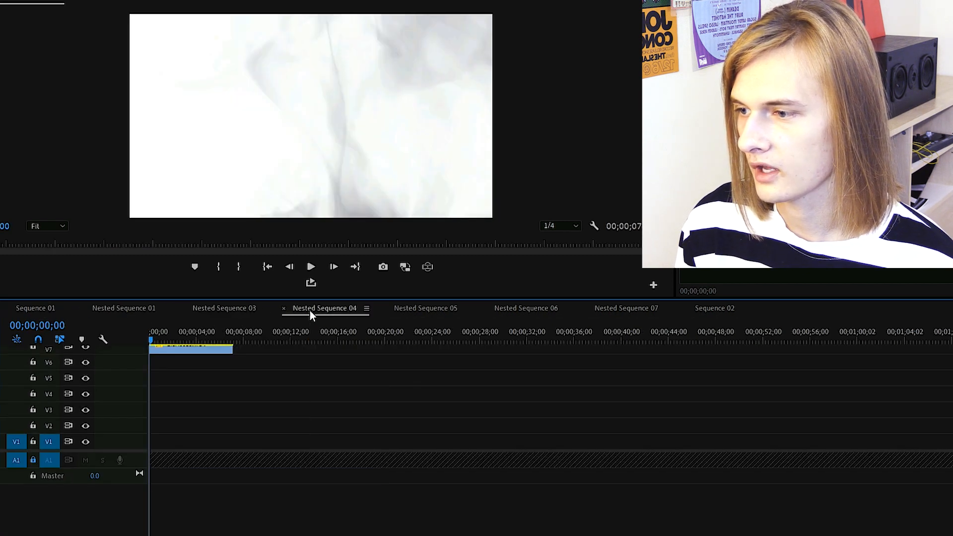
pyautogui.moveTo(164, 332); pyautogui.dragTo(180, 337)
pyautogui.scroll(2, 509, 400)
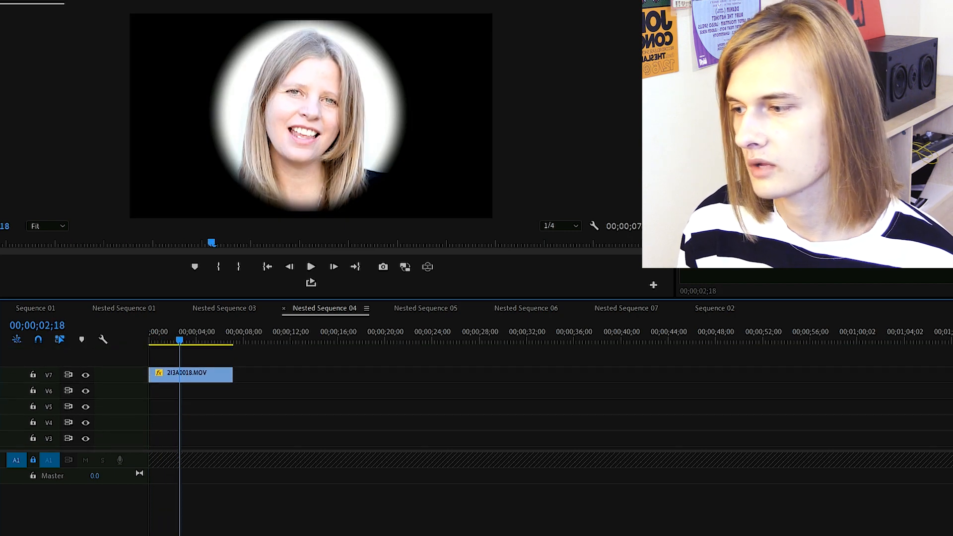
# Step: Play the circular singer portrait in Nested Sequence 04 and view the opacity mask settings of 2I3A0018.MOV
pyautogui.press('space')
pyautogui.click(208, 372)
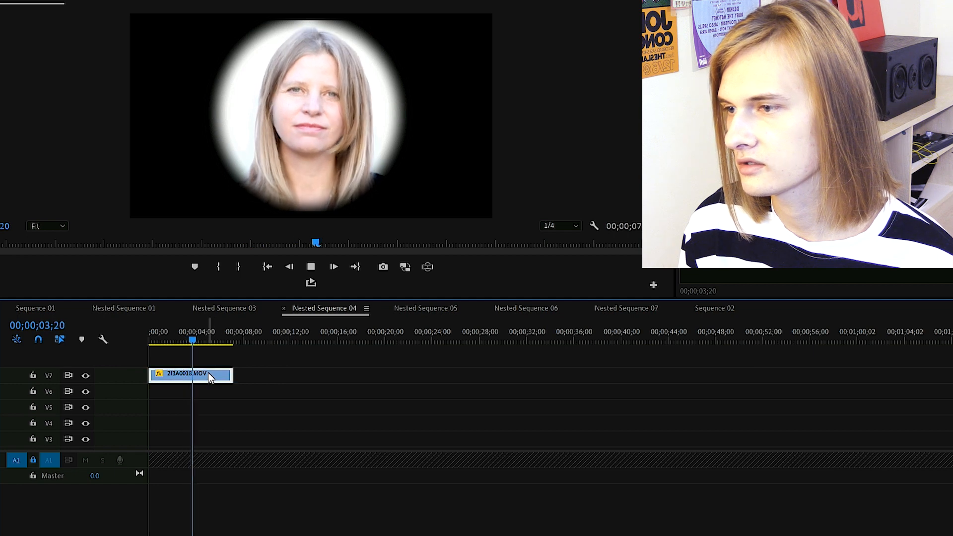
pyautogui.press('space')
pyautogui.click(368, 176)
pyautogui.click(368, 176)
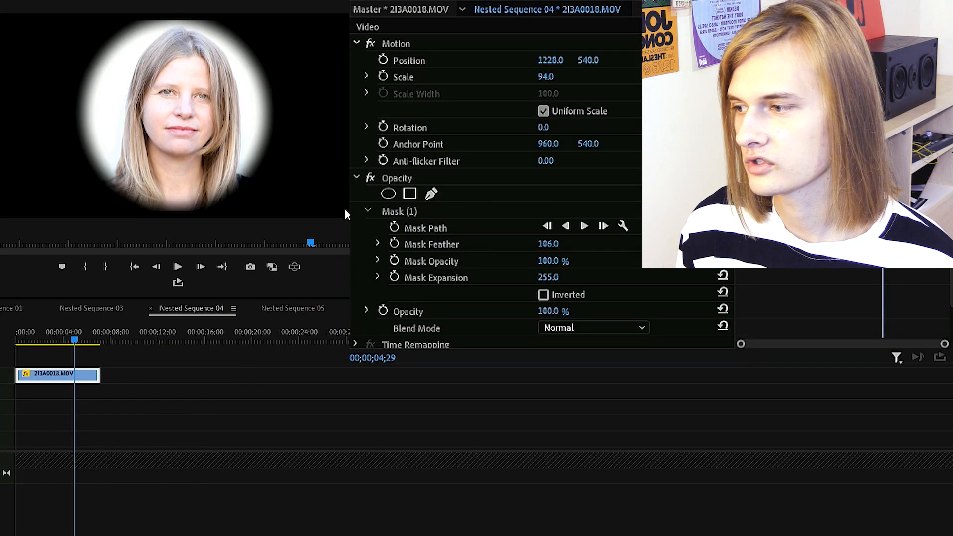
# Step: Return to Sequence 01 and play from 00;02;24;28 to the guitarist by the tree at 00;02;34;15
pyautogui.click(29, 308)
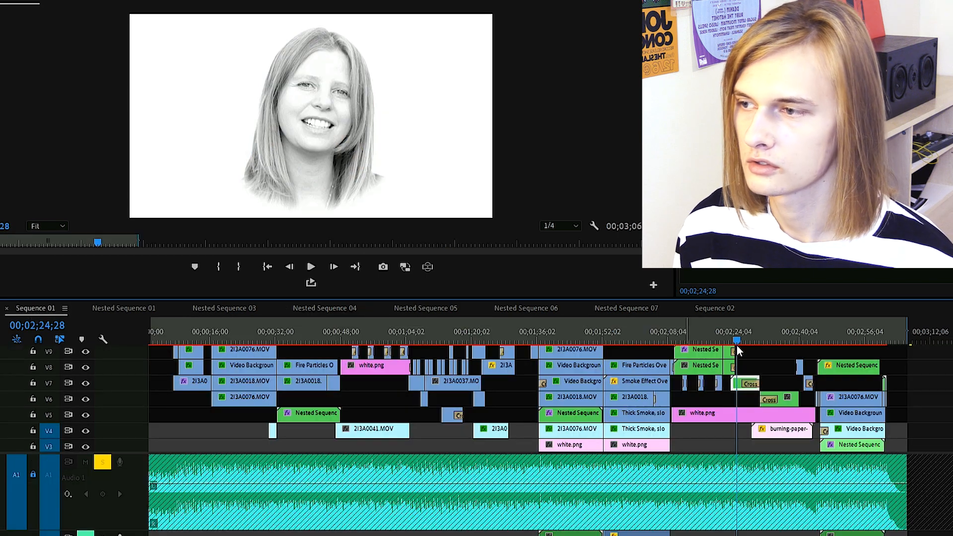
pyautogui.press('space')
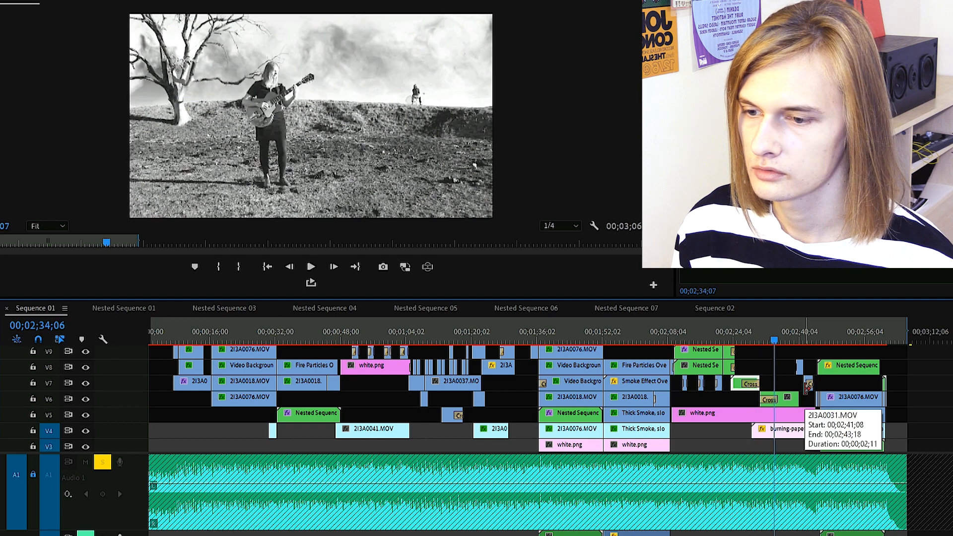
pyautogui.press('space')
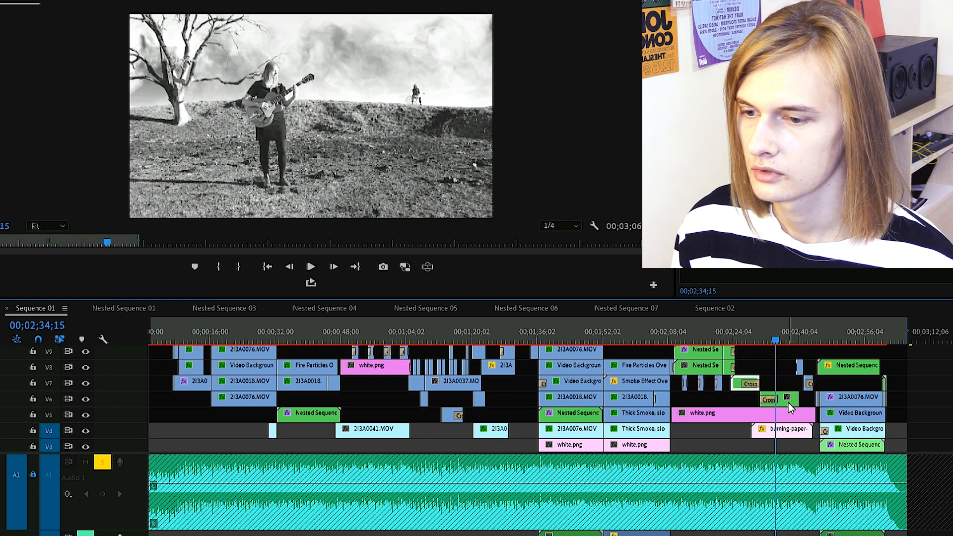
# Step: Select the nested guitarist clip on V6, and hide and show track V6 to compare the picture
pyautogui.click(789, 400)
pyautogui.click(83, 402)
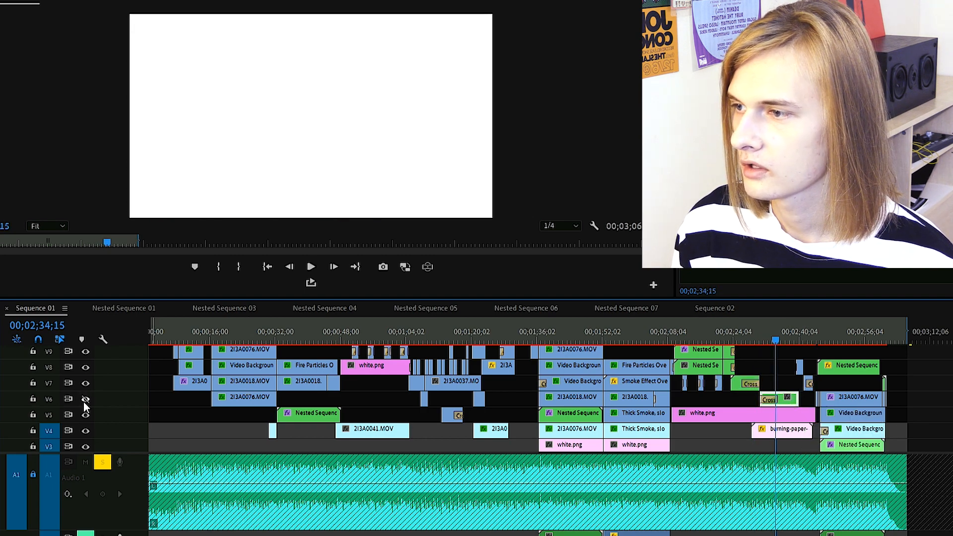
pyautogui.click(85, 401)
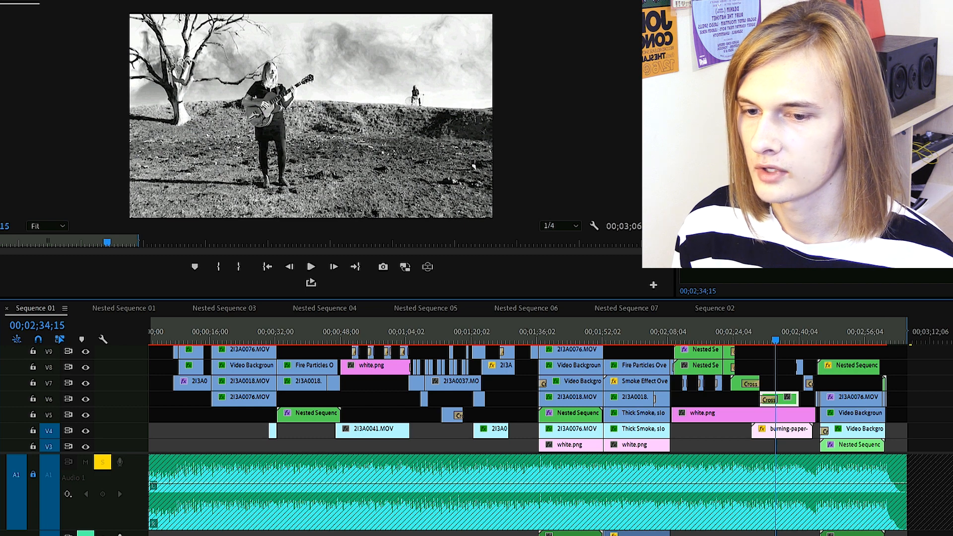
# Step: Open the guitarist's nested sequence, hide track V8 to scrub the smoke backgrounds alone, and show V8 again to play the composite
pyautogui.doubleClick(791, 403)
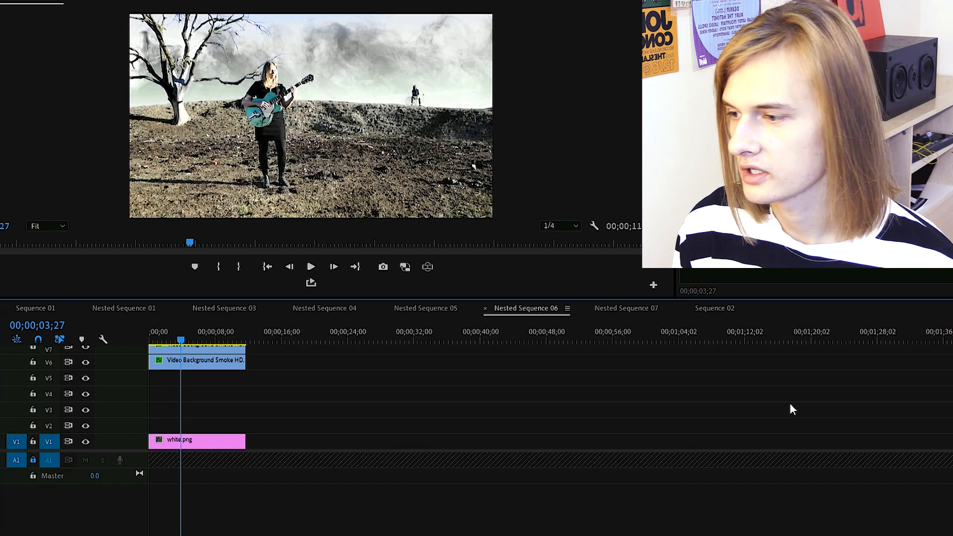
pyautogui.scroll(3, 86, 376)
pyautogui.click(85, 379)
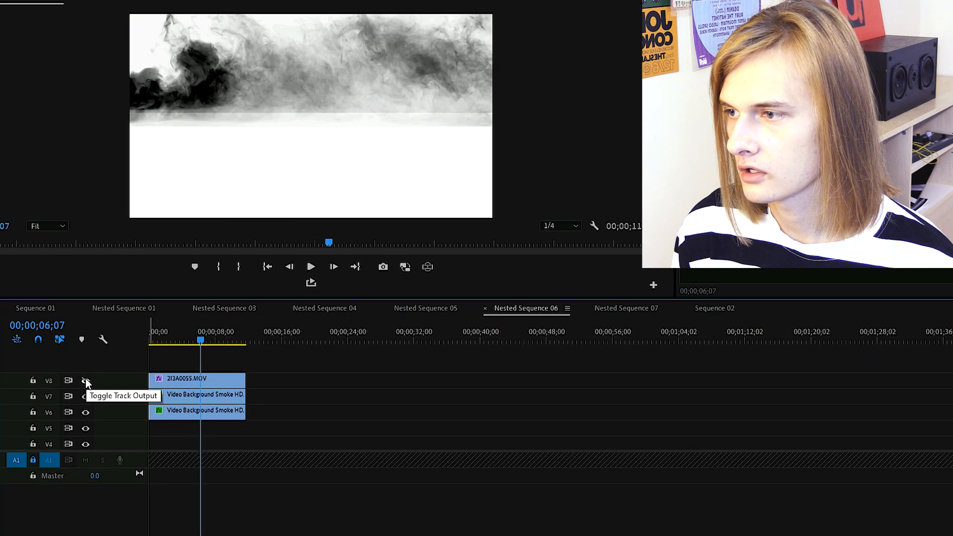
pyautogui.moveTo(200, 337); pyautogui.dragTo(163, 342)
pyautogui.click(189, 341)
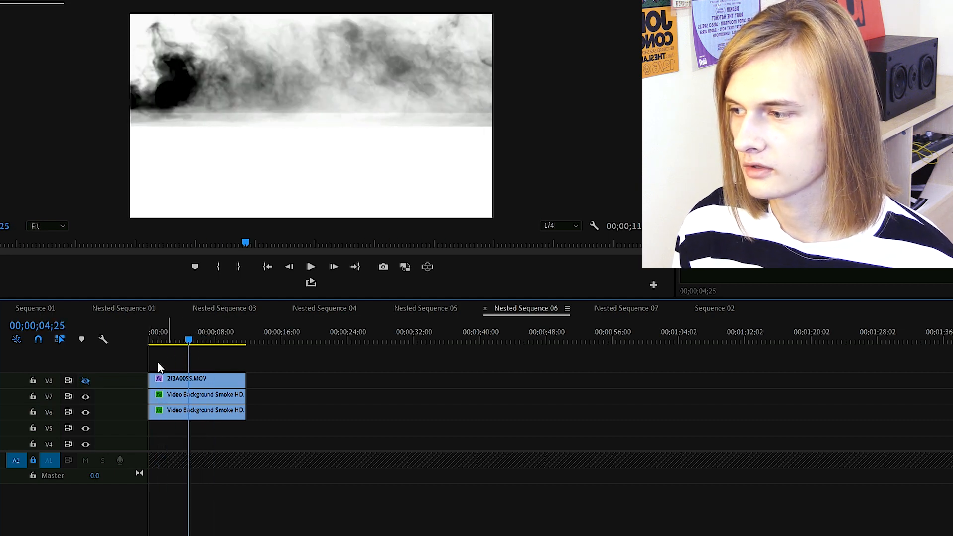
pyautogui.click(85, 381)
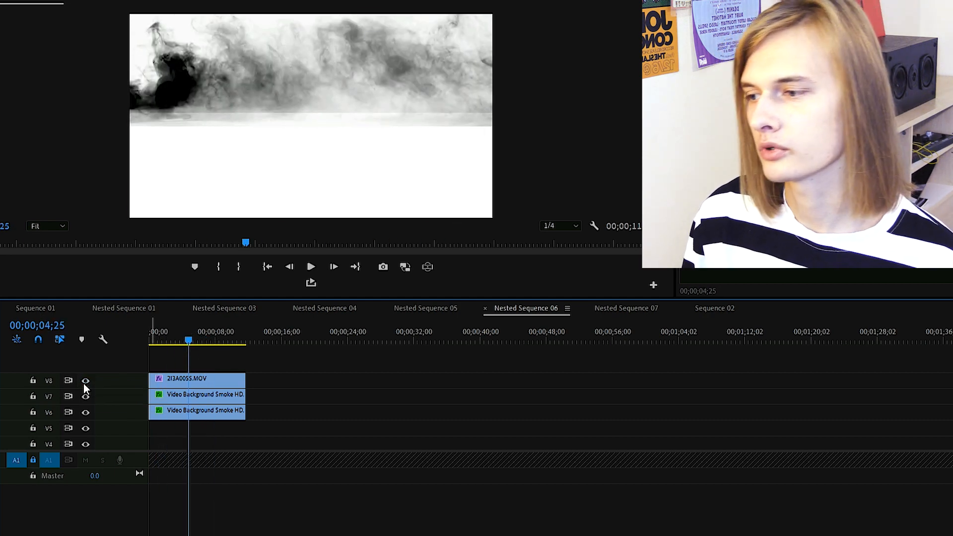
pyautogui.press('space')
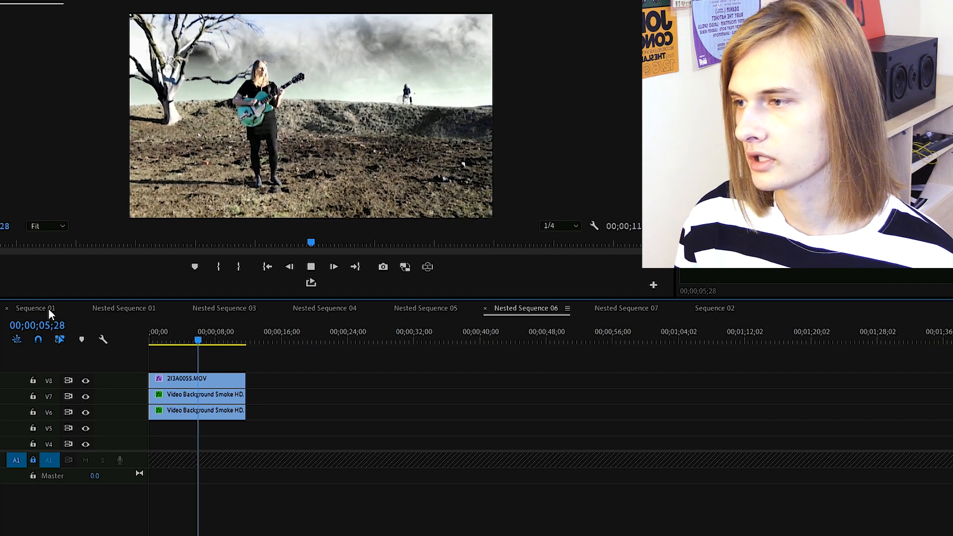
# Step: Return to Sequence 01 and play from about 00;02;40;04 through the guitar close-up to the white frame at 00;02;43;21
pyautogui.click(35, 308)
pyautogui.click(799, 333)
pyautogui.press('space')
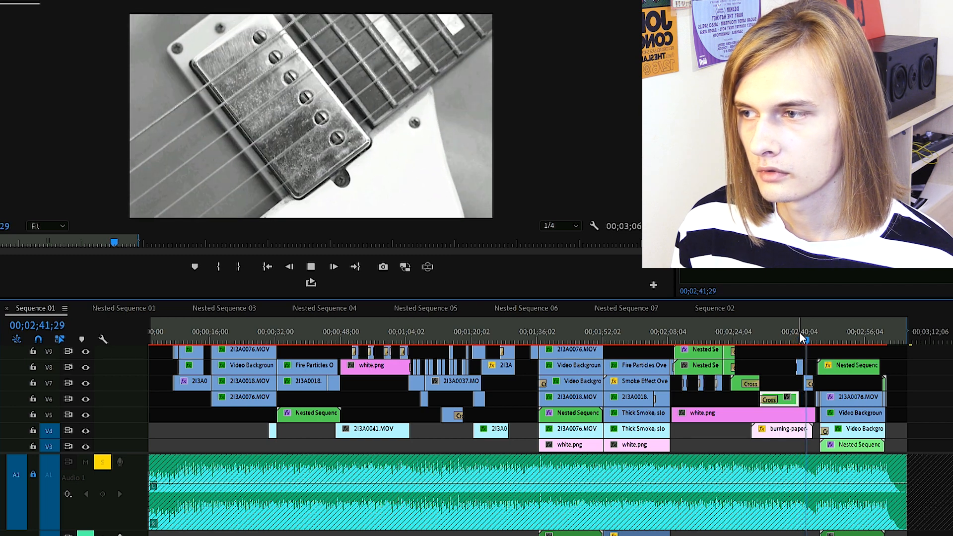
pyautogui.press('space')
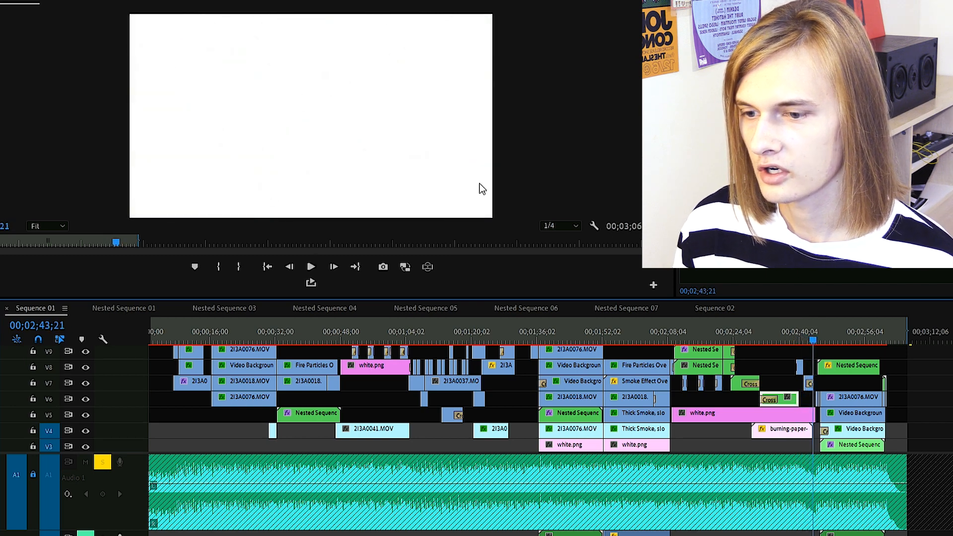
# Step: Play on through the drummer and framed guitarist shots to the guitarist inset over smoke at 00;02;57;05
pyautogui.press('space')
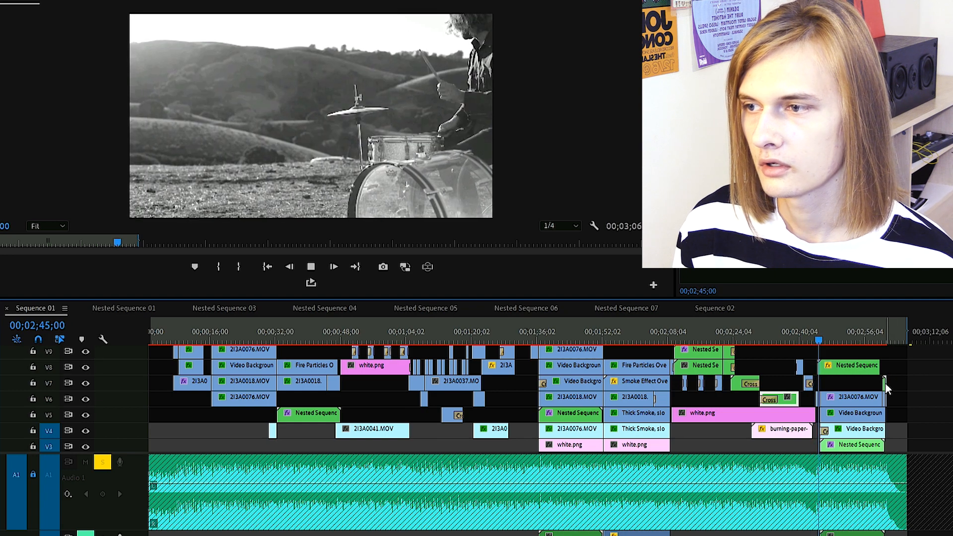
pyautogui.press('space')
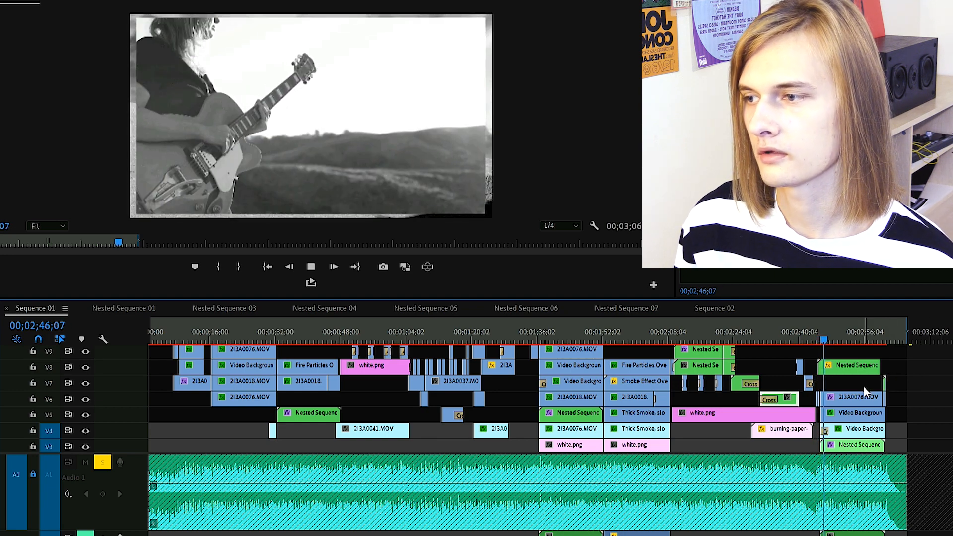
pyautogui.press('Down')
pyautogui.hotkey('shift', 'Right')
pyautogui.hotkey('shift', 'Right')
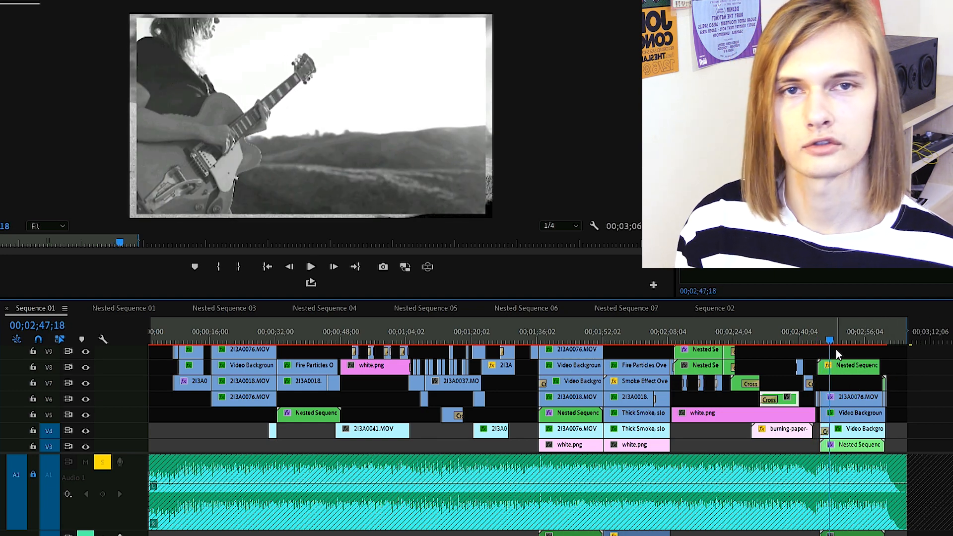
pyautogui.press('space')
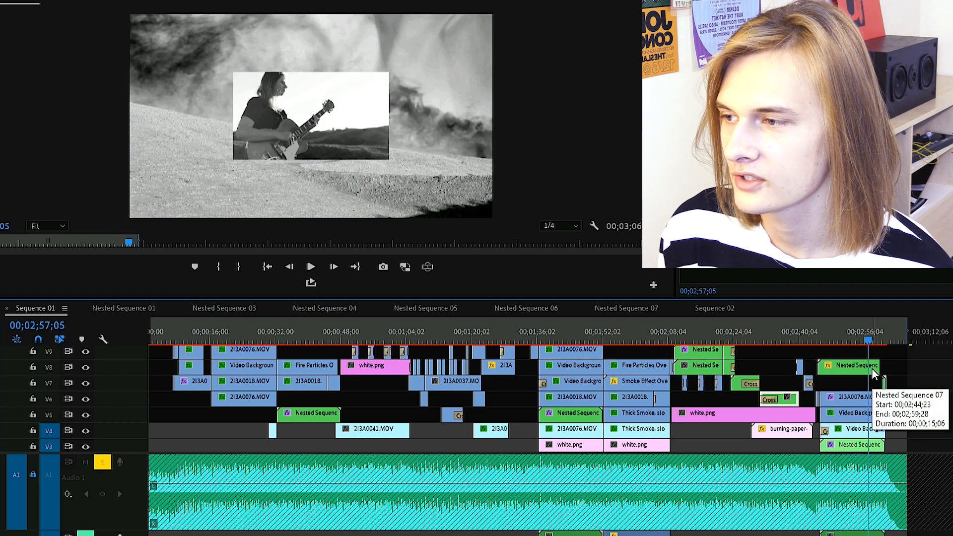
pyautogui.press('space')
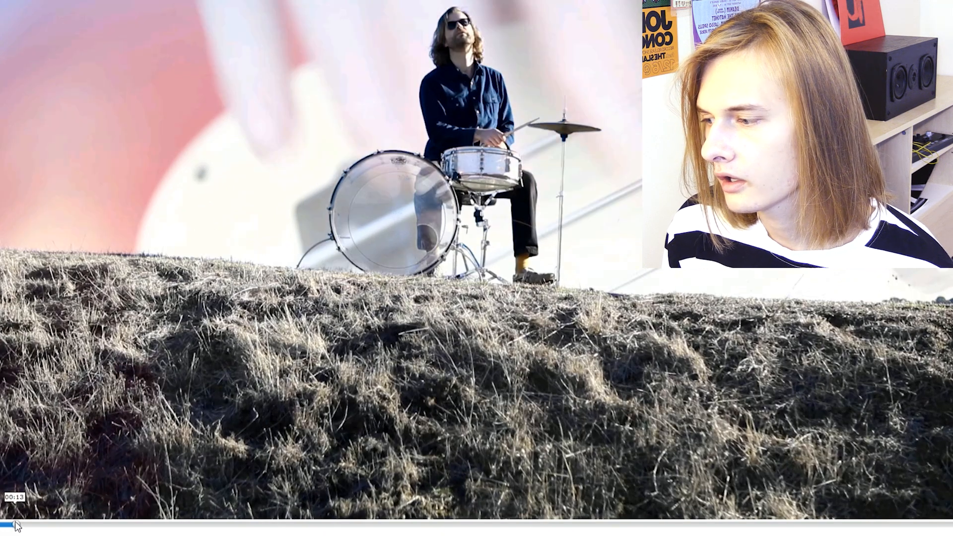
# Step: Switch to the music video in the media player and jump to the drum close-up at 01:17
pyautogui.click(384, 525)
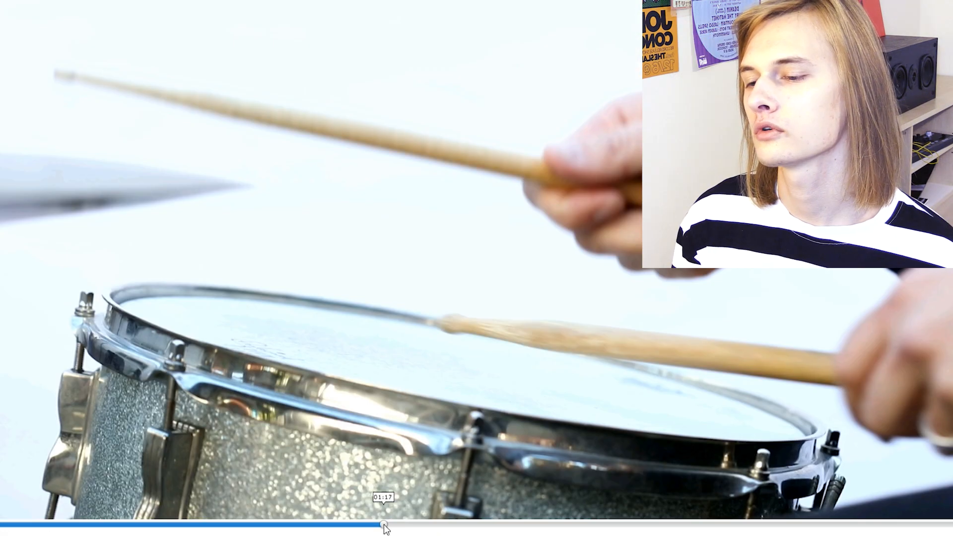
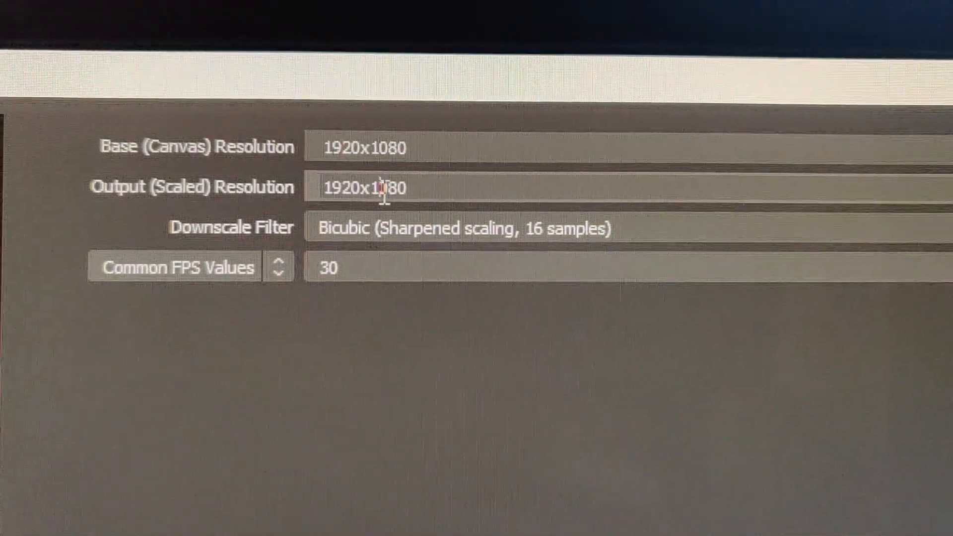
# Step: Switch to the OBS settings and view the common FPS values and the recording encoder options, keeping 30 and x264
pyautogui.click(413, 273)
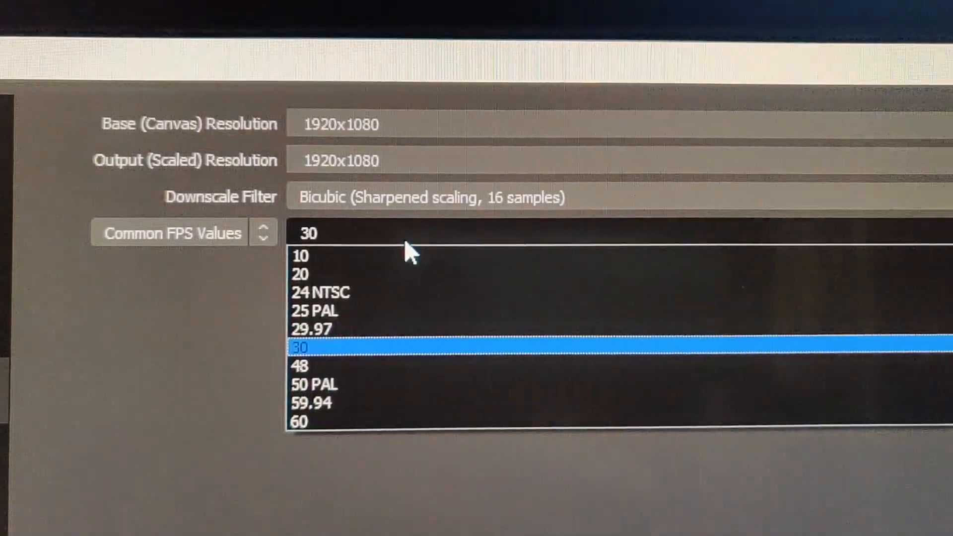
pyautogui.click(405, 240)
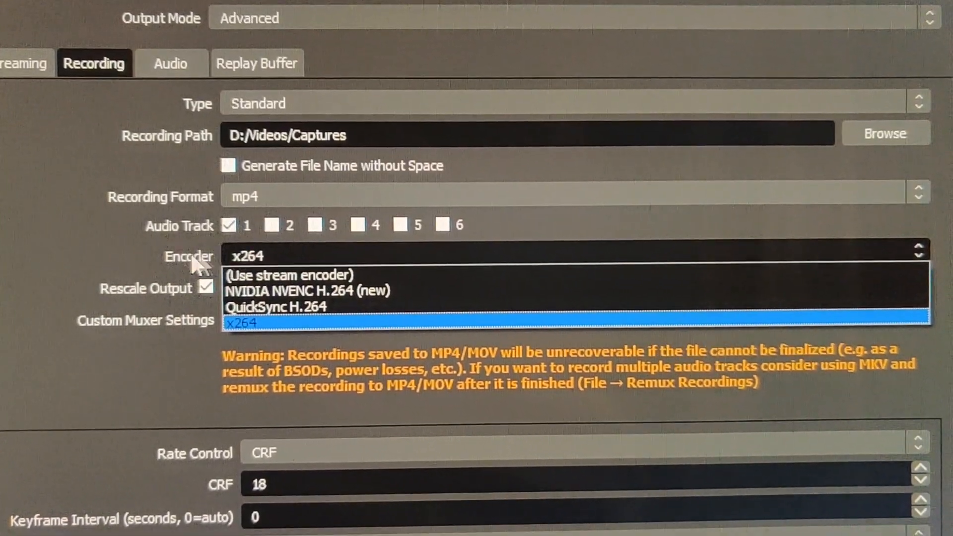
pyautogui.click(162, 253)
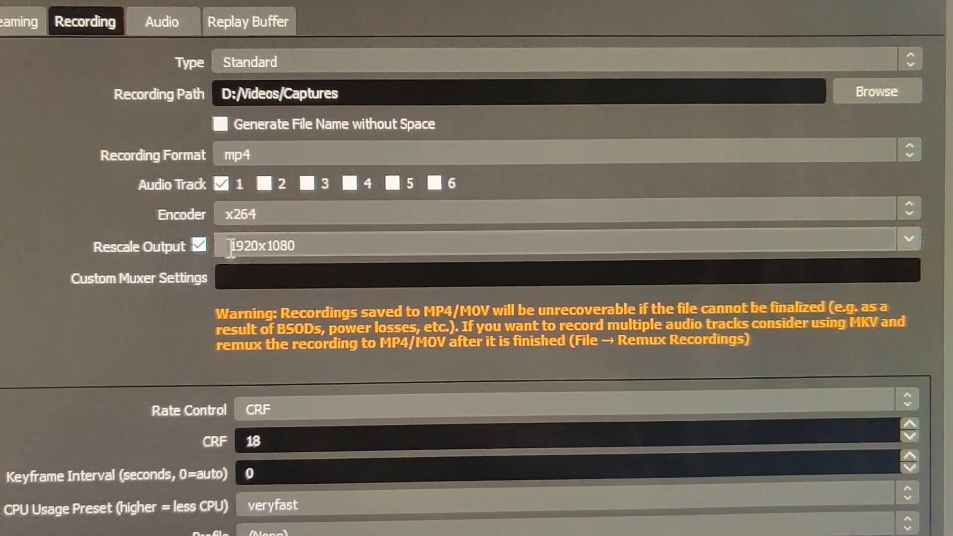
# Step: Review the recording format and rate control options, keep CRF as the rate control and go to its CRF value
pyautogui.click(304, 157)
pyautogui.click(273, 174)
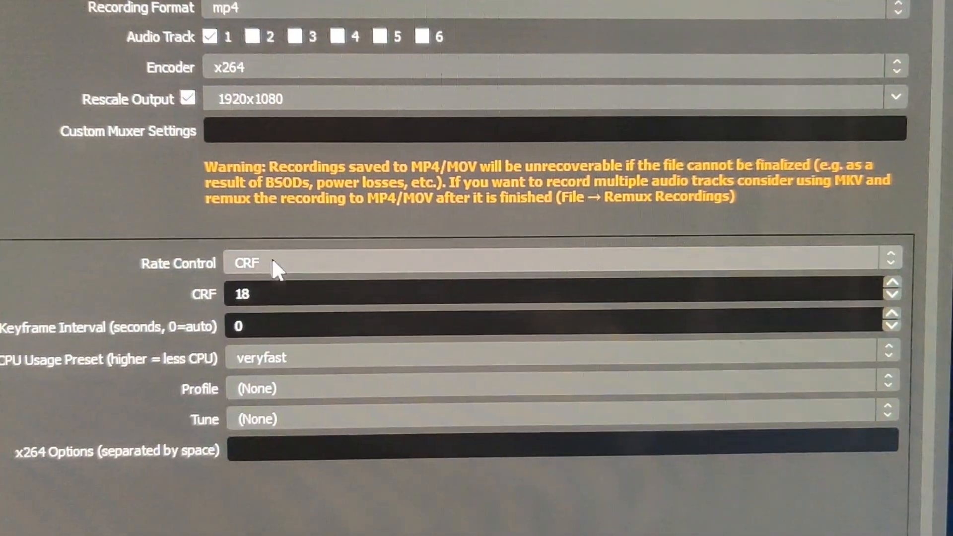
pyautogui.click(300, 488)
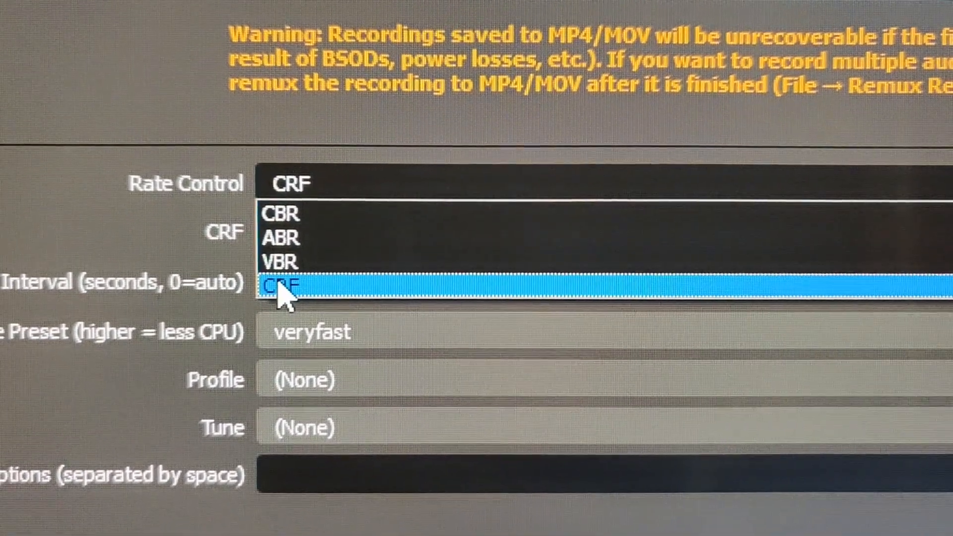
pyautogui.click(269, 284)
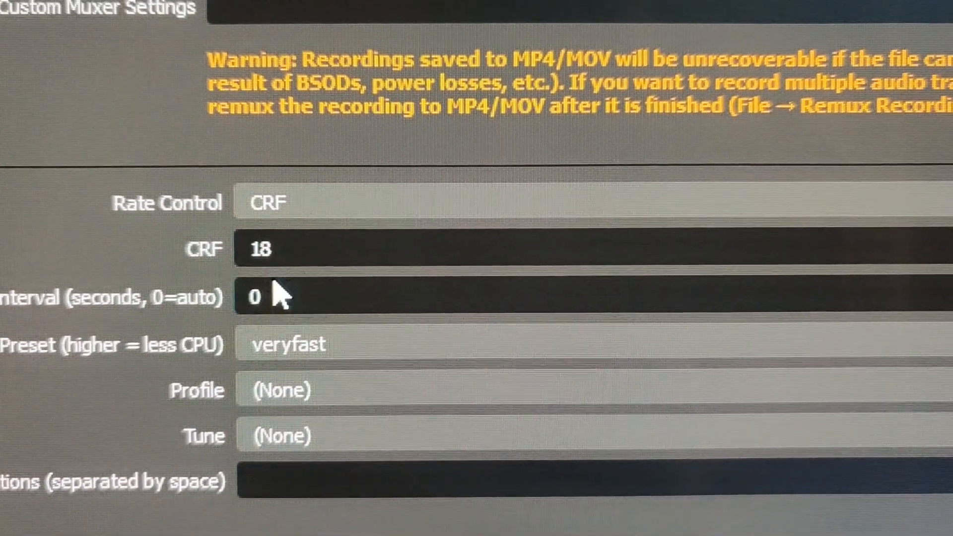
pyautogui.click(286, 253)
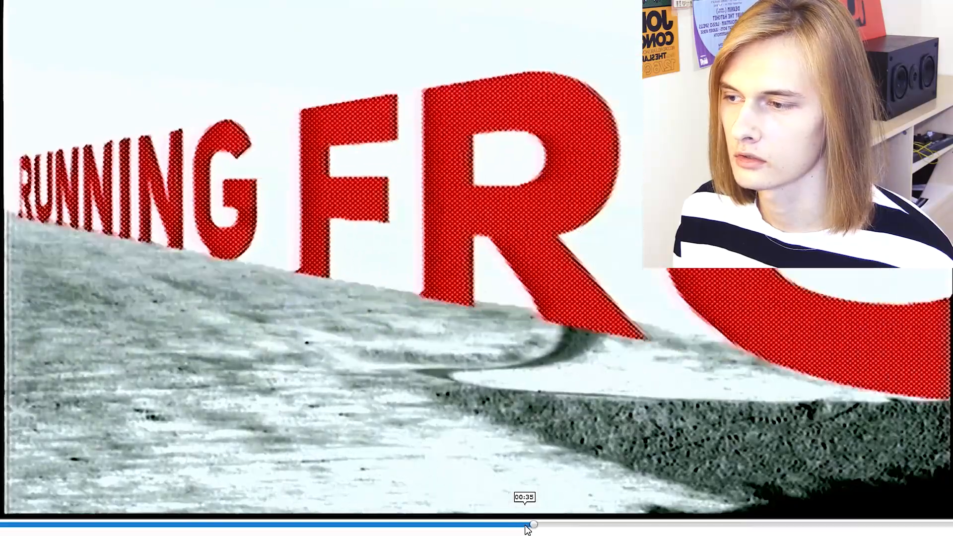
# Step: Skim the distorted black-and-white recording in the media player, jumping to 03:21, 05:20 and 06:55
pyautogui.click(807, 526)
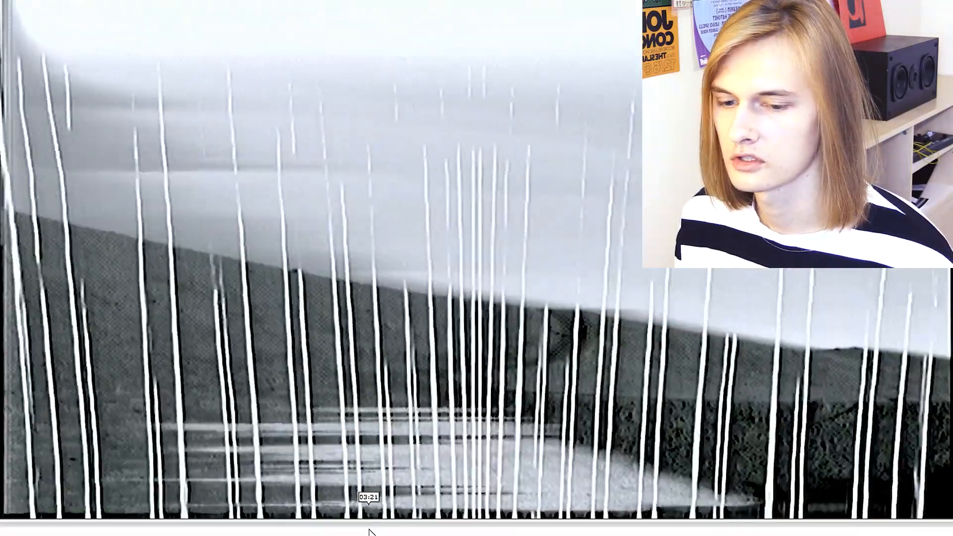
pyautogui.click(369, 526)
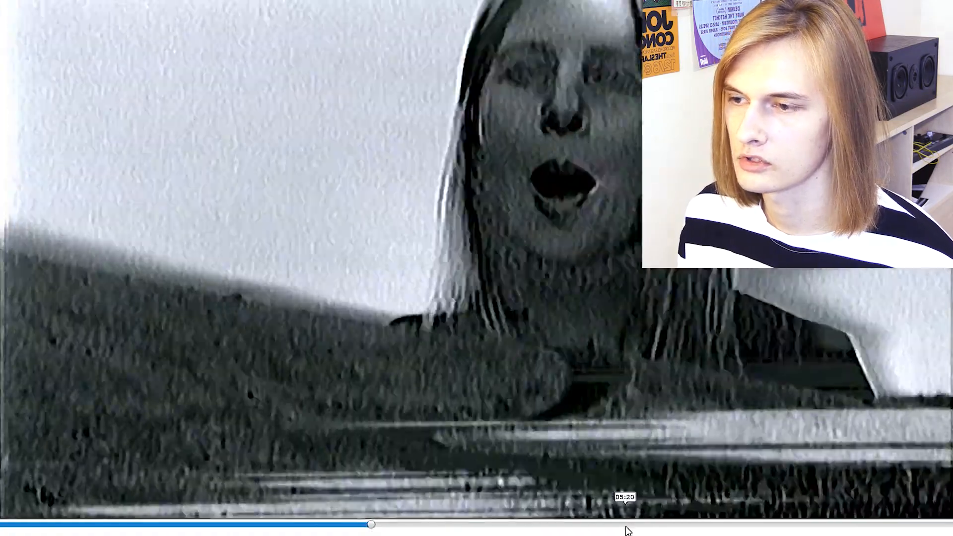
pyautogui.click(627, 525)
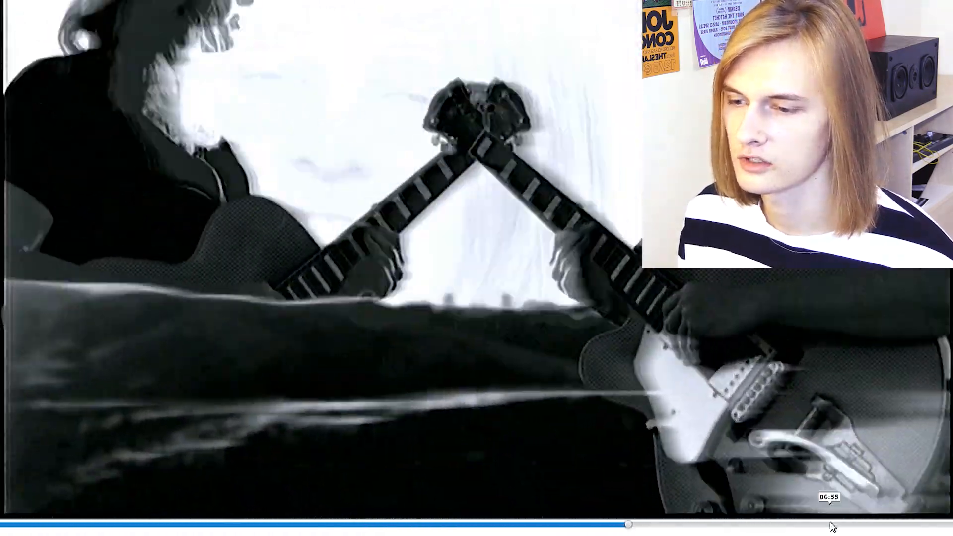
pyautogui.click(830, 525)
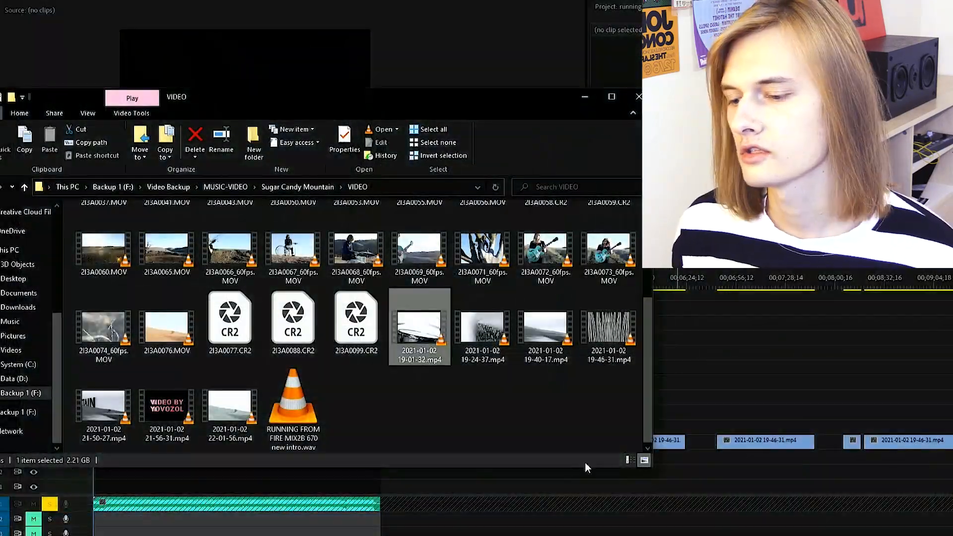
# Step: Switch back to the Premiere Pro project and look through the imported clips in the project bin
pyautogui.hotkey('alt', 'Tab')
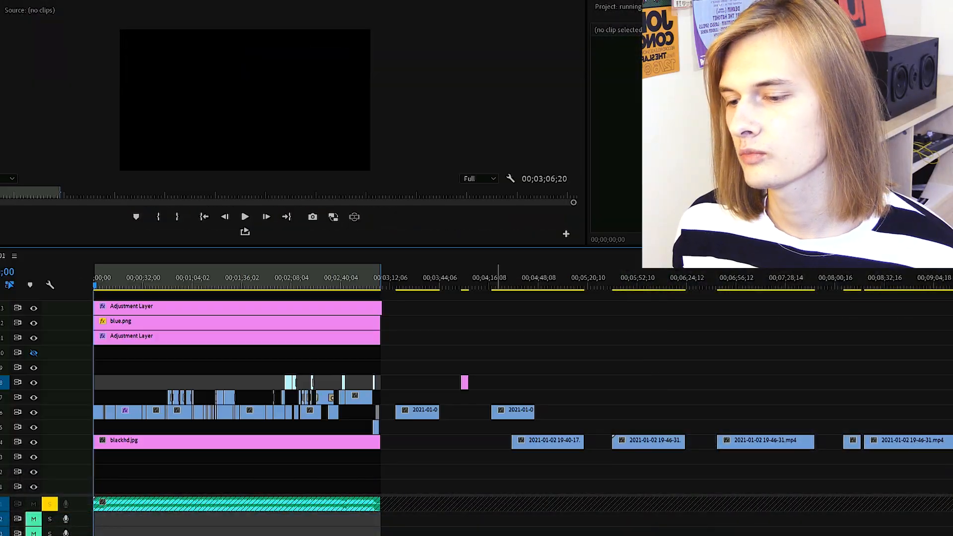
pyautogui.click(616, 5)
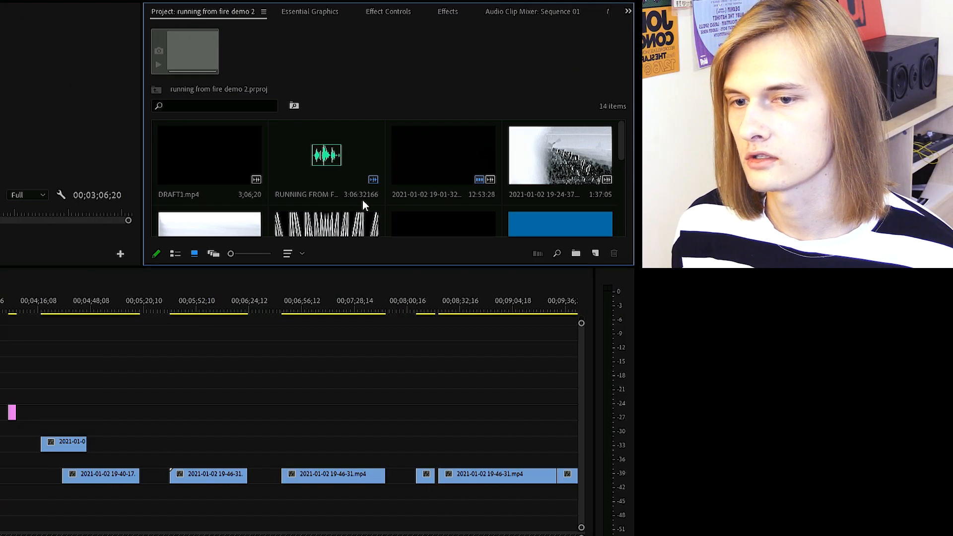
pyautogui.scroll(-2, 364, 198)
pyautogui.moveTo(393, 268); pyautogui.dragTo(402, 328)
pyautogui.scroll(-2, 390, 219)
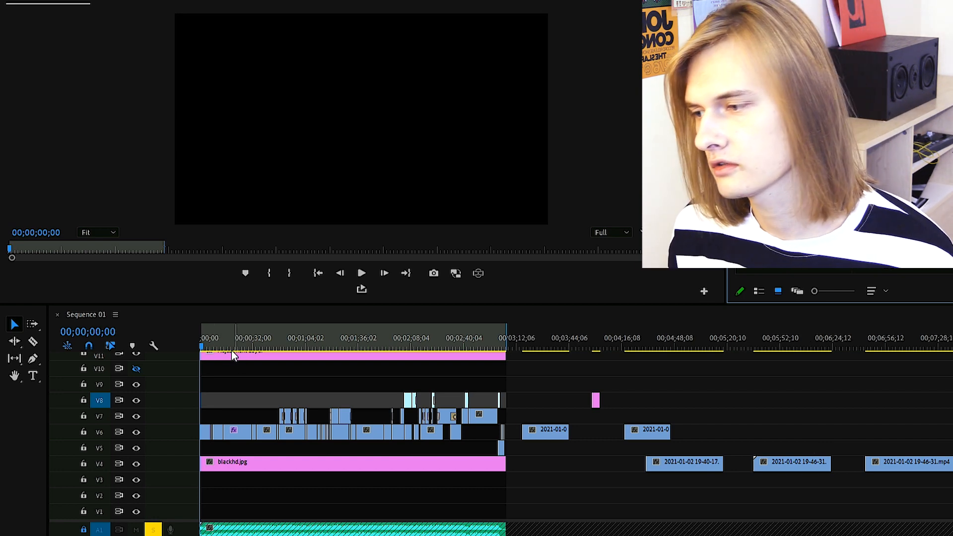
# Step: Enlarge the Sequence 01 timeline and scrub through the edit, viewing 00;00;47;13, 00;00;15;14 and 00;00;18;06
pyautogui.moveTo(797, 535); pyautogui.dragTo(479, 519)
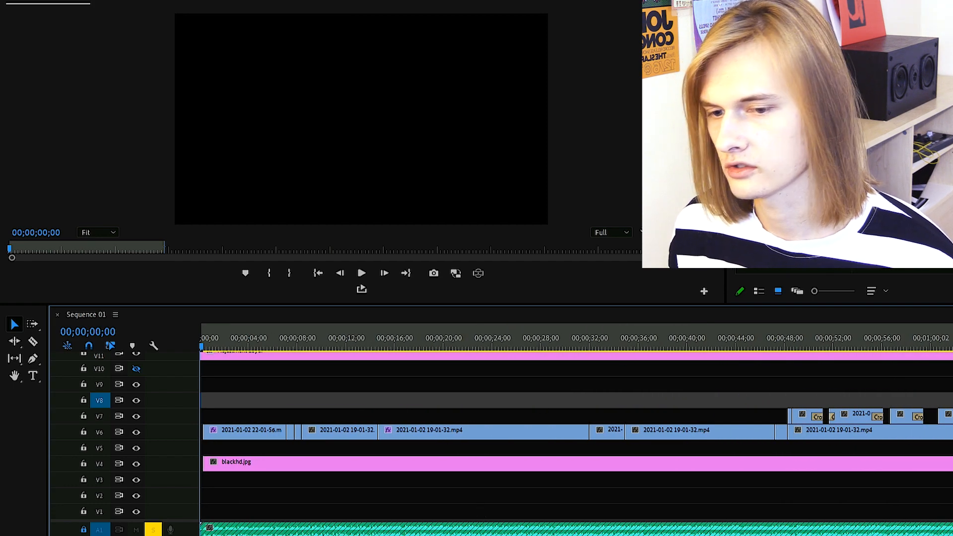
pyautogui.scroll(3, 576, 437)
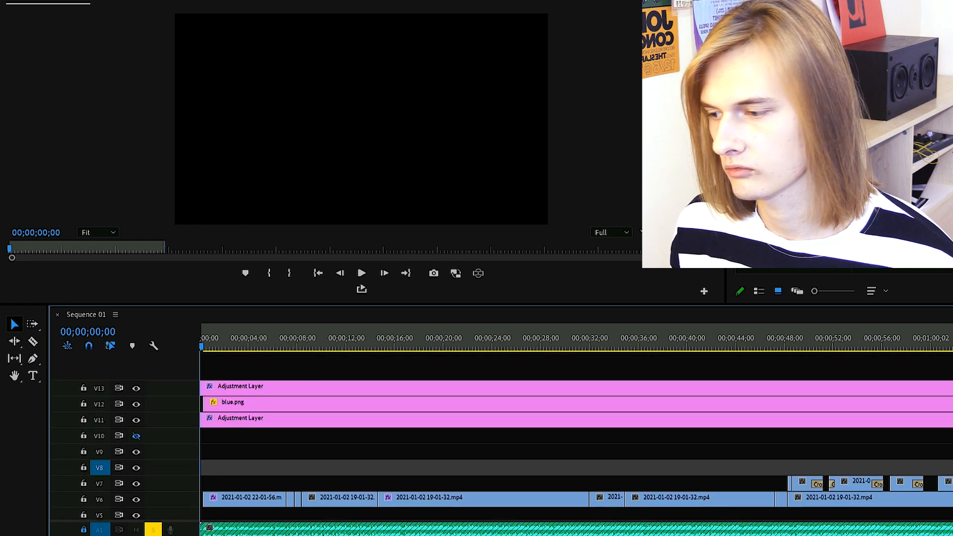
pyautogui.moveTo(264, 535); pyautogui.dragTo(347, 534)
pyautogui.moveTo(214, 348); pyautogui.dragTo(455, 355)
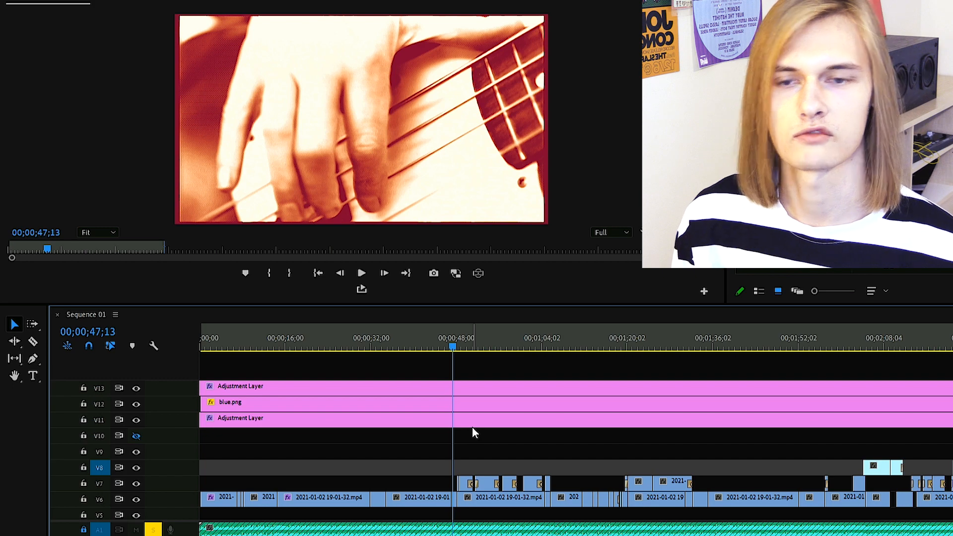
pyautogui.moveTo(425, 346); pyautogui.dragTo(282, 347)
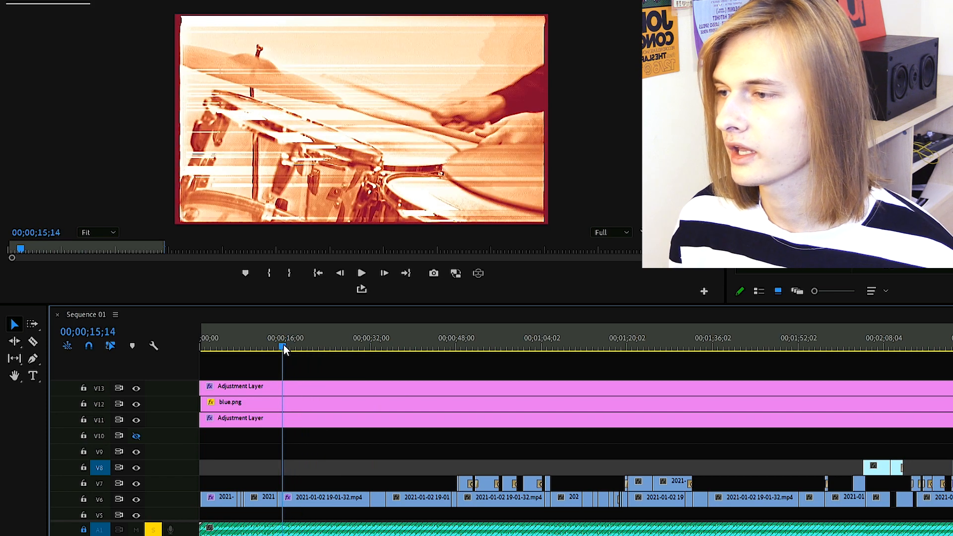
pyautogui.moveTo(278, 344); pyautogui.dragTo(298, 335)
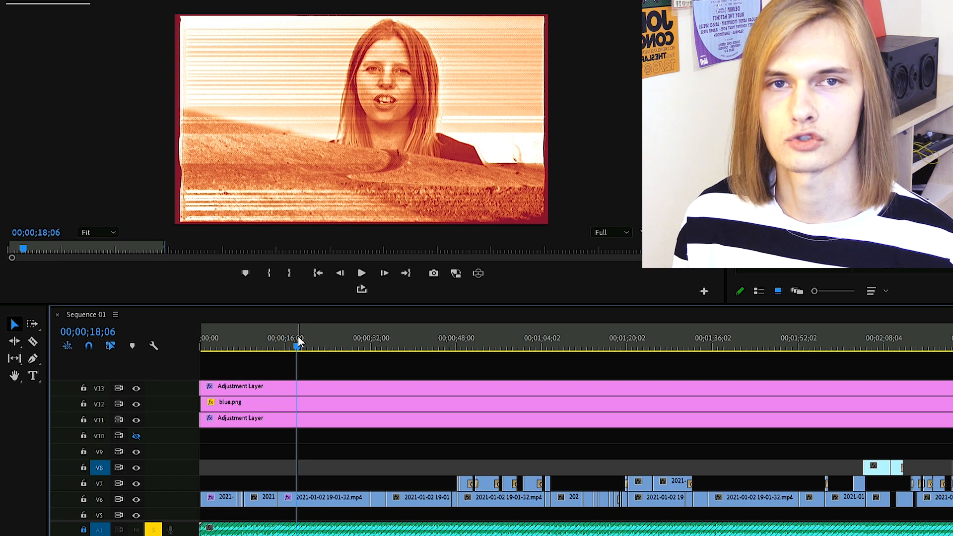
# Step: Play the distortion footage from about 00;00;48;00 and from 00;00;57;16, stopping at 00;01;22;16, and move to 00;01;29;21
pyautogui.moveTo(298, 336); pyautogui.dragTo(458, 345)
pyautogui.press('space')
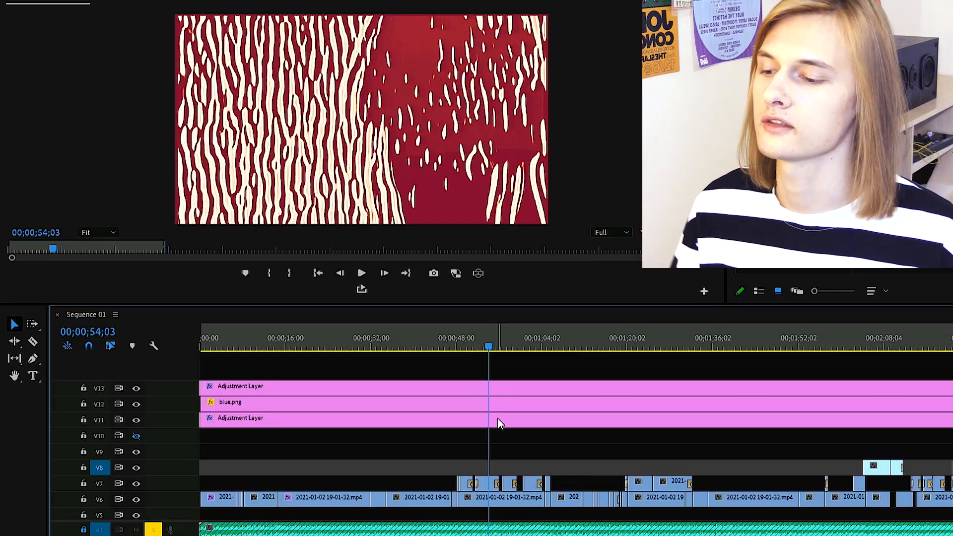
pyautogui.moveTo(508, 342); pyautogui.dragTo(509, 344)
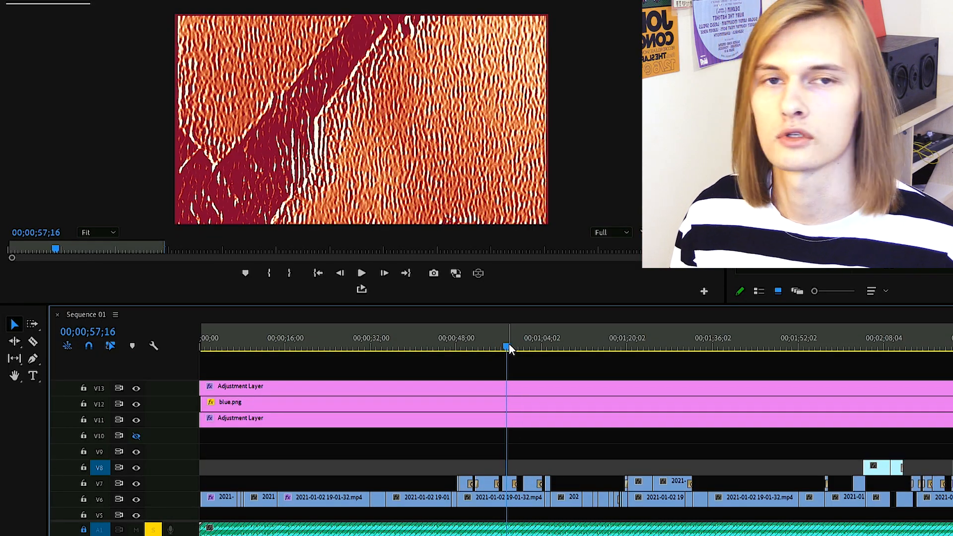
pyautogui.press('space')
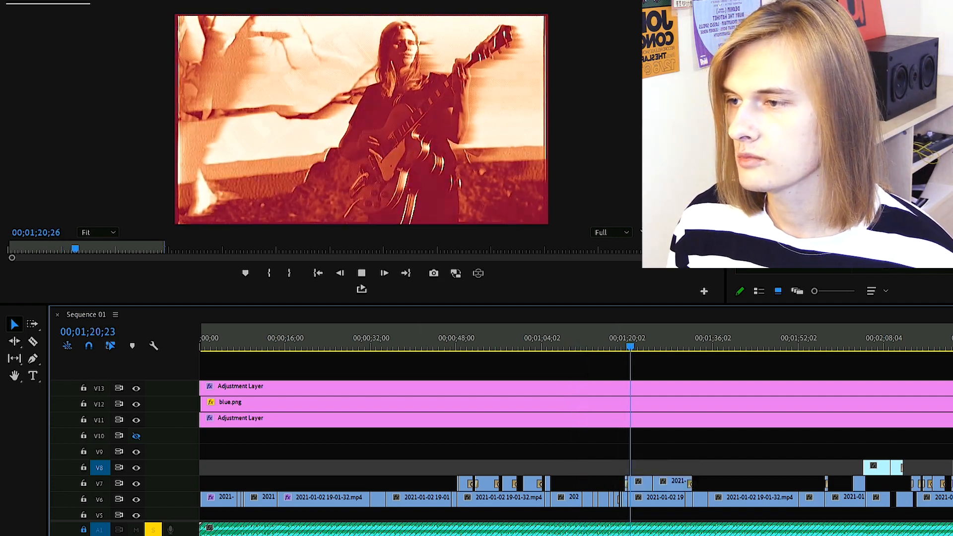
pyautogui.press('-')
pyautogui.press('-')
pyautogui.press('space')
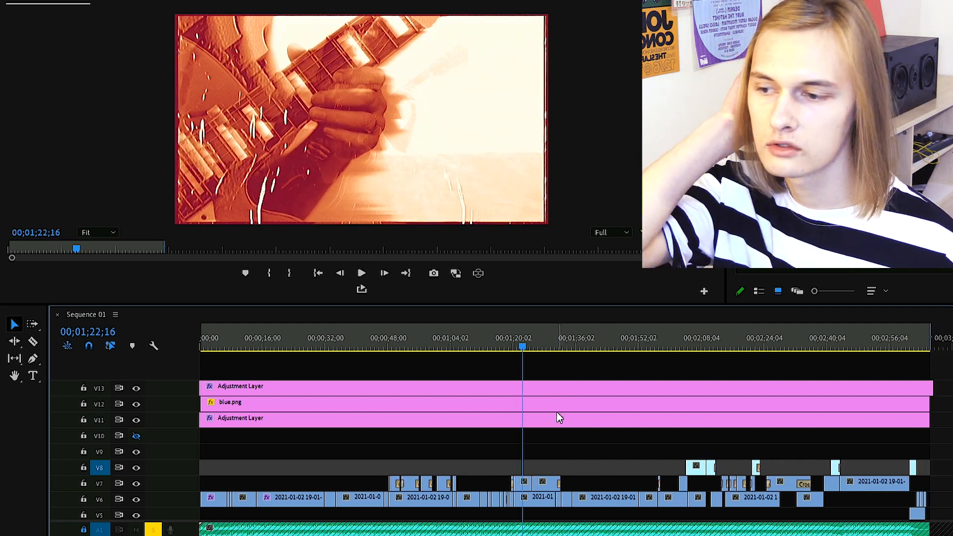
pyautogui.moveTo(531, 339); pyautogui.dragTo(551, 350)
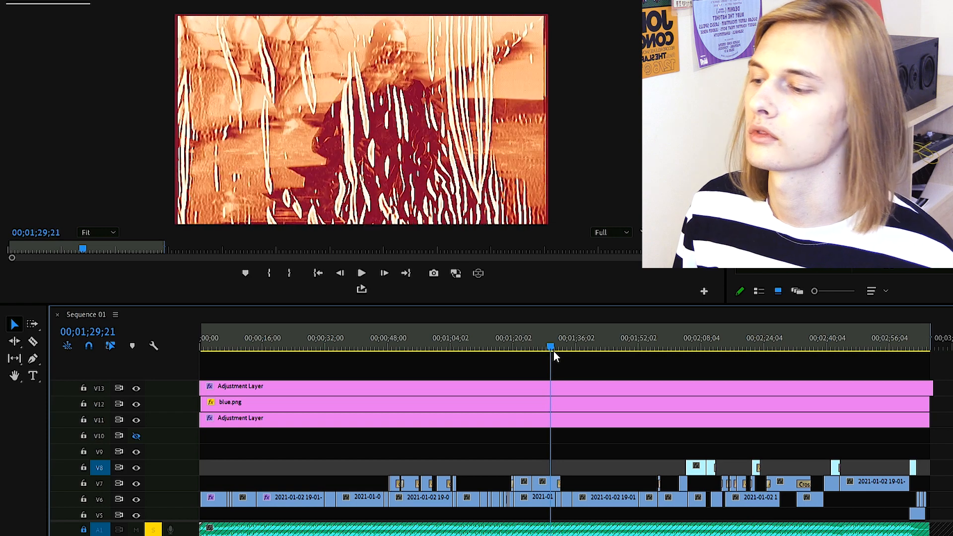
# Step: Hide the adjustment layer and blue.png tracks V11, V12 and V13, and move the playhead to 00;00;04;01
pyautogui.click(135, 403)
pyautogui.click(136, 404)
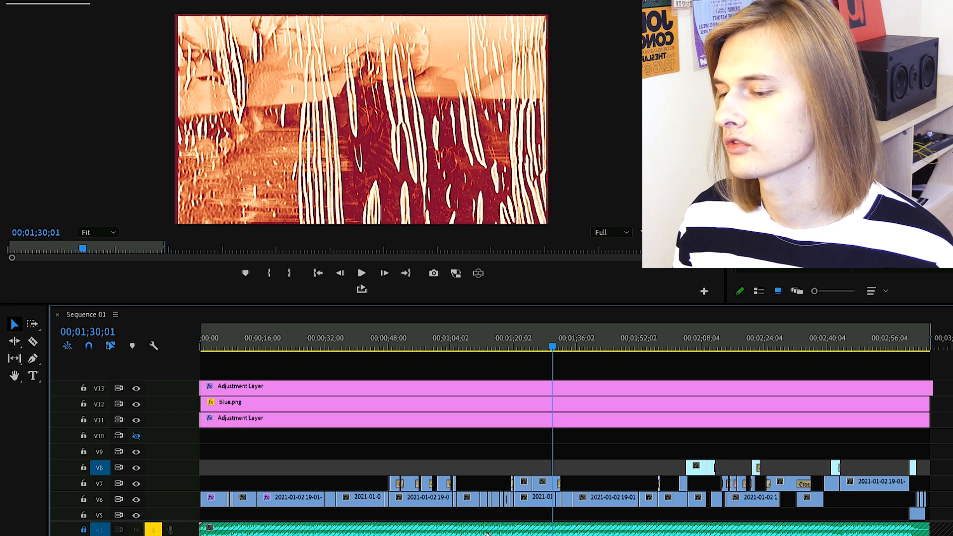
pyautogui.press('=')
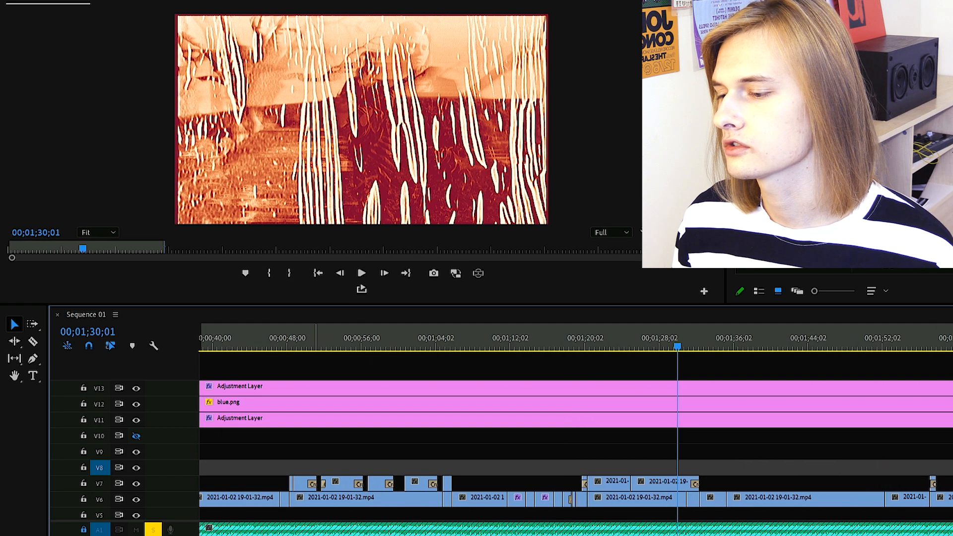
pyautogui.scroll(5, 164, 467)
pyautogui.click(135, 420)
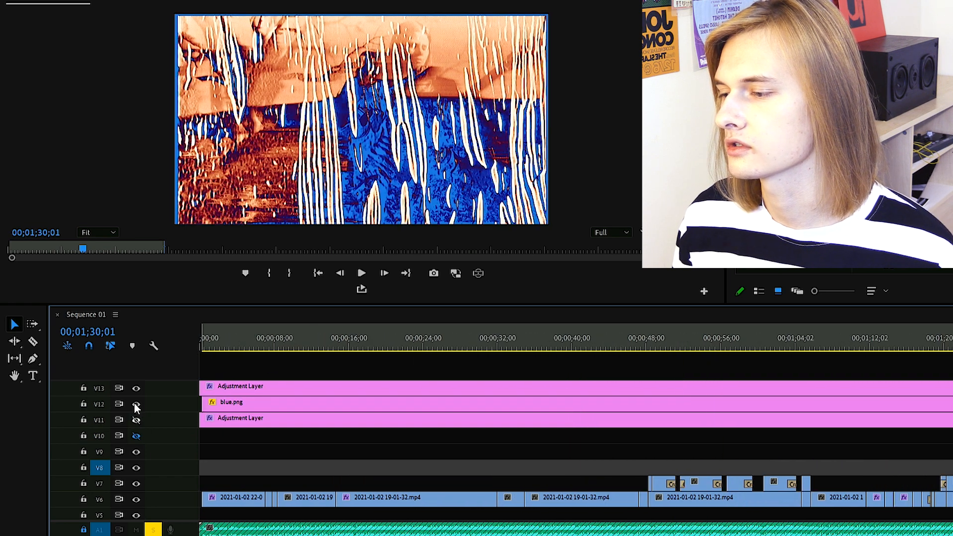
pyautogui.click(135, 404)
pyautogui.click(137, 389)
pyautogui.moveTo(318, 343); pyautogui.dragTo(237, 350)
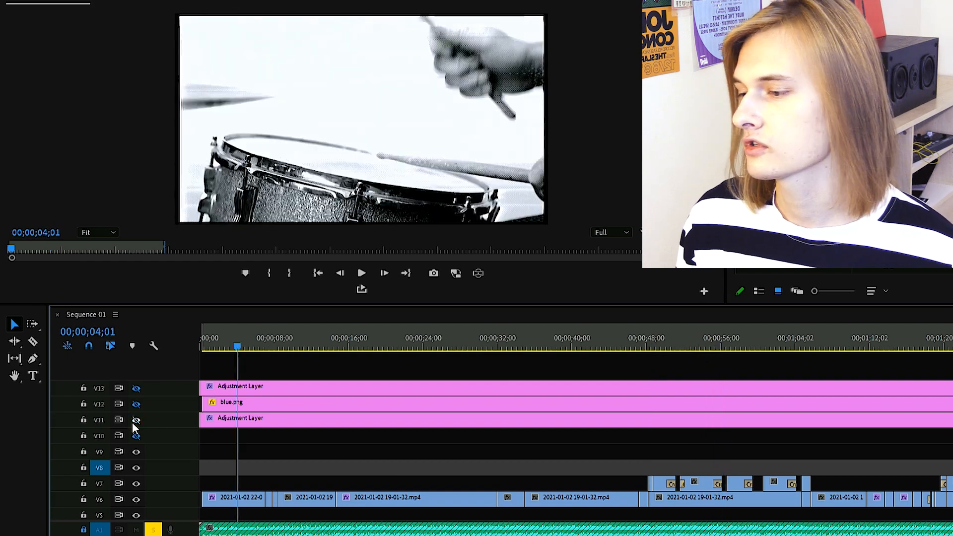
# Step: Show track V12 again, move to 00;00;06;19 and select the blue.png clip to view its effect settings
pyautogui.click(136, 404)
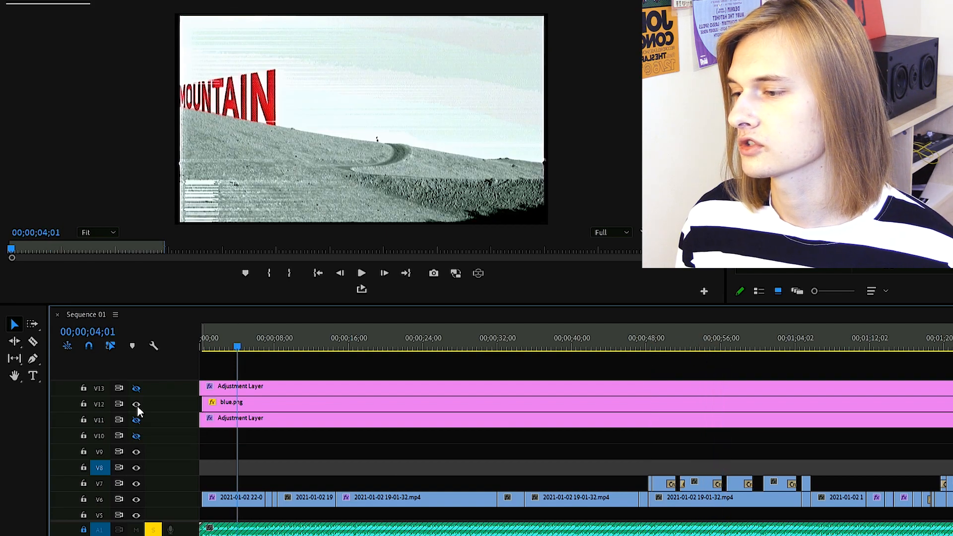
pyautogui.click(262, 338)
pyautogui.click(255, 406)
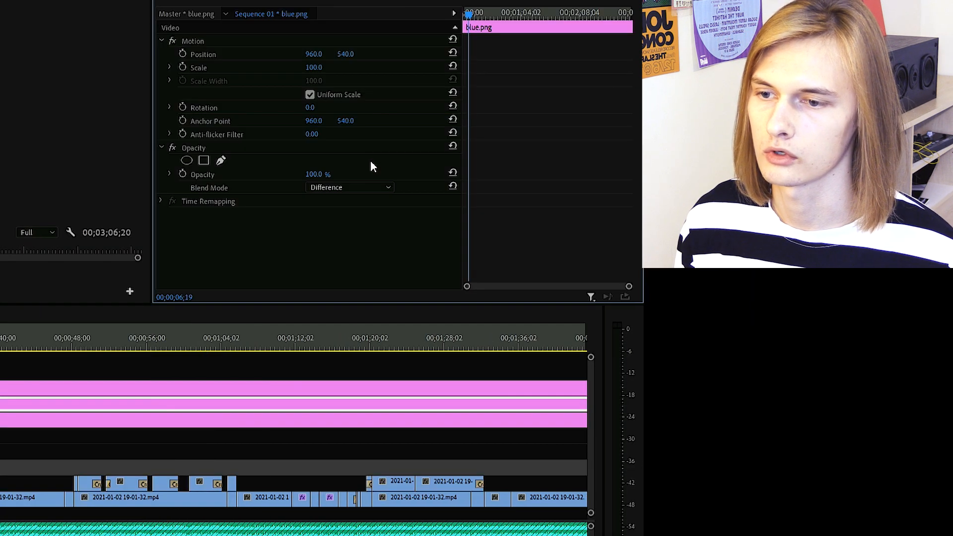
# Step: Try the Normal blend mode on blue.png and return it to Difference
pyautogui.click(371, 187)
pyautogui.click(351, 198)
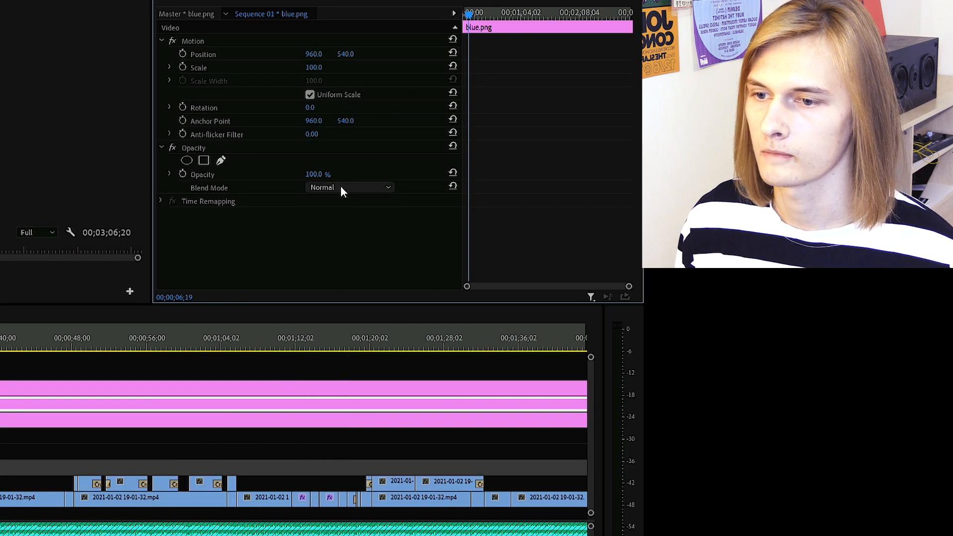
pyautogui.click(341, 188)
pyautogui.click(344, 478)
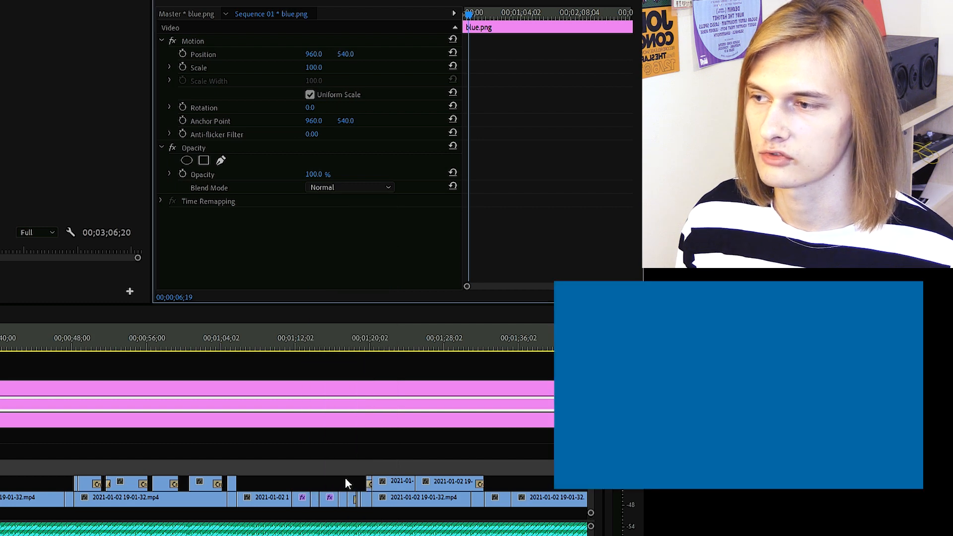
# Step: Try Exclusion, Color Dodge, Lighter Color, Pin Light and Vivid Light as blue.png's blend mode, and set it back to Difference
pyautogui.click(348, 187)
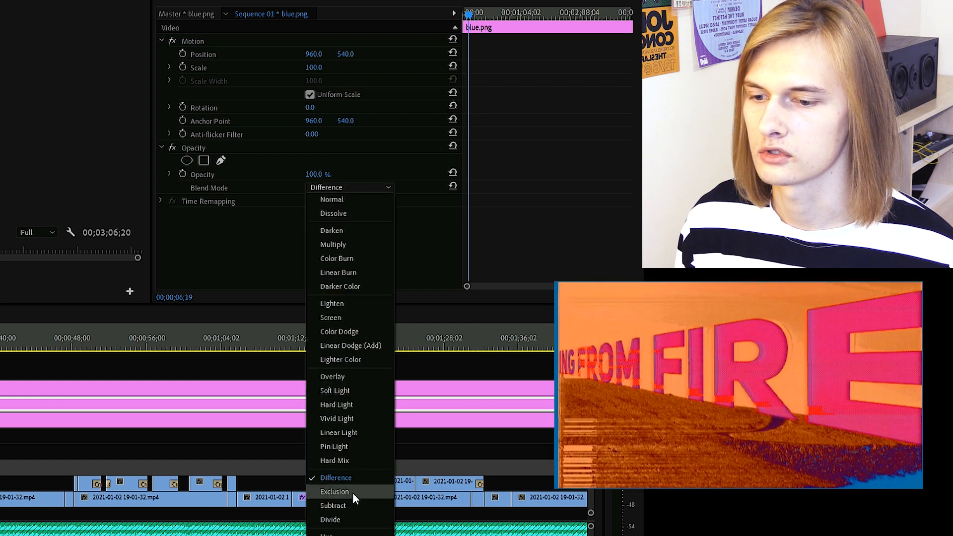
pyautogui.click(347, 493)
pyautogui.click(353, 188)
pyautogui.click(360, 332)
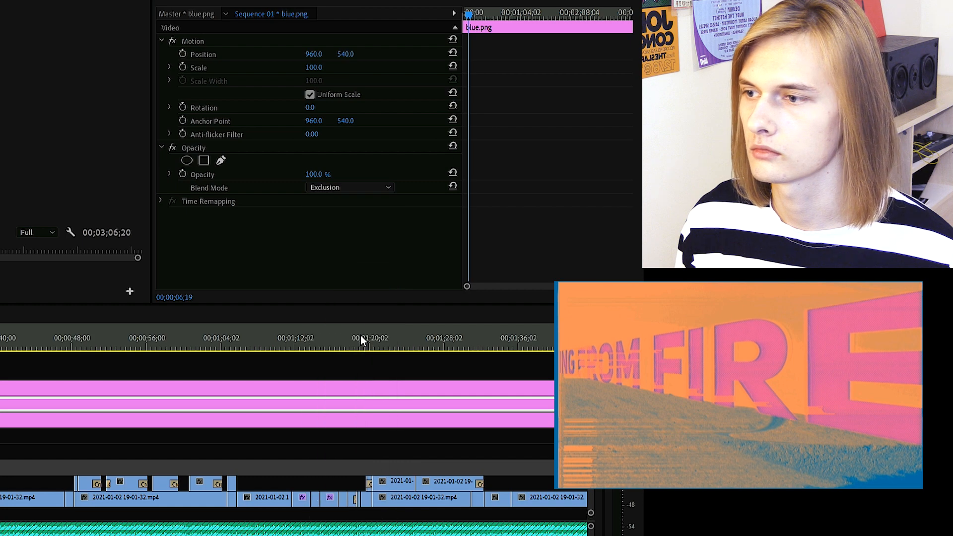
pyautogui.click(348, 187)
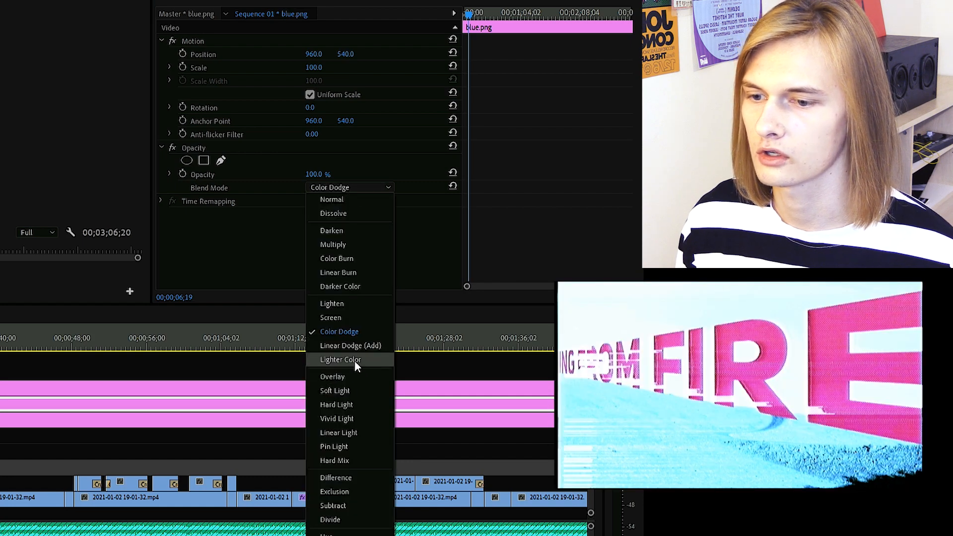
pyautogui.click(354, 360)
pyautogui.click(327, 191)
pyautogui.click(377, 447)
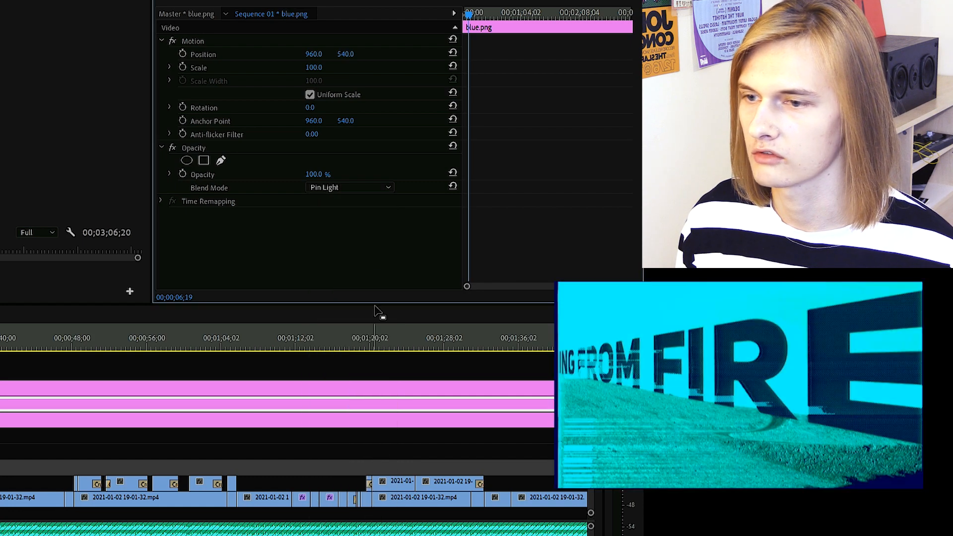
pyautogui.click(359, 187)
pyautogui.click(365, 418)
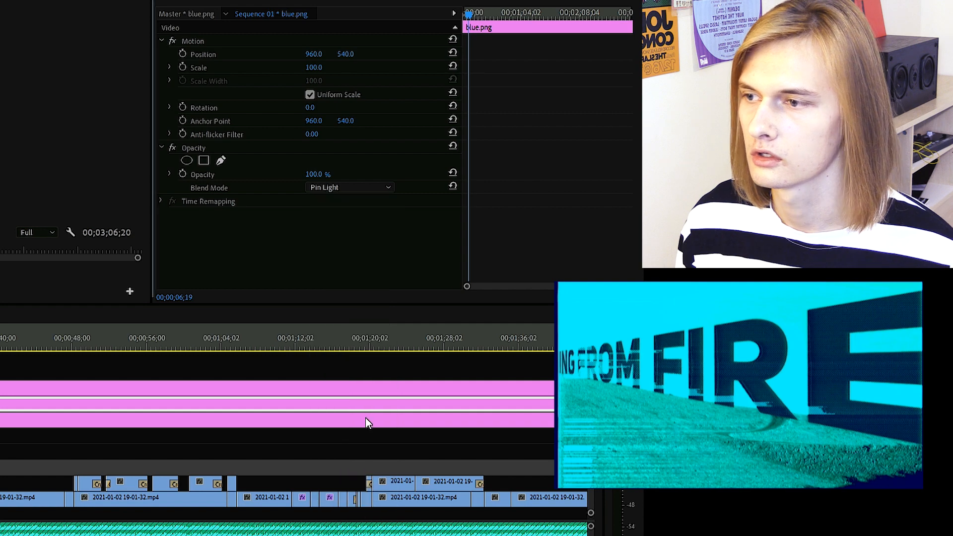
pyautogui.click(360, 188)
pyautogui.click(363, 478)
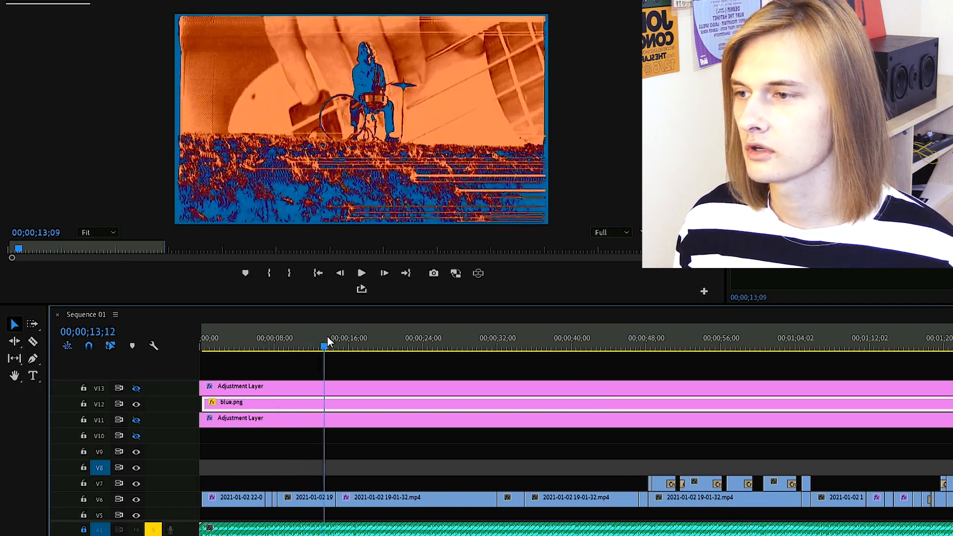
# Step: Show the V11 adjustment layer track, hide the blue.png track V12, and preview the footage at 00;00;19;04 and 00;00;29;15
pyautogui.moveTo(341, 338); pyautogui.dragTo(363, 345)
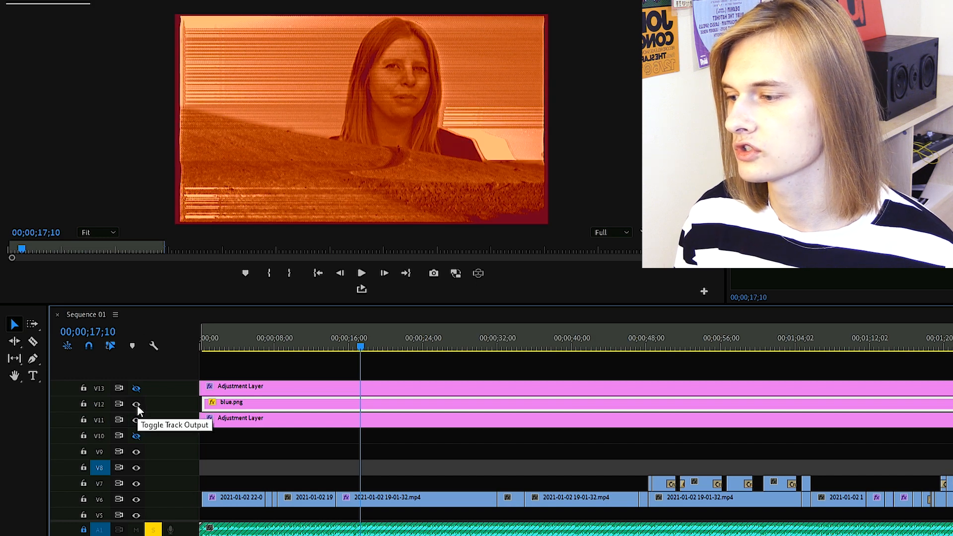
pyautogui.click(137, 404)
pyautogui.click(368, 343)
pyautogui.click(378, 343)
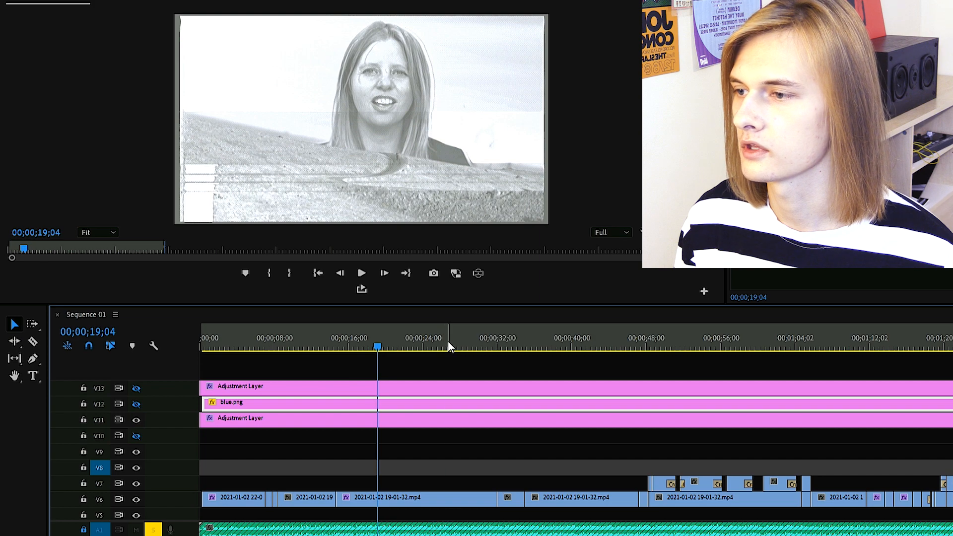
pyautogui.click(475, 342)
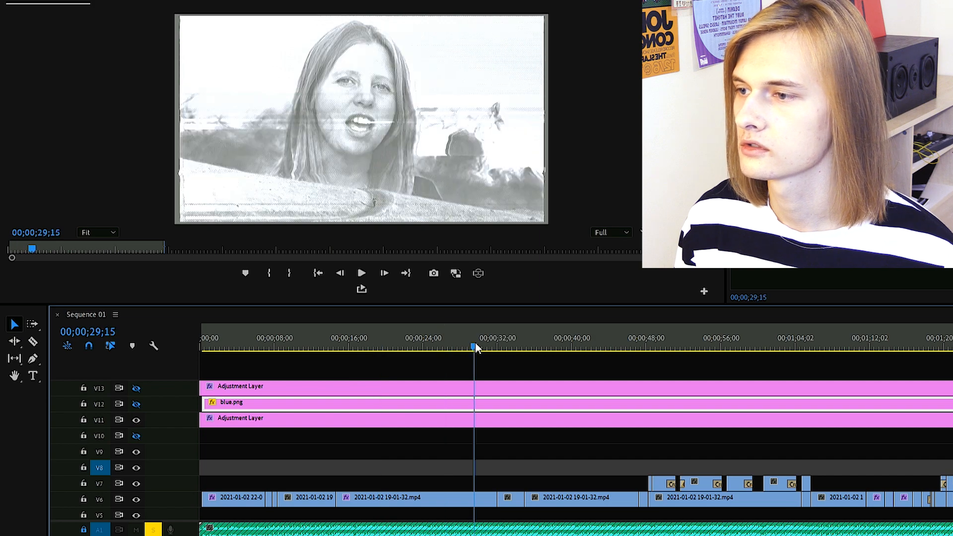
# Step: Compare the picture without and with track V11, and inspect the Lumetri Color tone settings of its adjustment layer
pyautogui.click(136, 420)
pyautogui.click(136, 420)
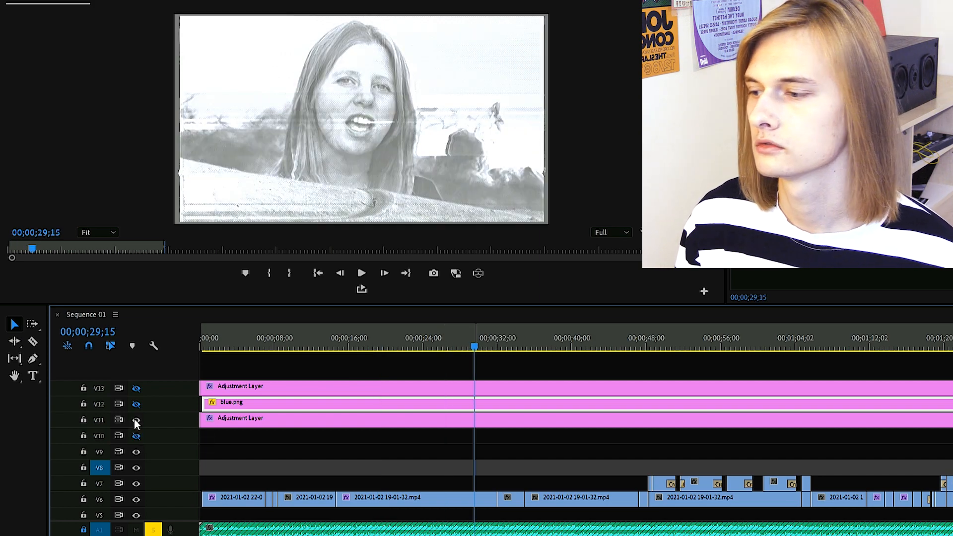
pyautogui.click(314, 421)
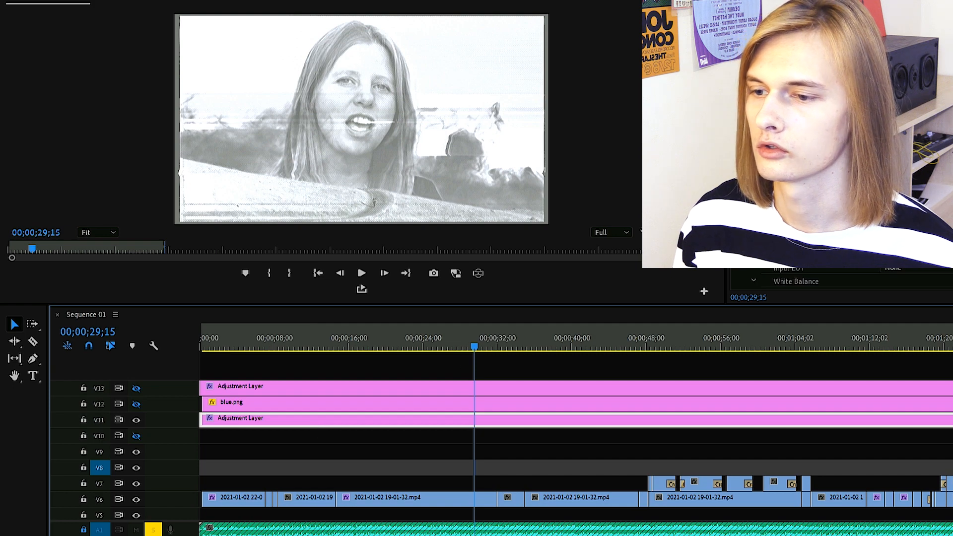
pyautogui.scroll(-5, 463, 271)
pyautogui.scroll(-3, 465, 272)
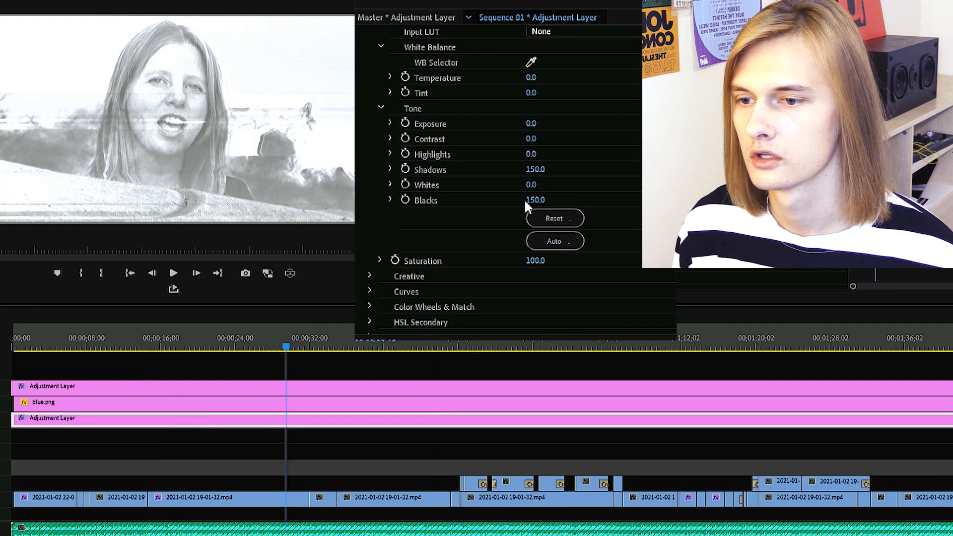
# Step: Try lowering the Blacks in the V11 adjustment layer's Lumetri Color correction and undo the change
pyautogui.moveTo(535, 201); pyautogui.dragTo(451, 200)
pyautogui.hotkey('ctrl', 'z')
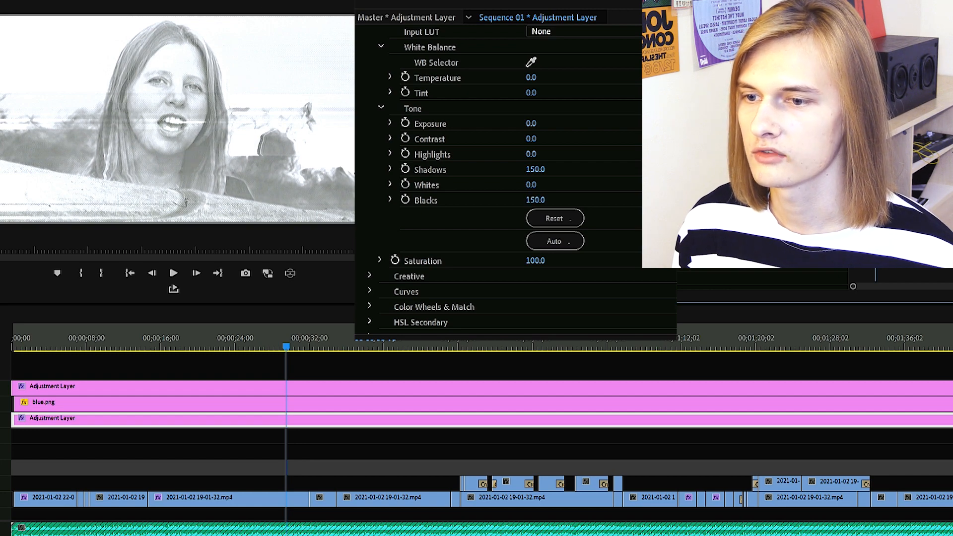
pyautogui.scroll(3, 485, 244)
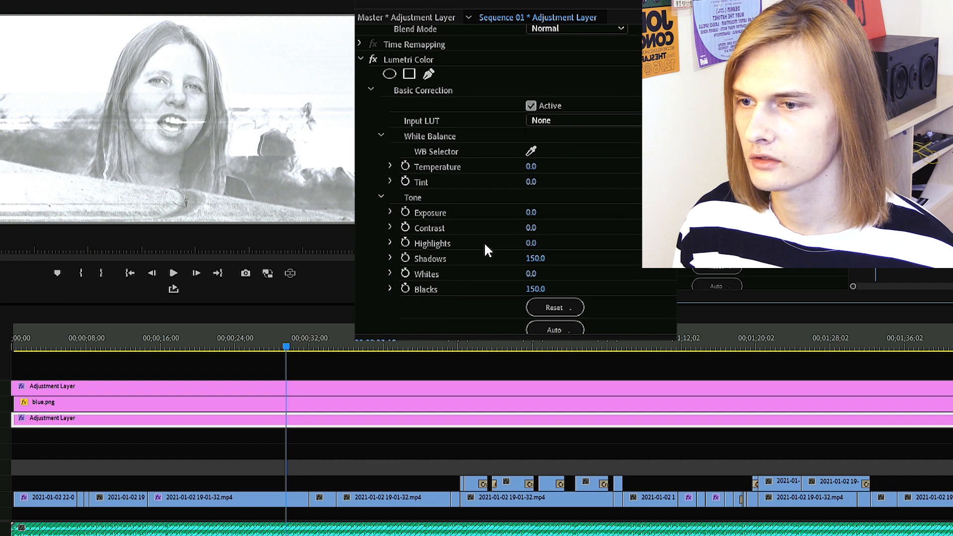
# Step: Examine the Basic Correction and Creative settings of the V11 adjustment layer's Lumetri Color effect
pyautogui.scroll(1, 467, 112)
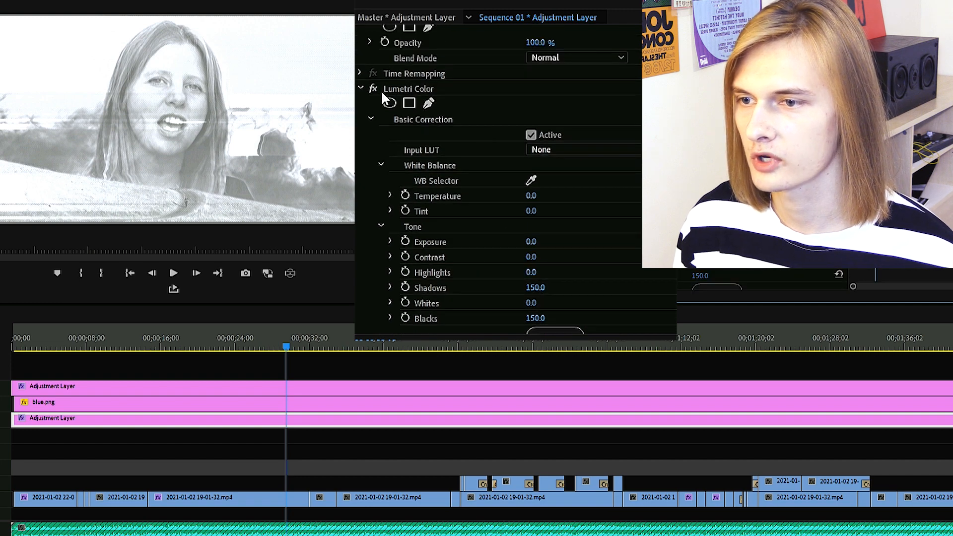
pyautogui.scroll(1, 473, 197)
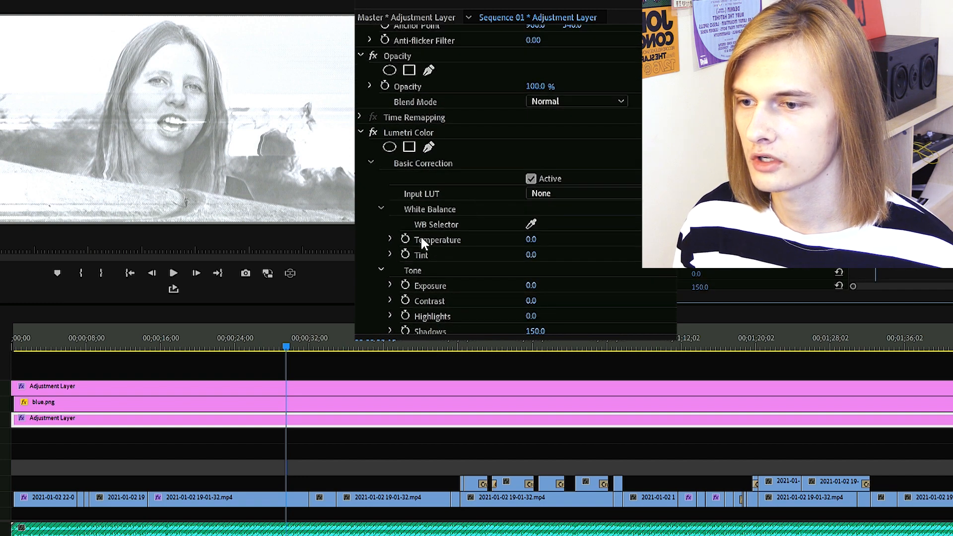
pyautogui.scroll(-5, 469, 251)
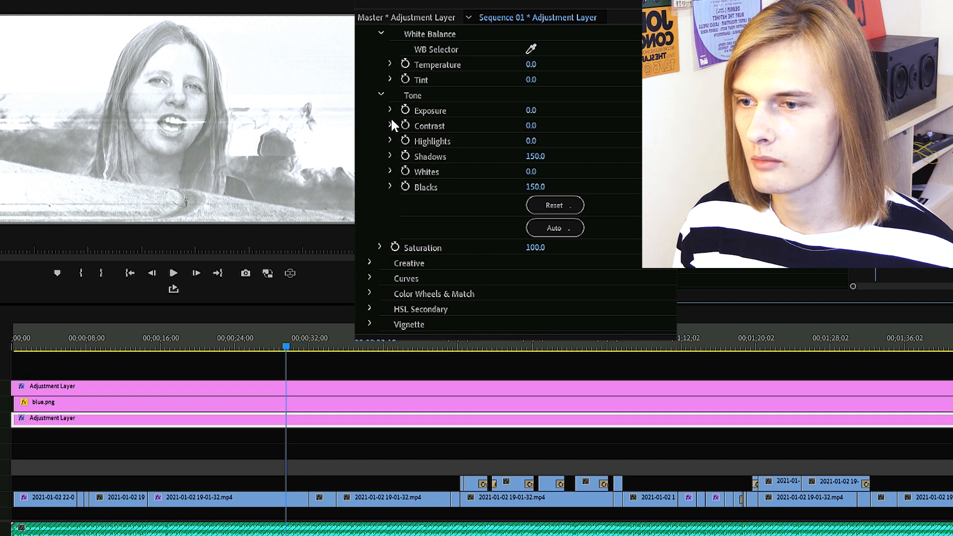
pyautogui.click(390, 124)
pyautogui.click(390, 125)
pyautogui.click(390, 110)
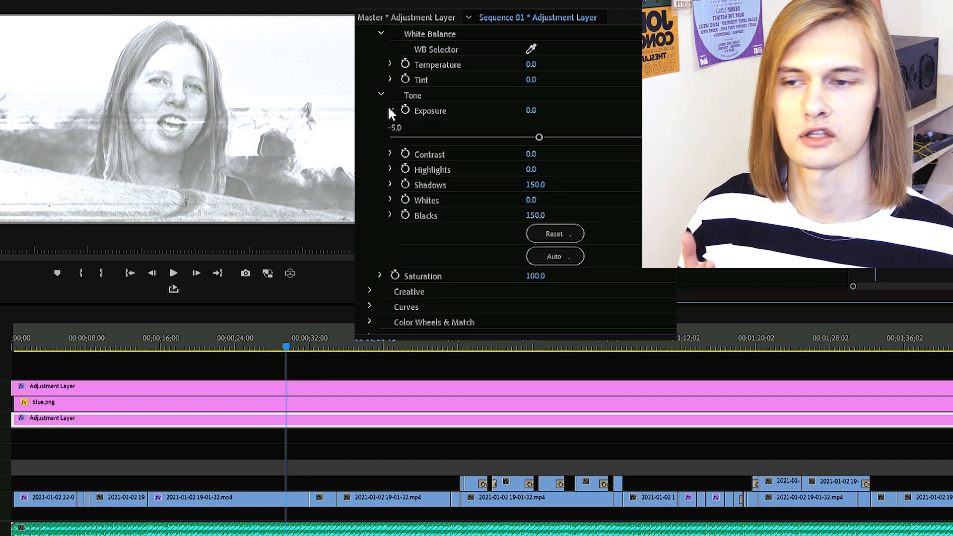
pyautogui.click(391, 110)
pyautogui.click(409, 259)
pyautogui.scroll(-8, 470, 273)
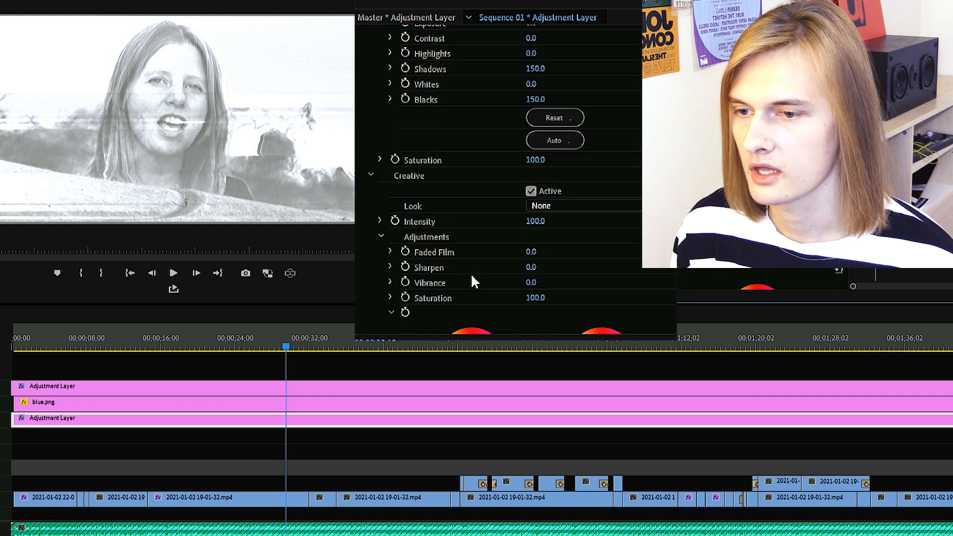
pyautogui.scroll(10, 520, 278)
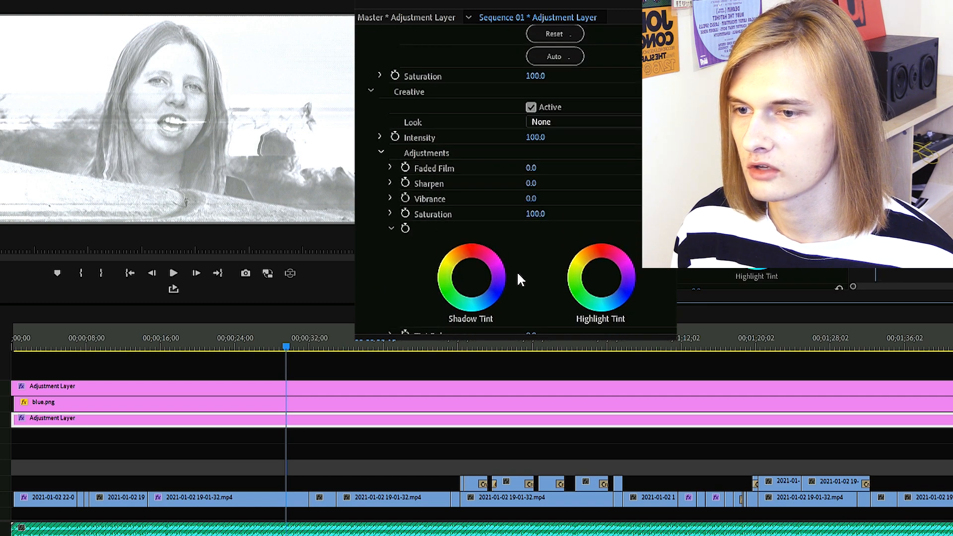
pyautogui.scroll(5, 492, 279)
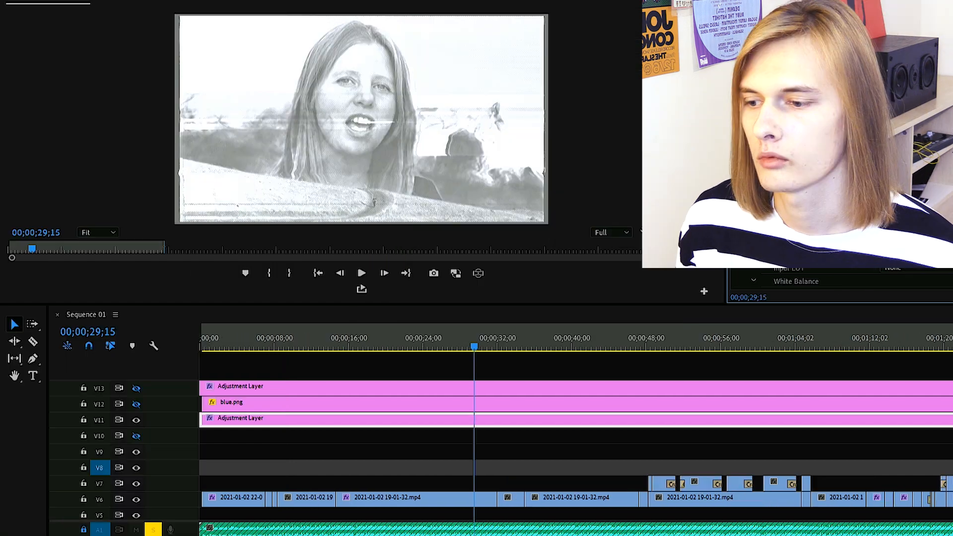
# Step: Show the blue.png track V12 and the adjustment layer track V13, previewing the footage at 00;00;41;01 and 00;00;27;07
pyautogui.click(569, 337)
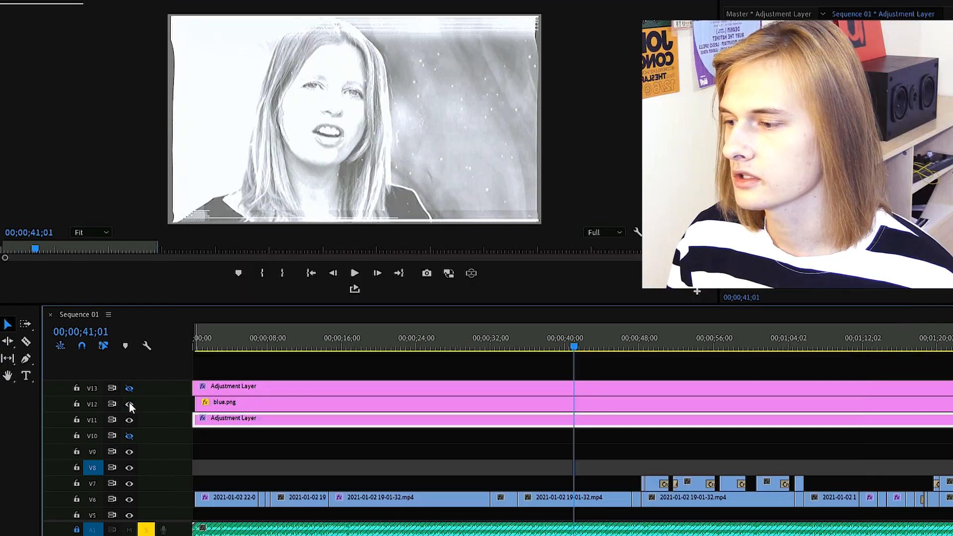
pyautogui.click(129, 403)
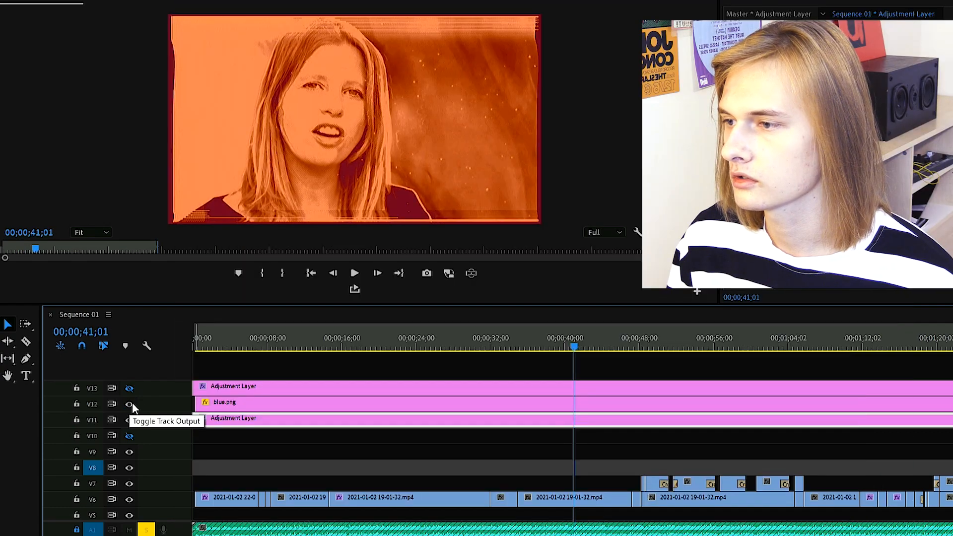
pyautogui.moveTo(471, 340); pyautogui.dragTo(450, 344)
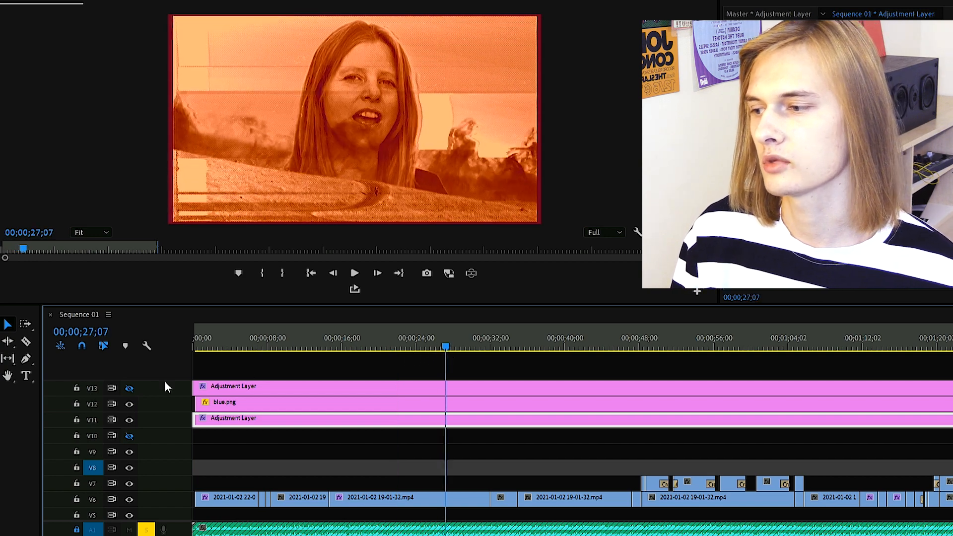
pyautogui.click(129, 389)
# Step: Inspect the Lumetri Color tone settings, Creative look and adjustments of the V13 adjustment layer
pyautogui.click(263, 389)
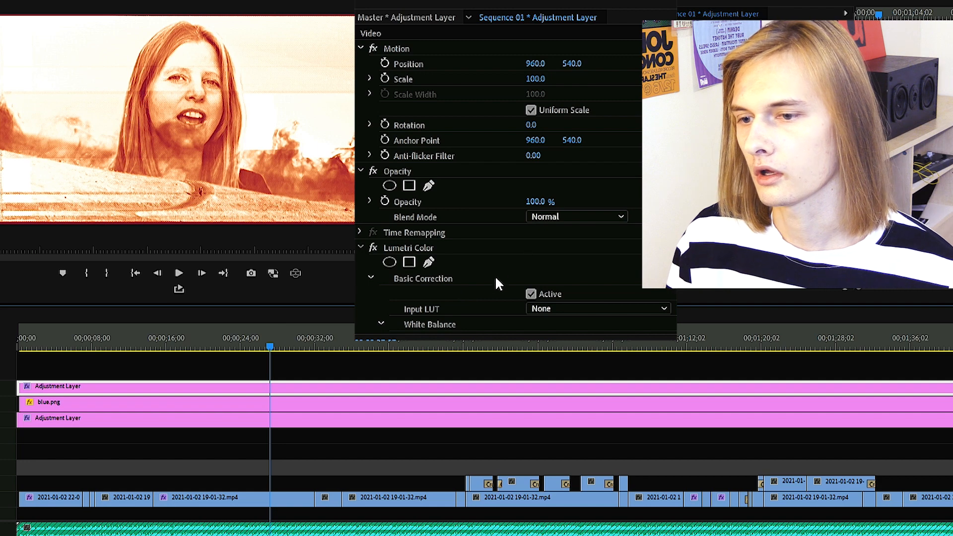
pyautogui.scroll(-10, 496, 279)
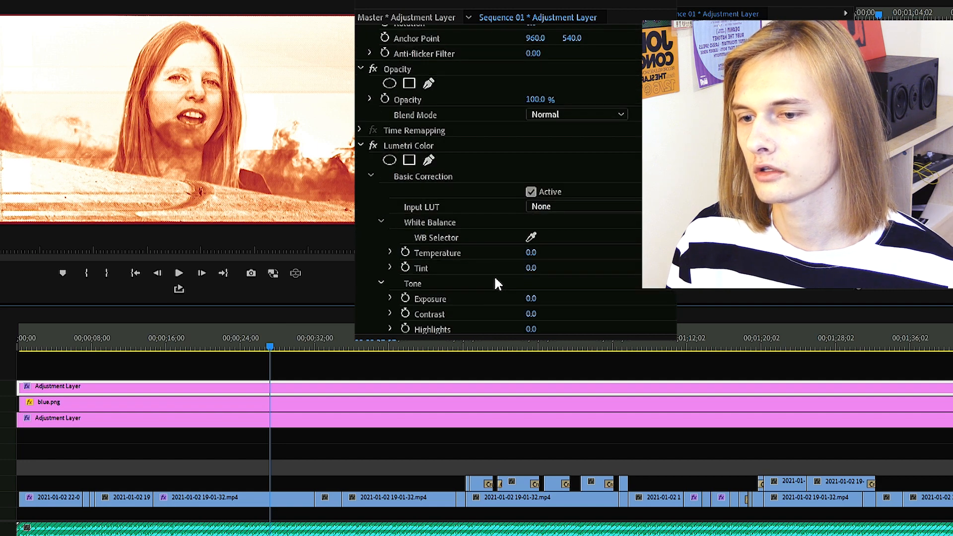
pyautogui.scroll(-3, 495, 278)
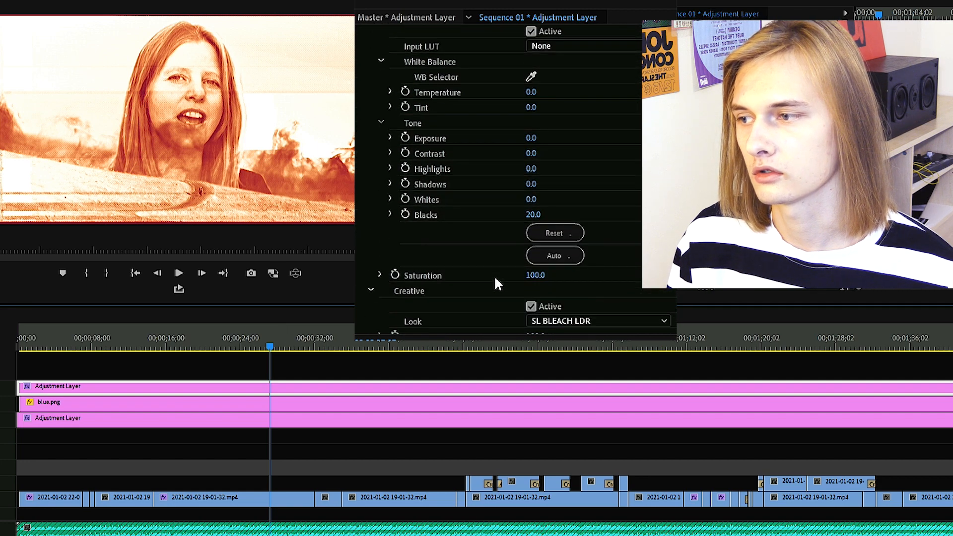
pyautogui.scroll(2, 499, 238)
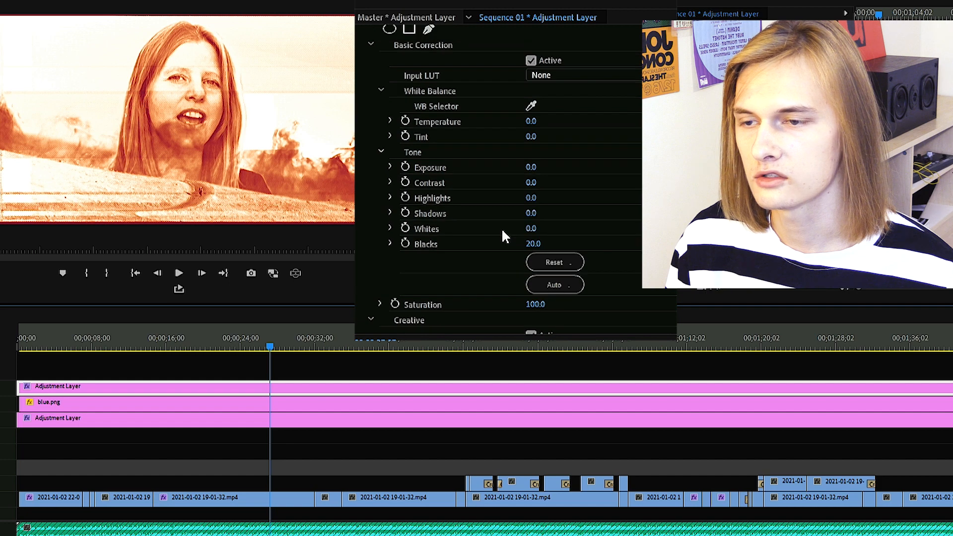
pyautogui.scroll(1, 430, 72)
pyautogui.scroll(-1, 502, 270)
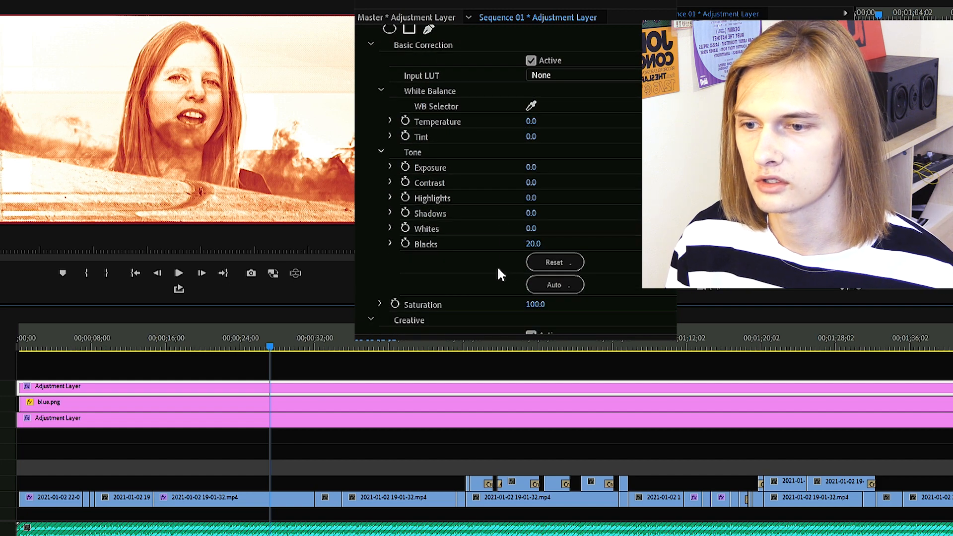
pyautogui.scroll(-3, 494, 253)
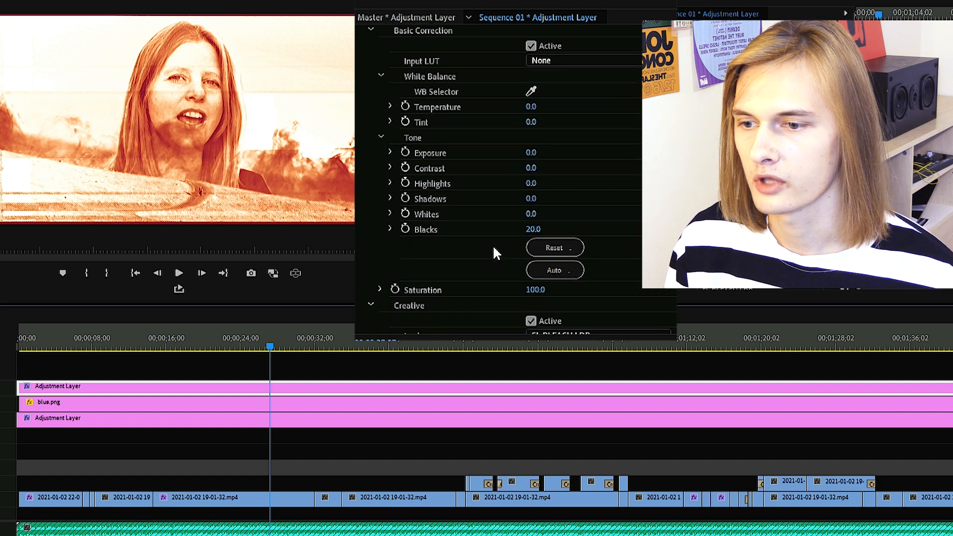
pyautogui.scroll(-5, 494, 250)
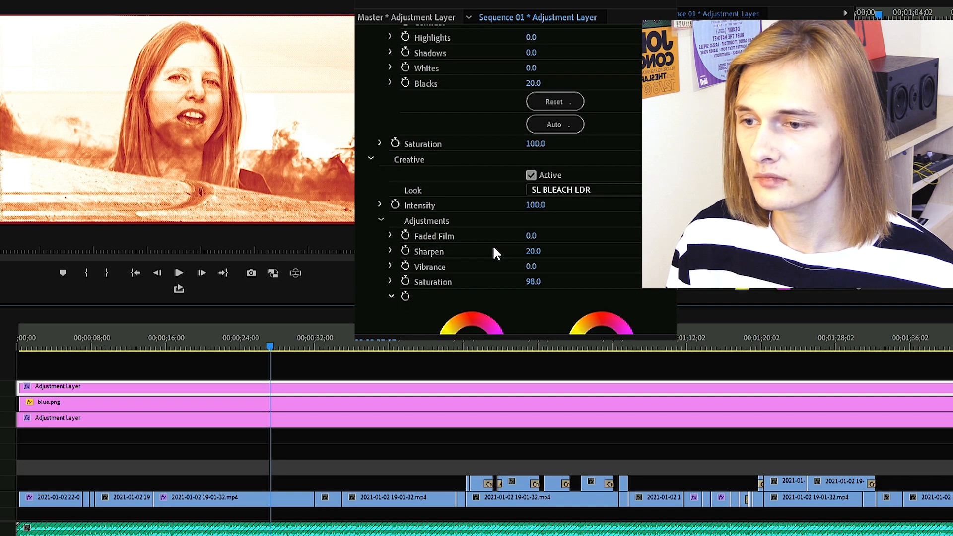
pyautogui.scroll(1, 494, 250)
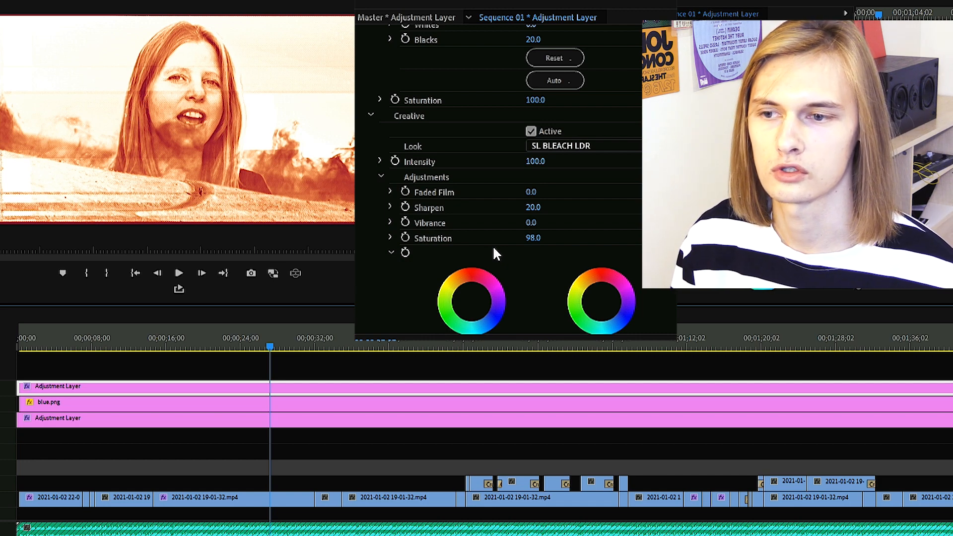
pyautogui.scroll(1, 495, 253)
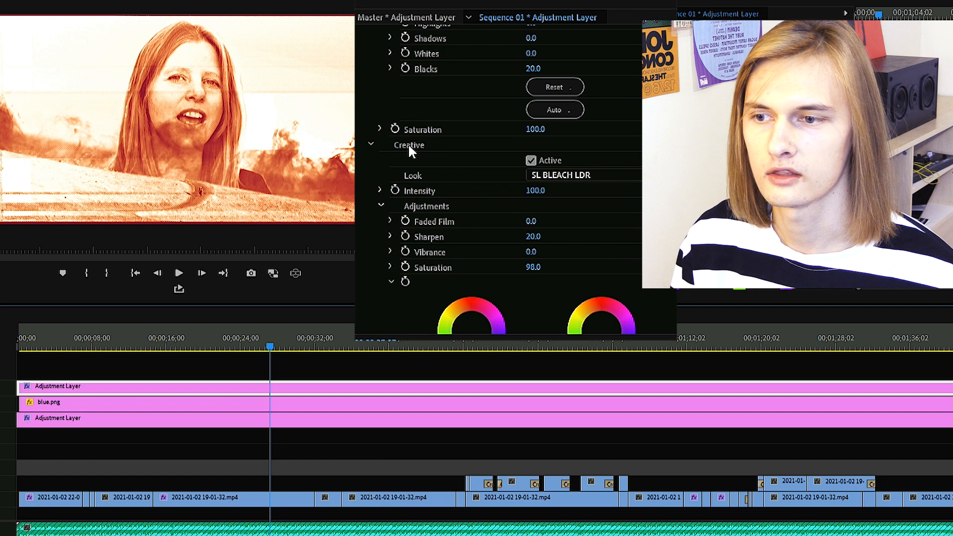
pyautogui.scroll(1, 405, 145)
pyautogui.click(372, 157)
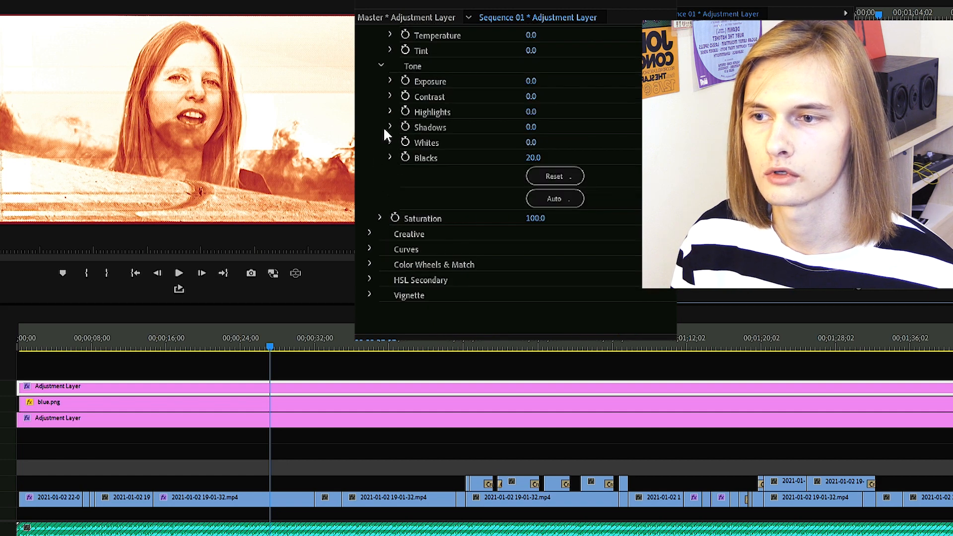
pyautogui.click(370, 230)
pyautogui.scroll(-3, 449, 243)
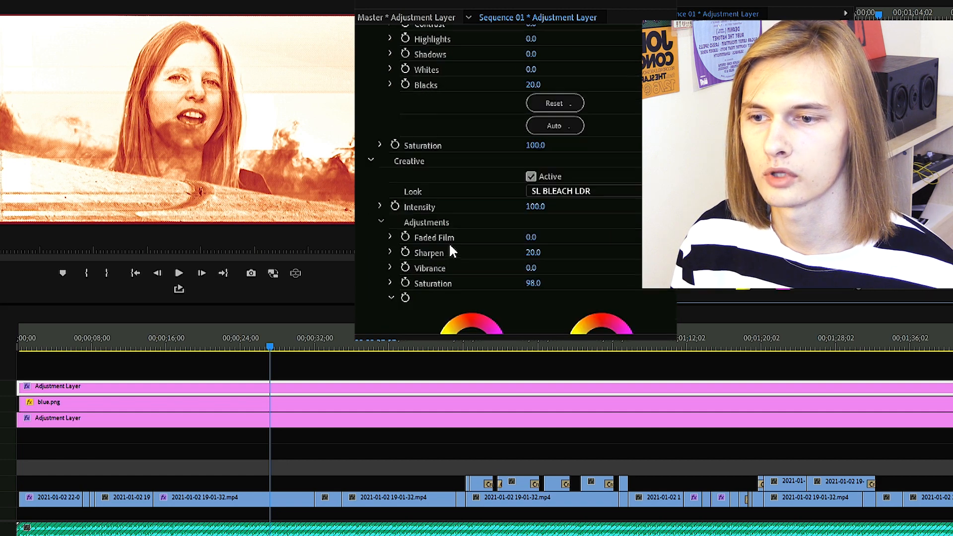
# Step: Try SL BLEACH NDR, SL BLUE MOON, SL CLEAN KODAK A NDR and SL GOLD ORANGE as the V13 adjustment layer's Creative look
pyautogui.click(583, 177)
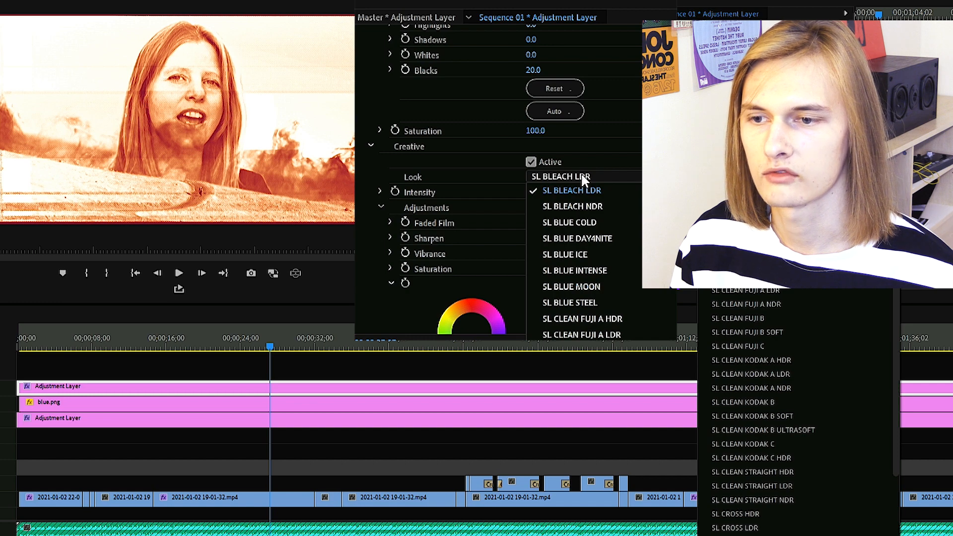
pyautogui.click(584, 207)
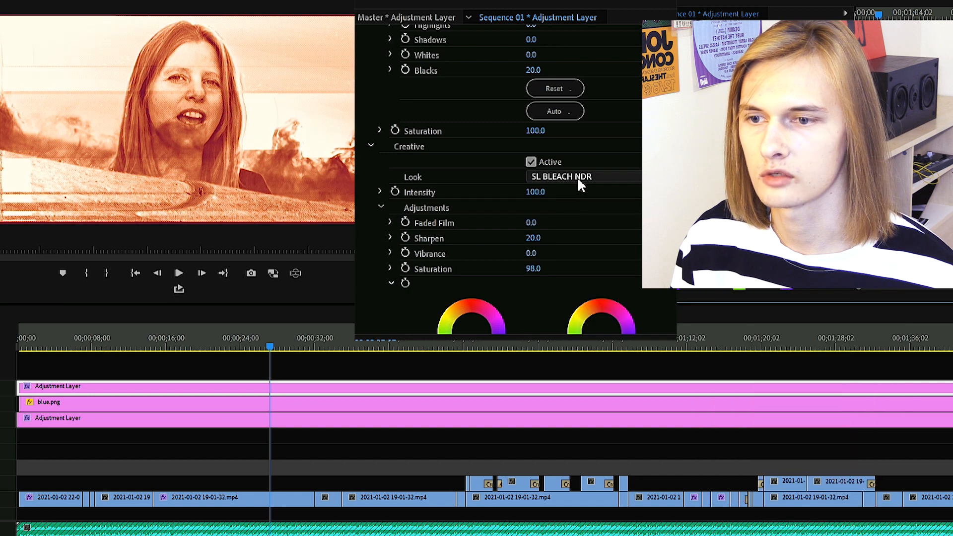
pyautogui.click(577, 177)
pyautogui.click(580, 270)
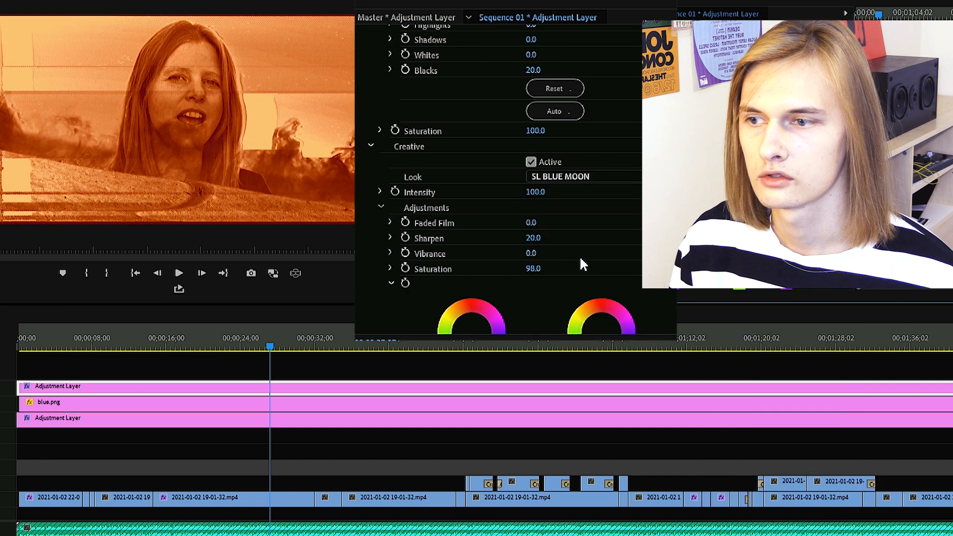
pyautogui.click(578, 177)
pyautogui.click(751, 304)
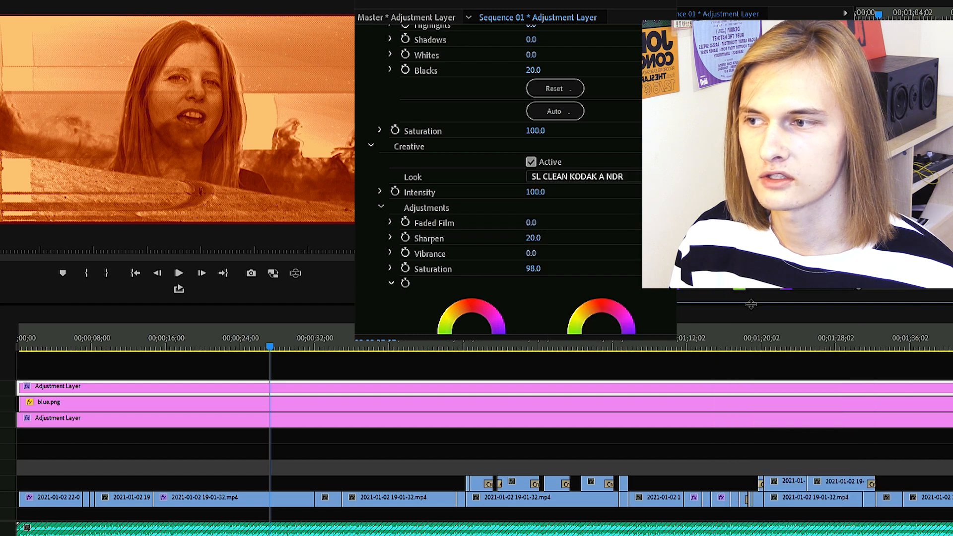
pyautogui.click(576, 177)
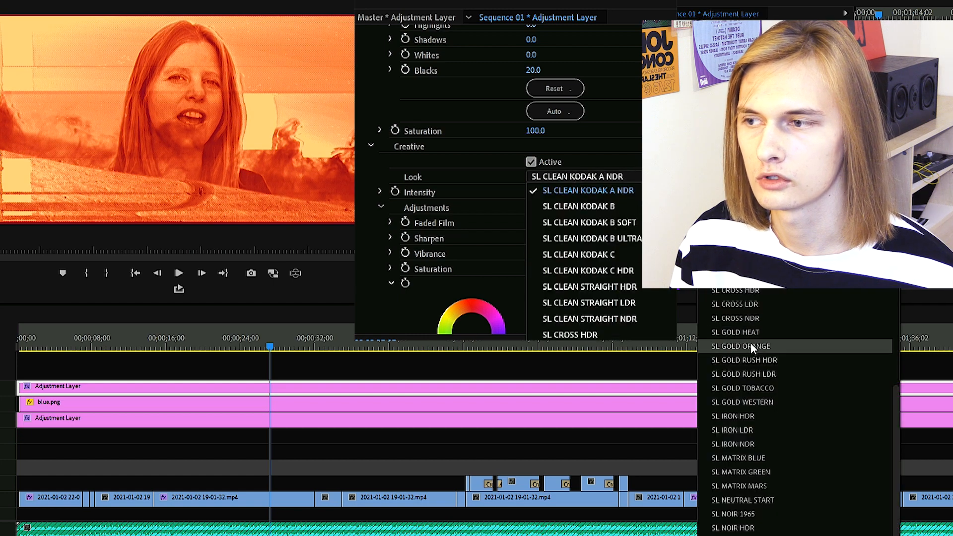
pyautogui.click(750, 346)
# Step: Try SL IRON LDR, SL IRON HDR and SL BIG HDR as the V13 layer's Creative look, and set it back to SL BLEACH LDR
pyautogui.click(597, 175)
pyautogui.click(764, 441)
pyautogui.click(564, 177)
pyautogui.click(755, 415)
pyautogui.click(566, 176)
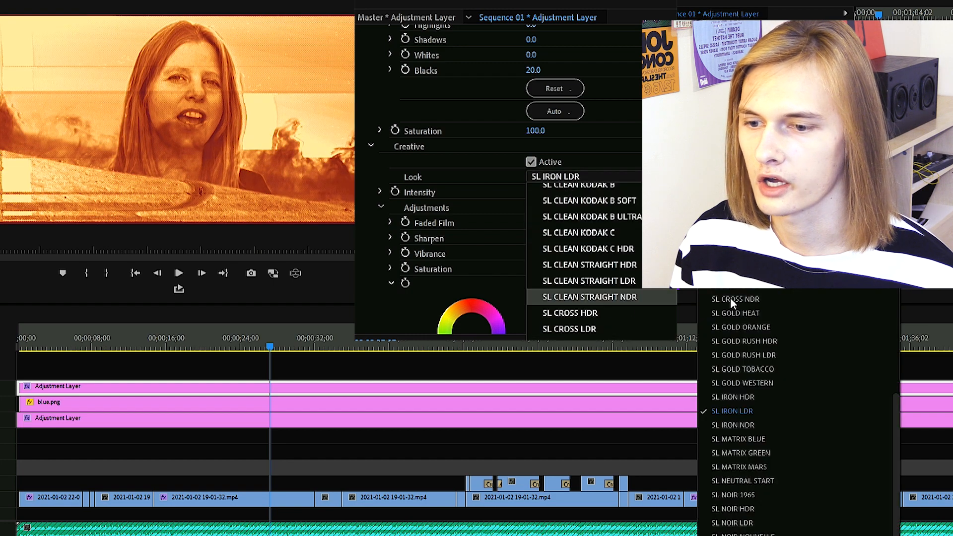
pyautogui.click(738, 394)
pyautogui.click(573, 177)
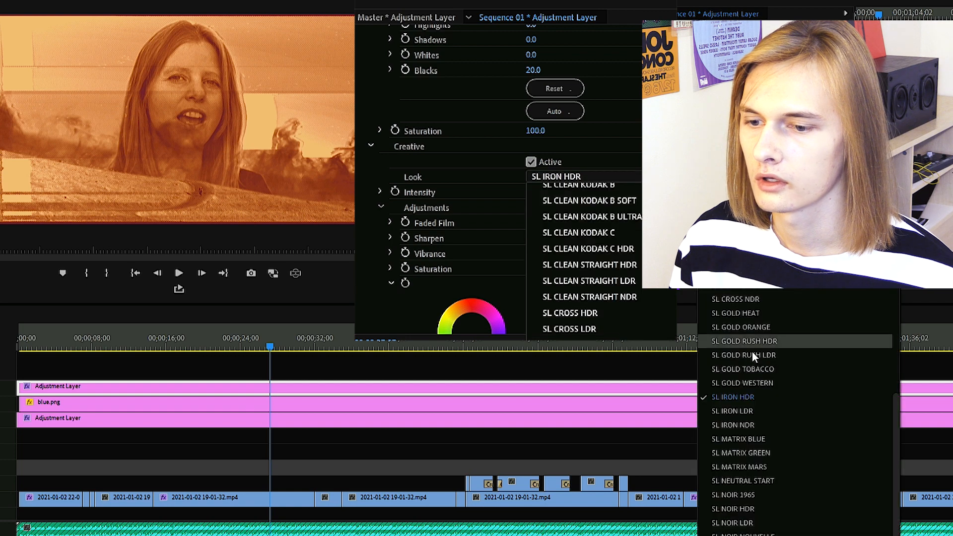
pyautogui.click(715, 532)
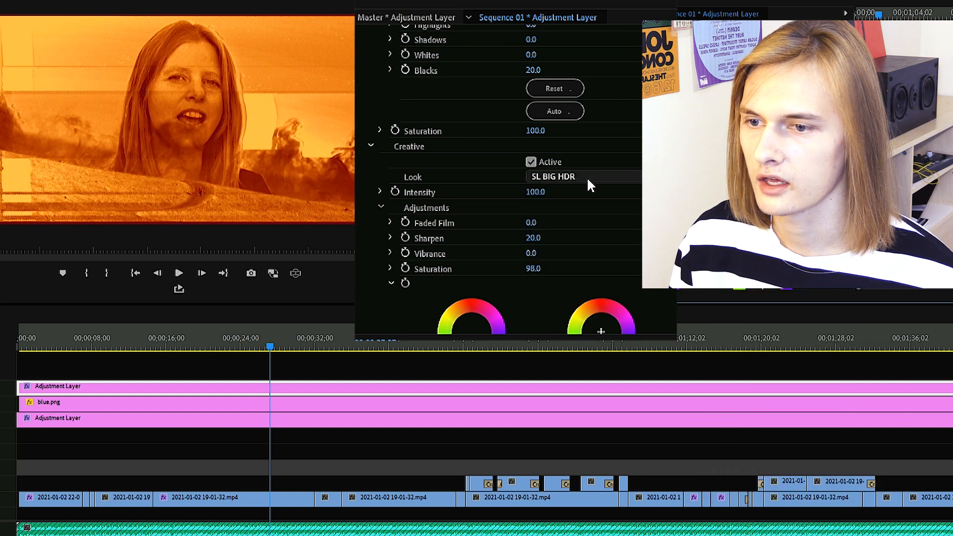
pyautogui.click(587, 177)
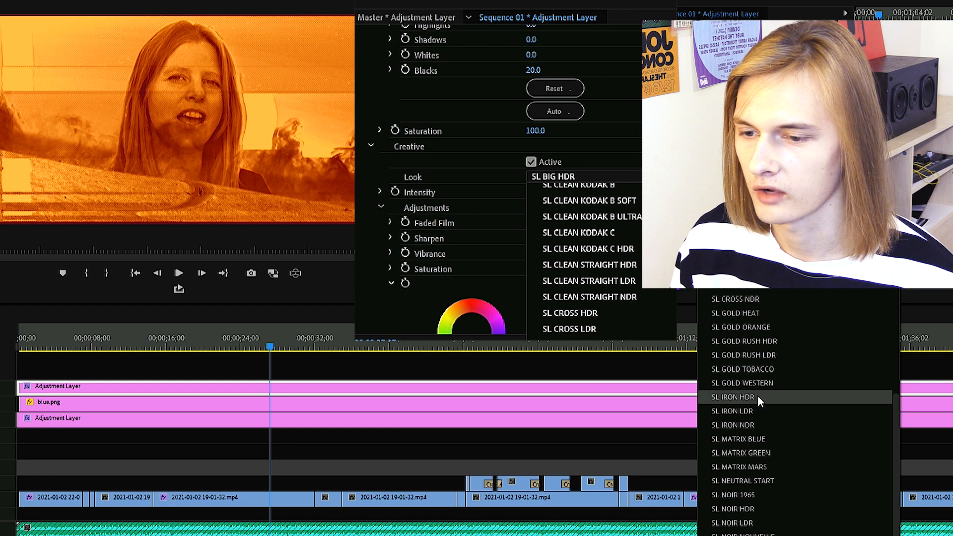
pyautogui.scroll(8, 758, 399)
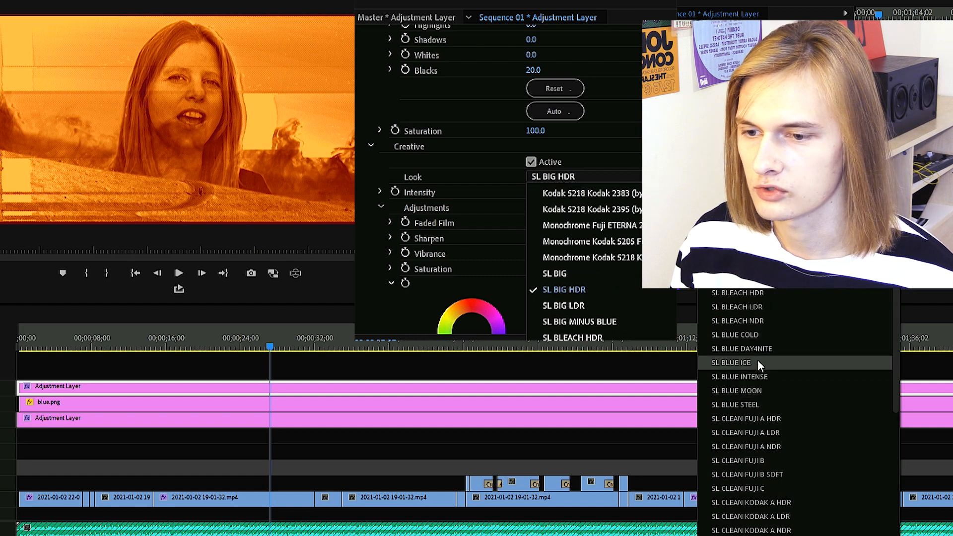
pyautogui.click(744, 304)
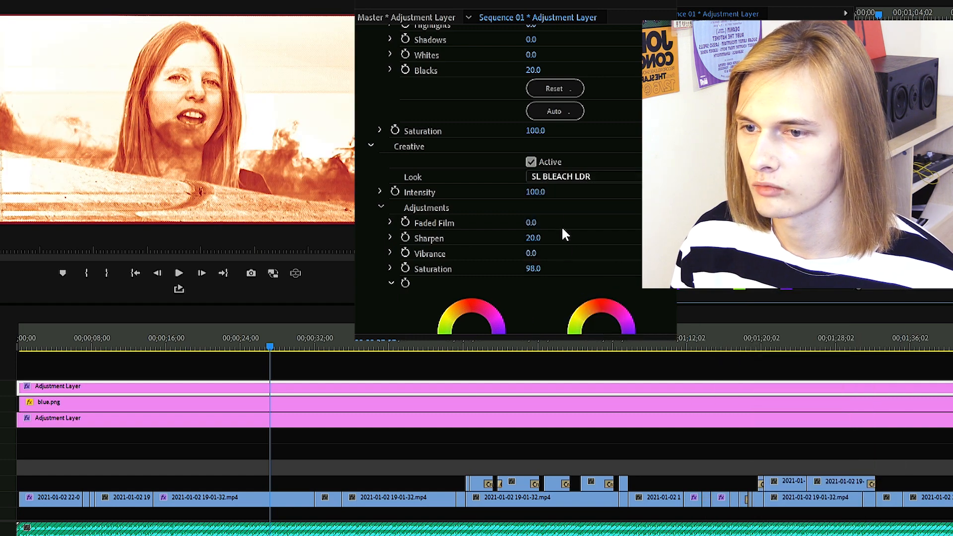
# Step: Try SL BLEACH NDR and SL BLEACH HDR as the V13 adjustment layer's Creative look, and set it back to SL BLEACH LDR
pyautogui.click(577, 177)
pyautogui.scroll(3, 589, 247)
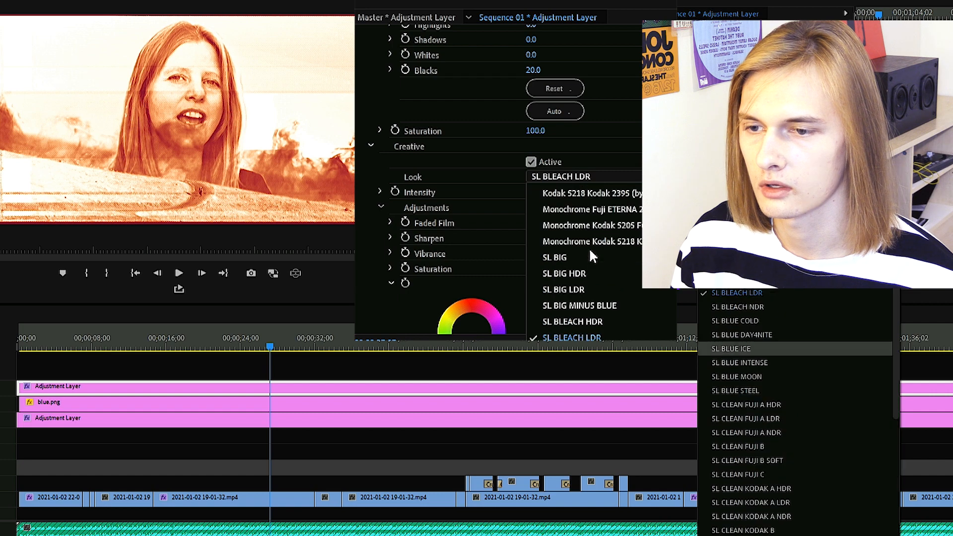
pyautogui.click(752, 308)
pyautogui.click(586, 179)
pyautogui.click(587, 307)
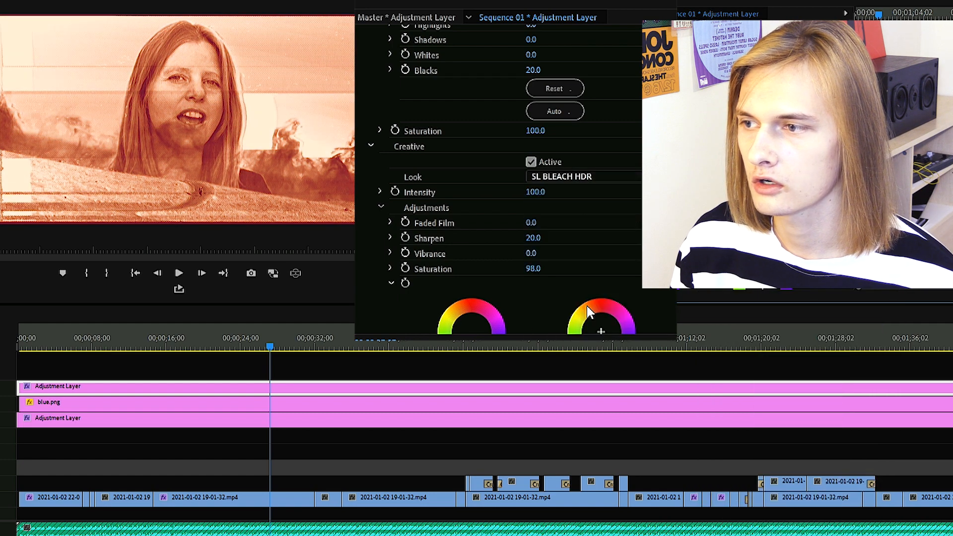
pyautogui.click(583, 177)
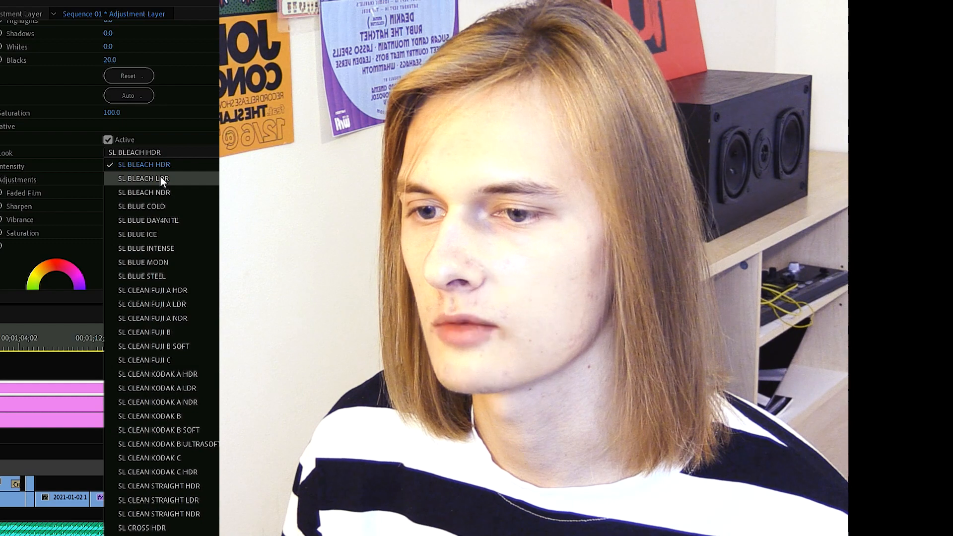
pyautogui.click(160, 193)
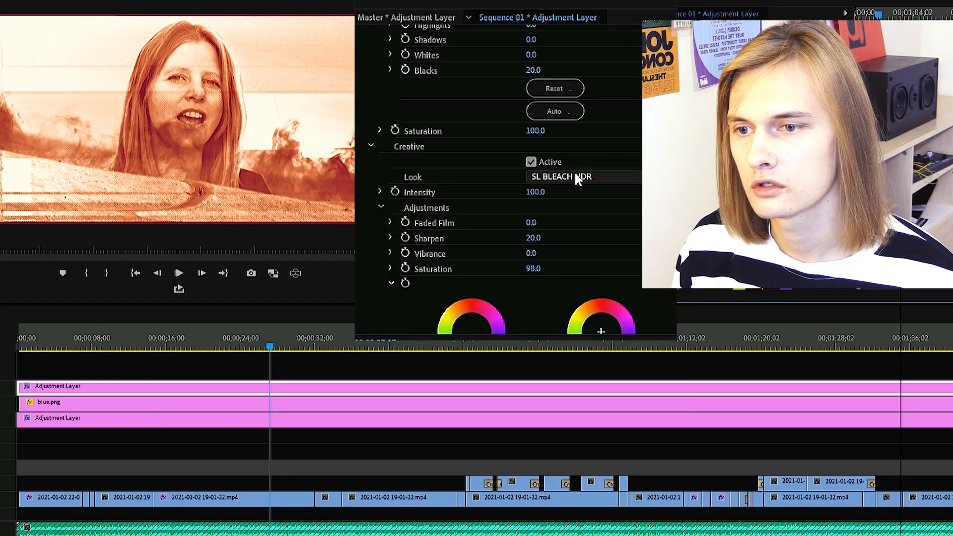
pyautogui.click(575, 174)
pyautogui.click(595, 313)
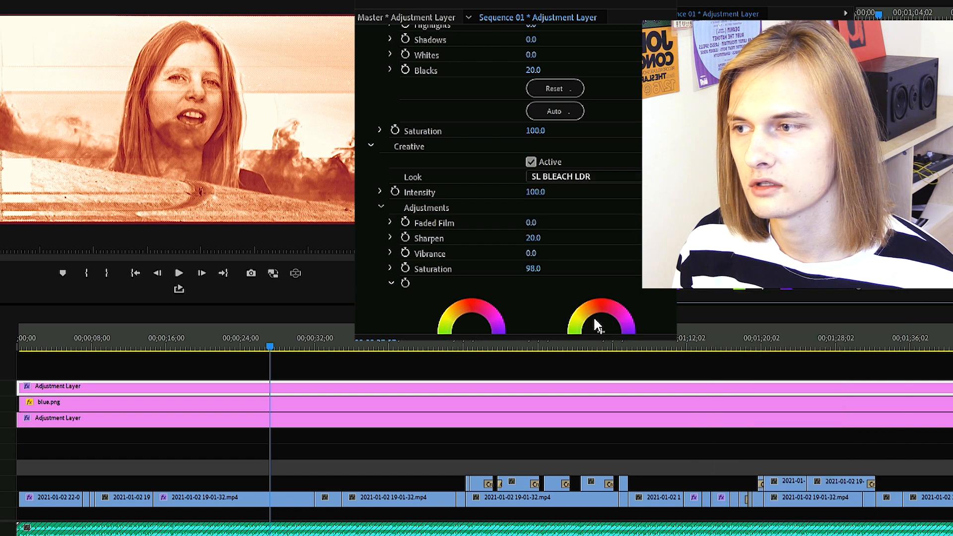
# Step: Compare the SL BLEACH NDR look on the footage at about 00;00;40, and restore SL BLEACH LDR on the V13 layer
pyautogui.moveTo(253, 345); pyautogui.dragTo(395, 344)
pyautogui.click(557, 177)
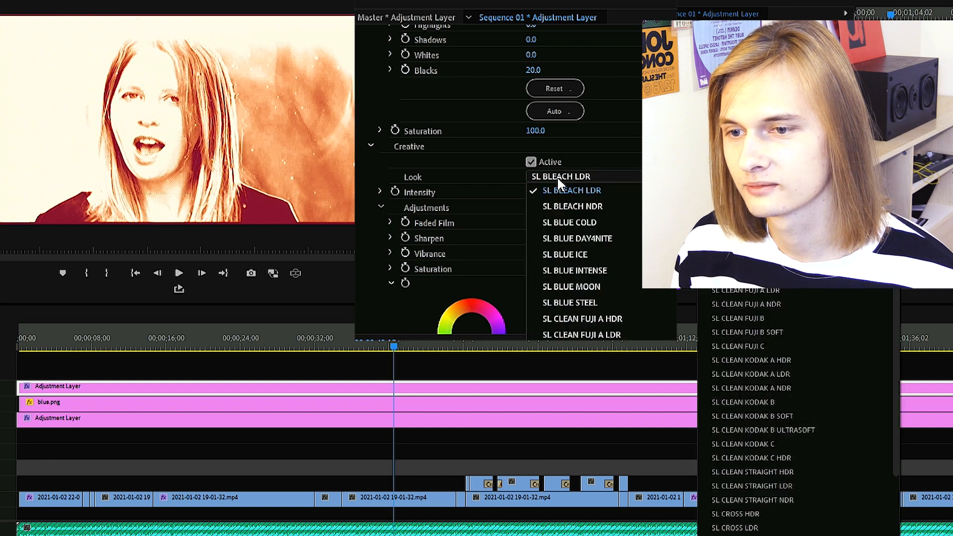
pyautogui.click(576, 208)
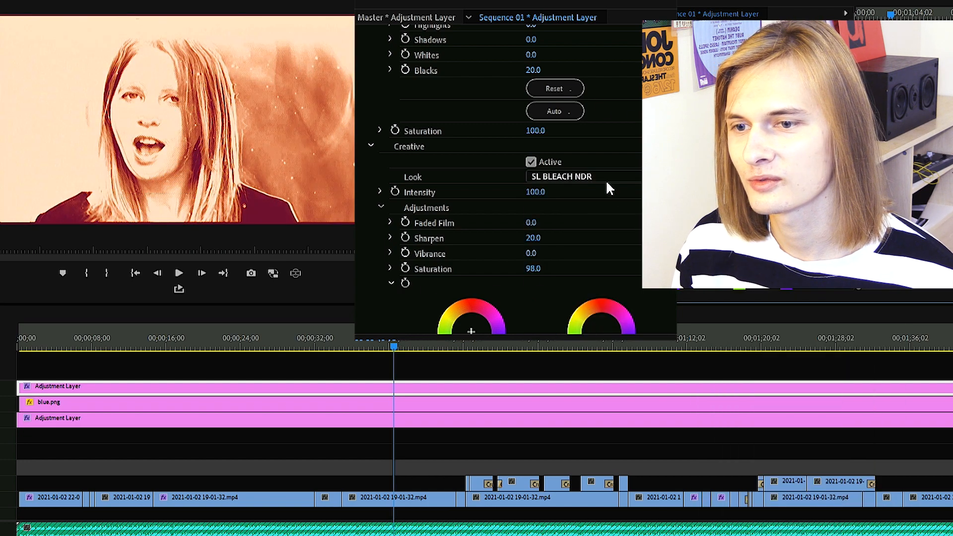
pyautogui.click(606, 179)
pyautogui.scroll(3, 608, 238)
pyautogui.click(604, 324)
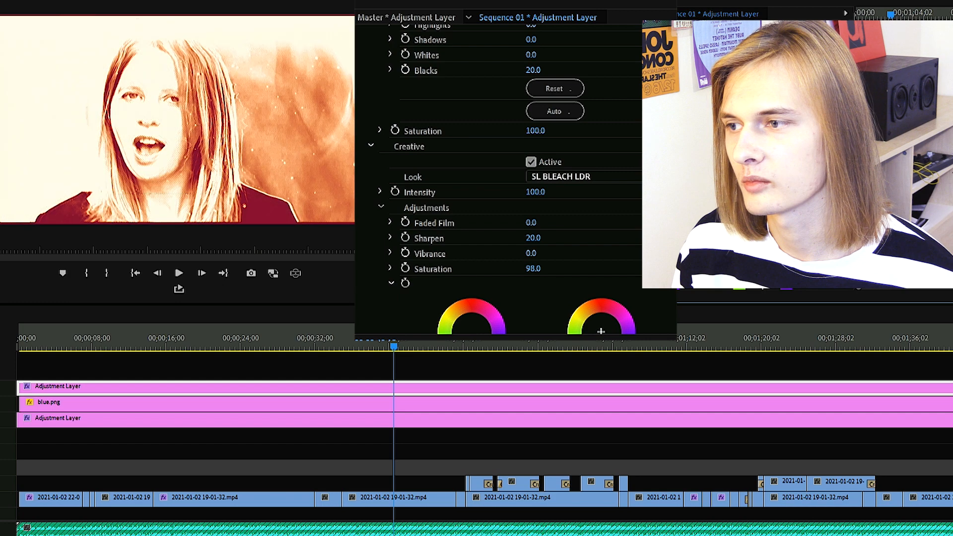
# Step: Preview the graded footage up to 00;01;03;03 and show the whole sequence in the timeline
pyautogui.moveTo(404, 341); pyautogui.dragTo(524, 345)
pyautogui.moveTo(695, 346); pyautogui.dragTo(776, 362)
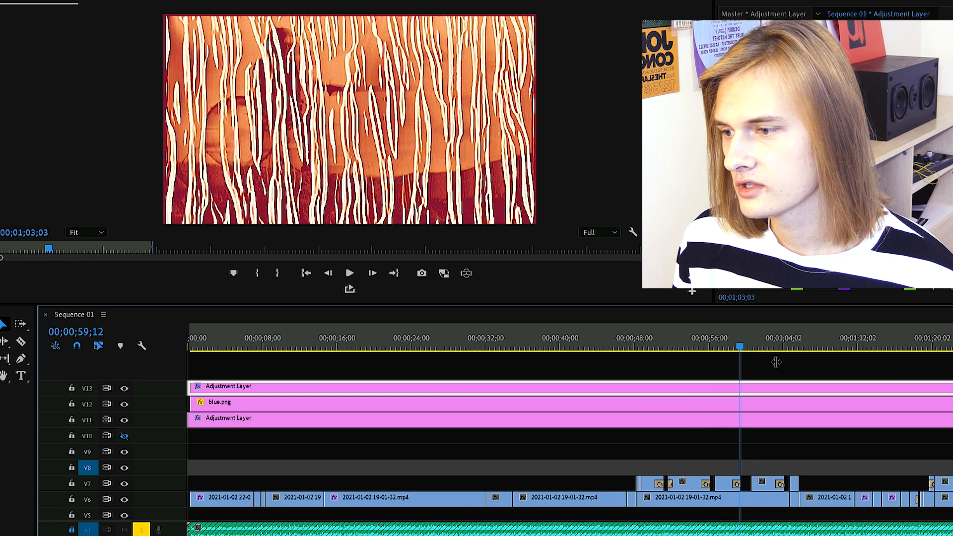
pyautogui.scroll(-8, 570, 437)
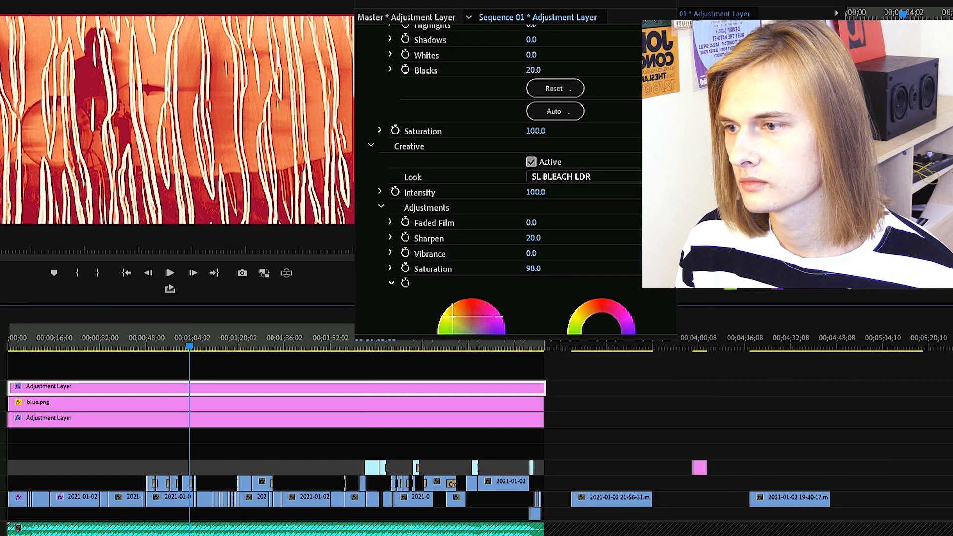
# Step: Try a red Shadow Tint in the V13 layer's Creative adjustments, and set it to cyan-blue at the wheel's edge
pyautogui.click(473, 308)
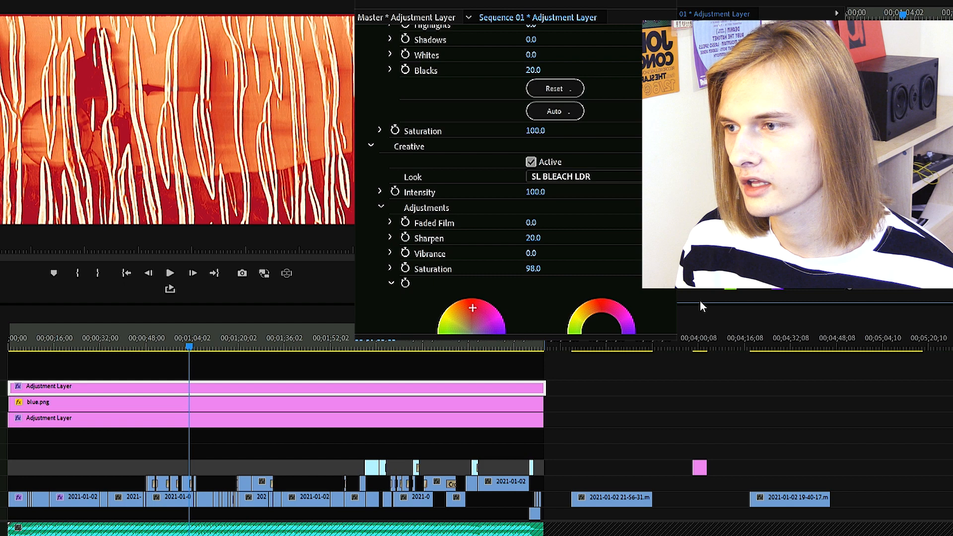
pyautogui.scroll(-3, 544, 292)
pyautogui.click(215, 339)
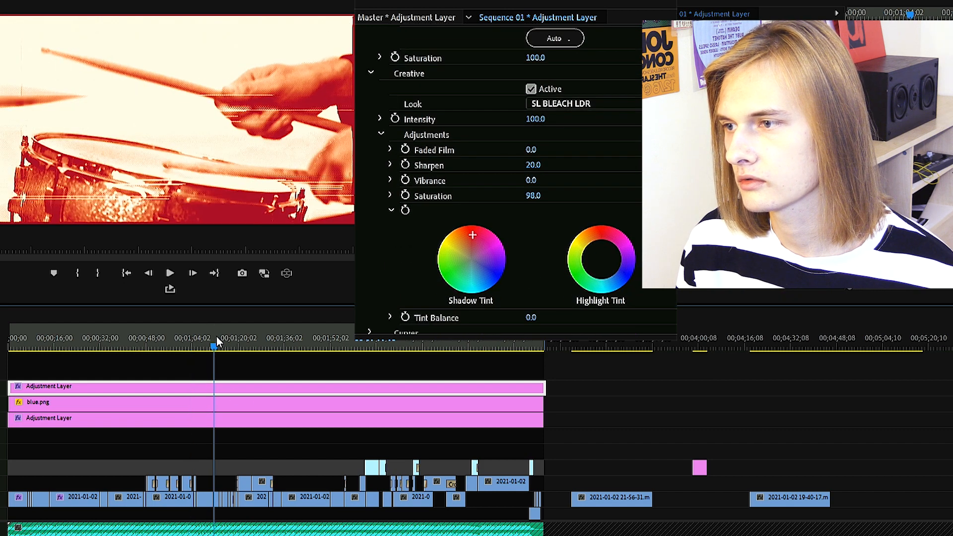
pyautogui.moveTo(220, 336); pyautogui.dragTo(221, 337)
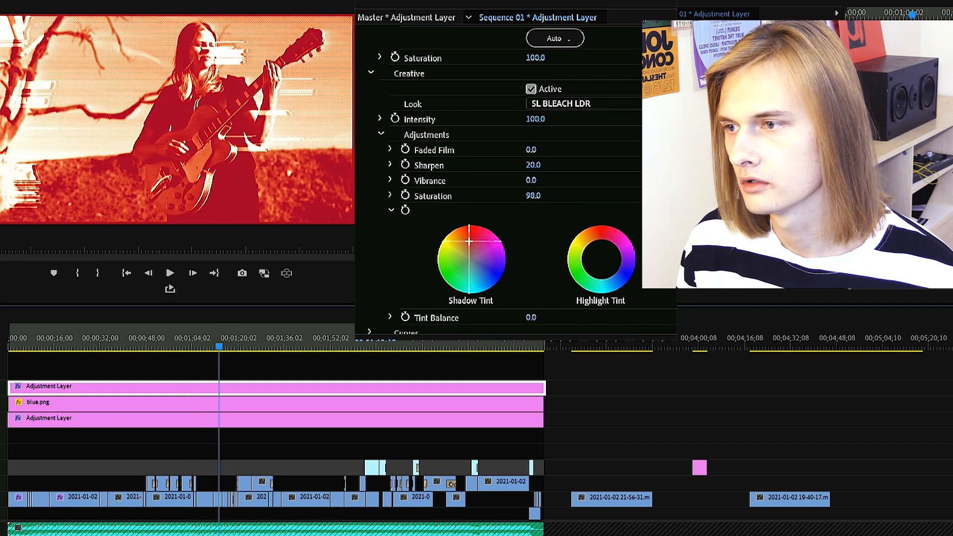
pyautogui.moveTo(469, 241); pyautogui.dragTo(476, 293)
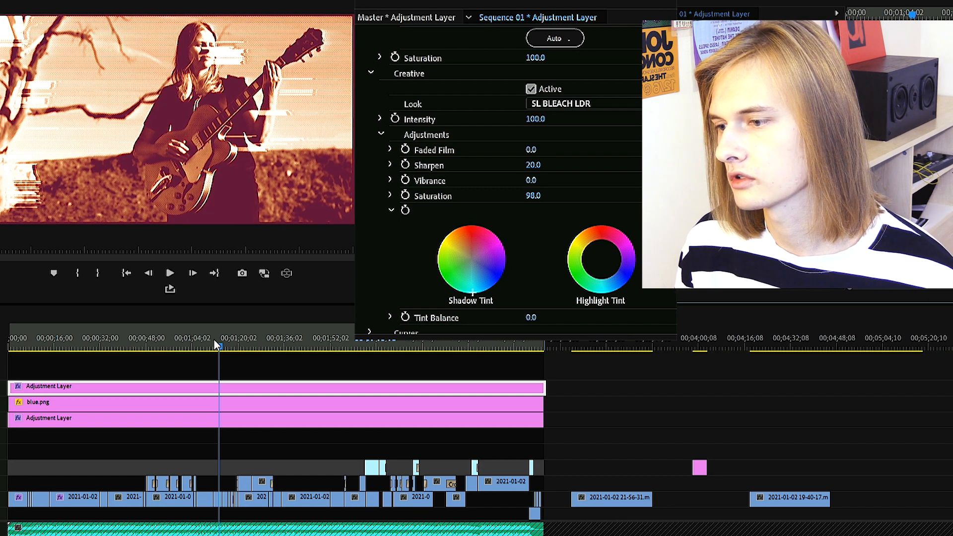
# Step: Preview the tinted footage at 00;01;31;15, 00;01;52;12 and 00;02;06;05
pyautogui.moveTo(210, 341); pyautogui.dragTo(272, 328)
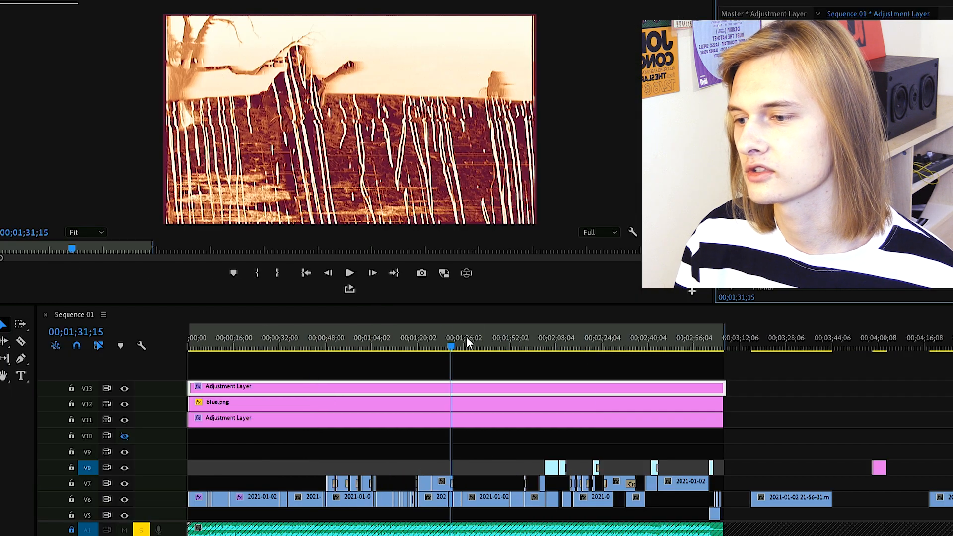
pyautogui.moveTo(287, 337); pyautogui.dragTo(322, 341)
pyautogui.press('space')
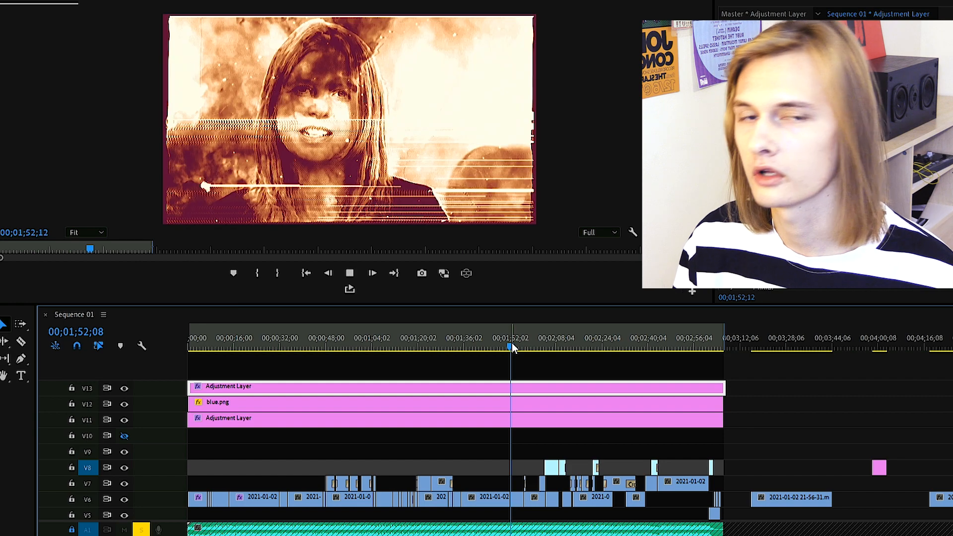
pyautogui.click(550, 345)
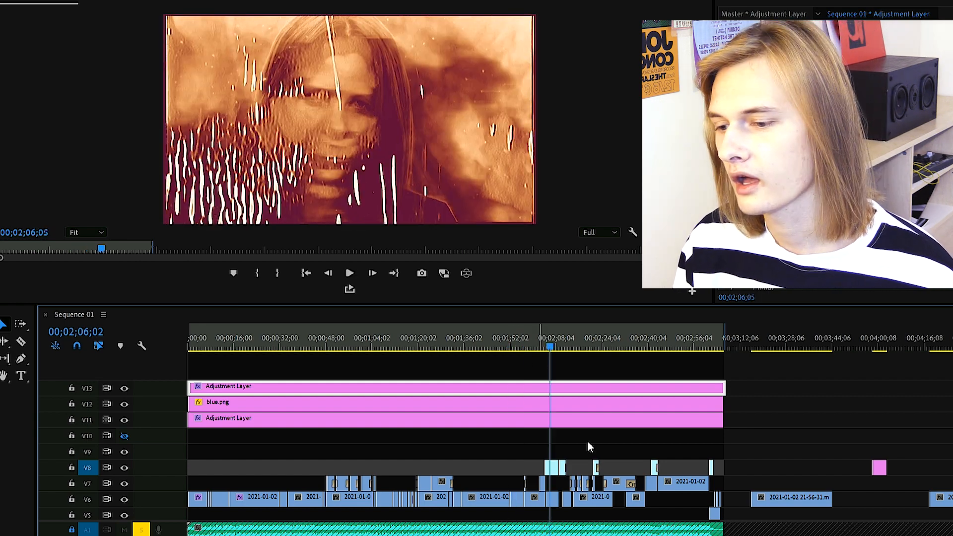
pyautogui.press('=')
pyautogui.press('=')
pyautogui.press('=')
pyautogui.press('=')
pyautogui.press('=')
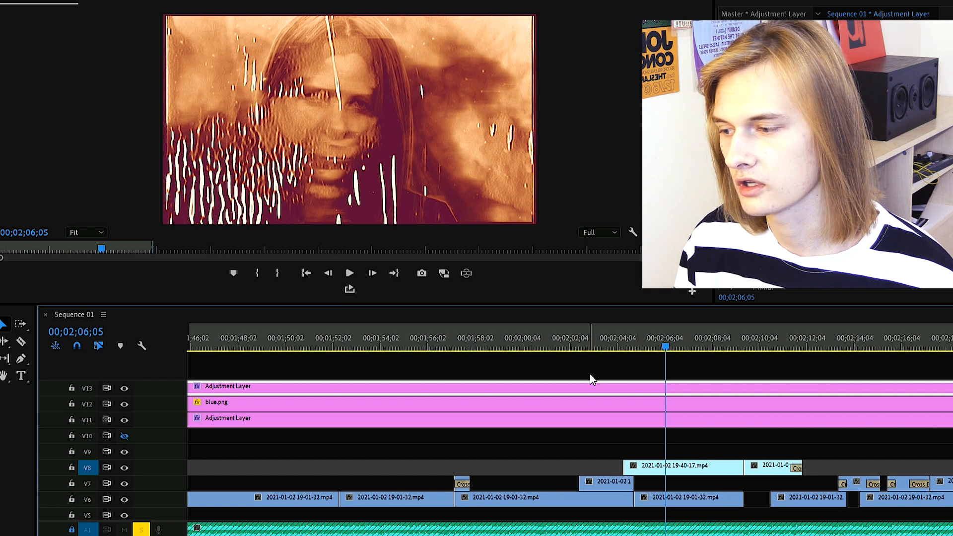
pyautogui.moveTo(606, 338)
pyautogui.mouseDown()
pyautogui.moveTo(565, 348)
pyautogui.moveTo(631, 350)
pyautogui.moveTo(619, 348)
pyautogui.mouseUp()
pyautogui.moveTo(635, 474); pyautogui.dragTo(493, 338)
pyautogui.click(463, 345)
pyautogui.press('space')
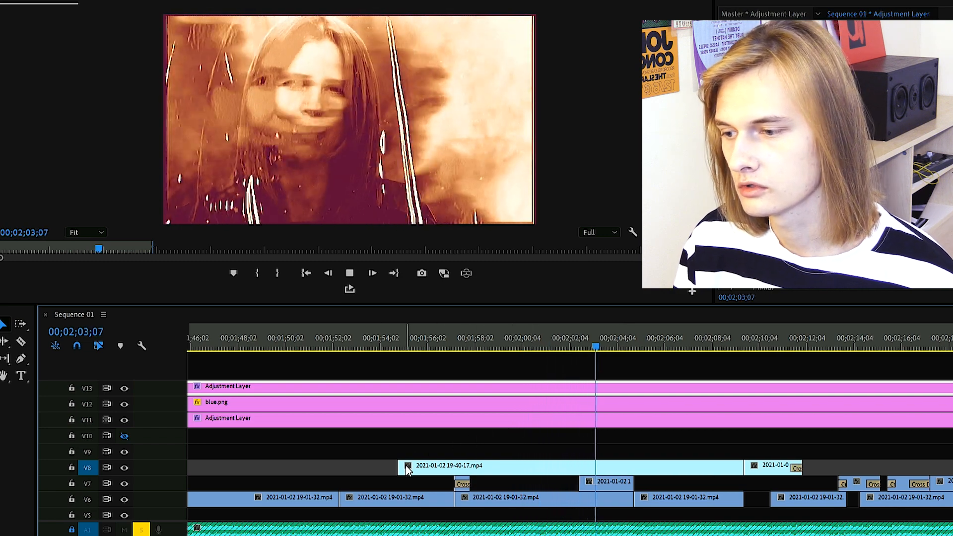
pyautogui.press('space')
pyautogui.hotkey('ctrl', 'z')
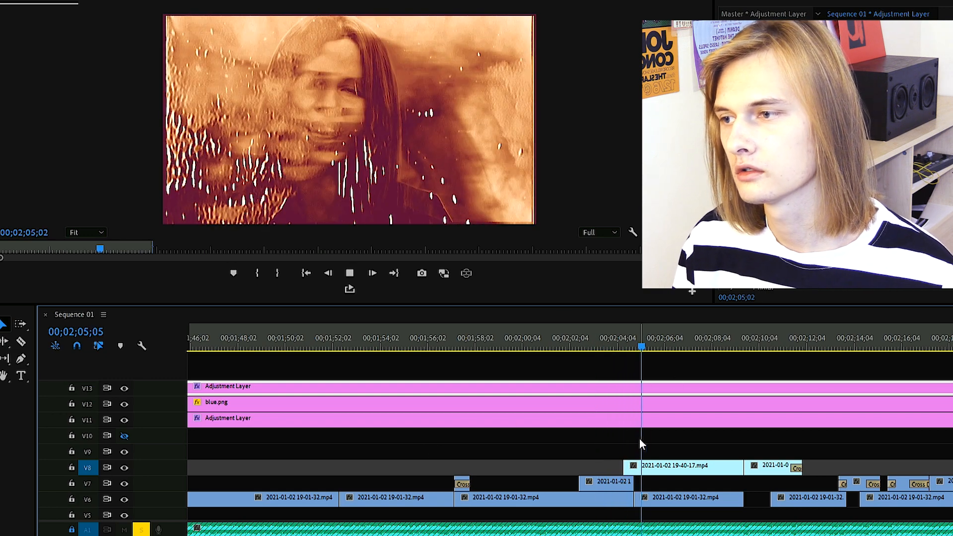
pyautogui.press('space')
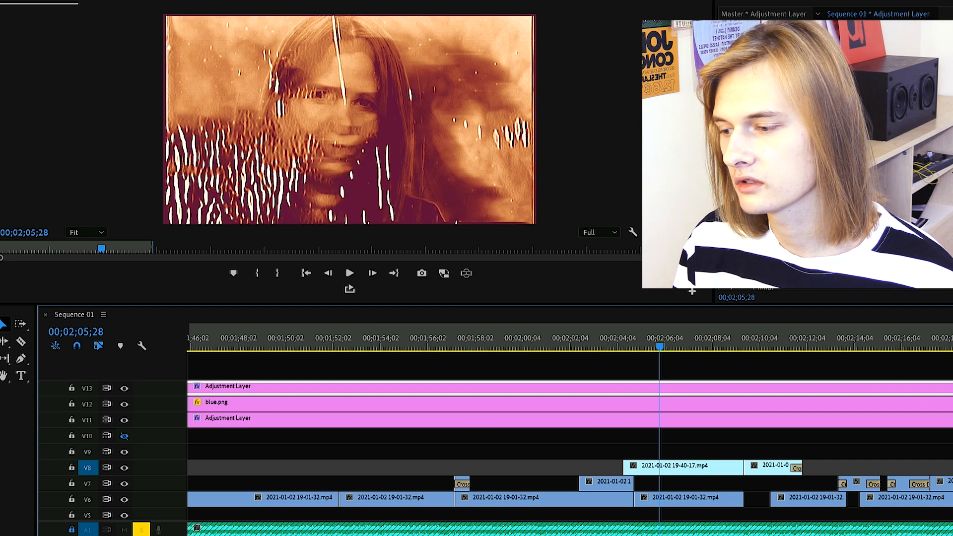
pyautogui.press('-')
pyautogui.press('-')
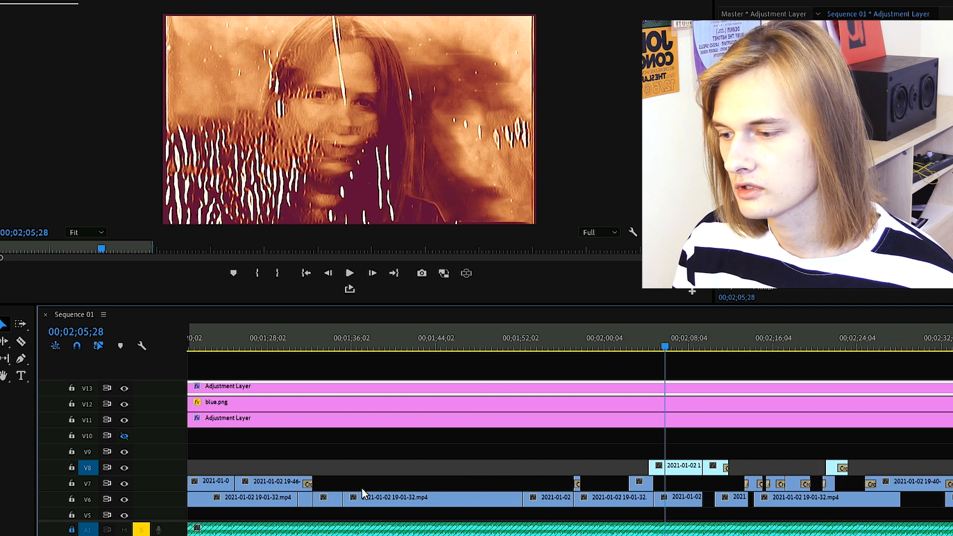
pyautogui.hscroll(-10, 571, 447)
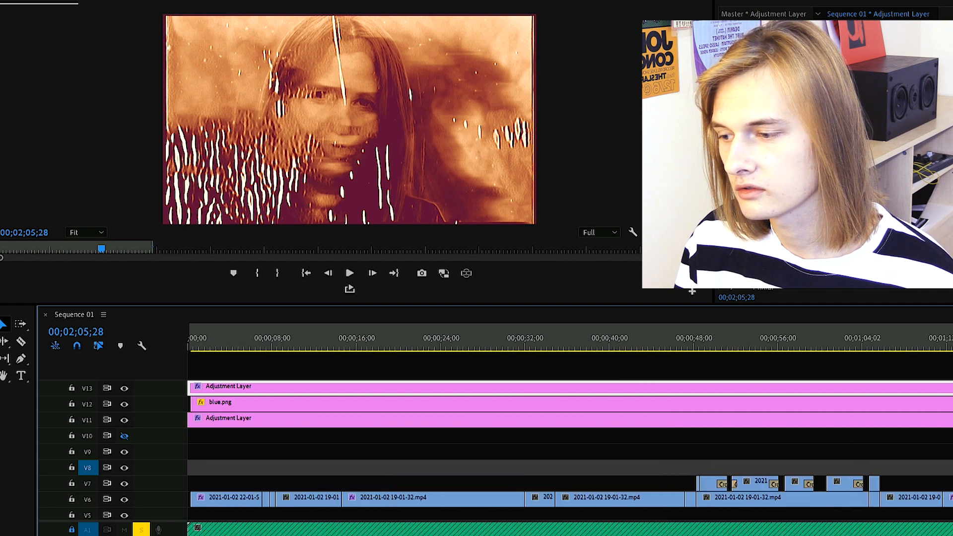
pyautogui.moveTo(383, 344); pyautogui.dragTo(407, 347)
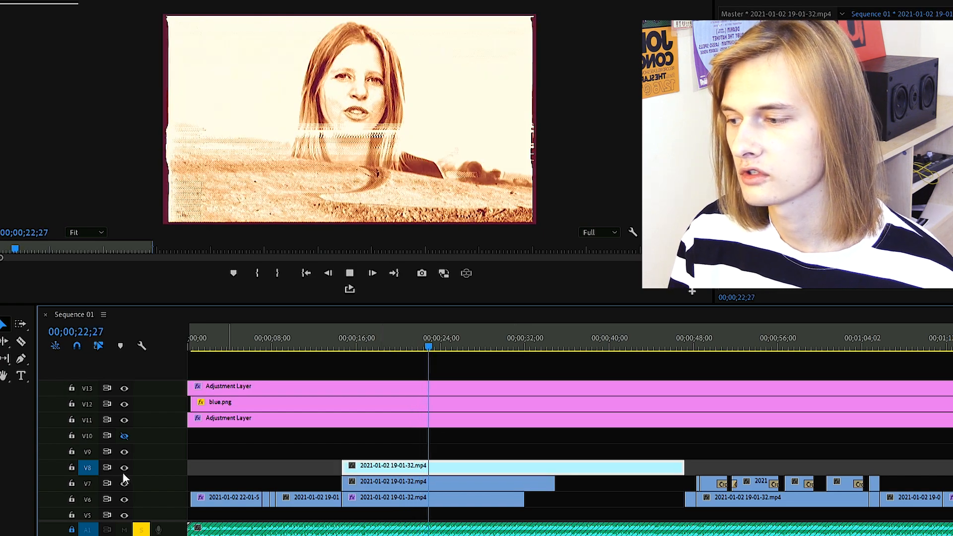
pyautogui.click(125, 483)
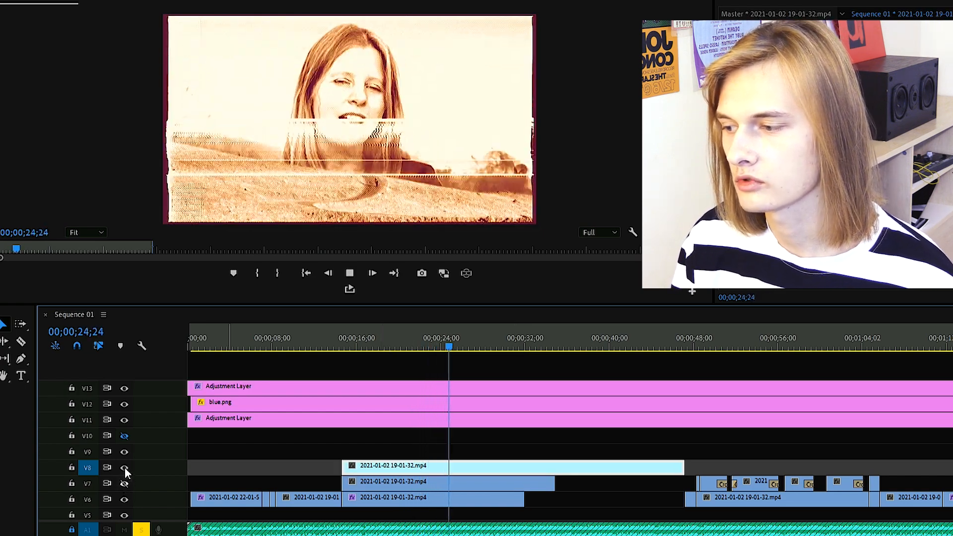
pyautogui.press('space')
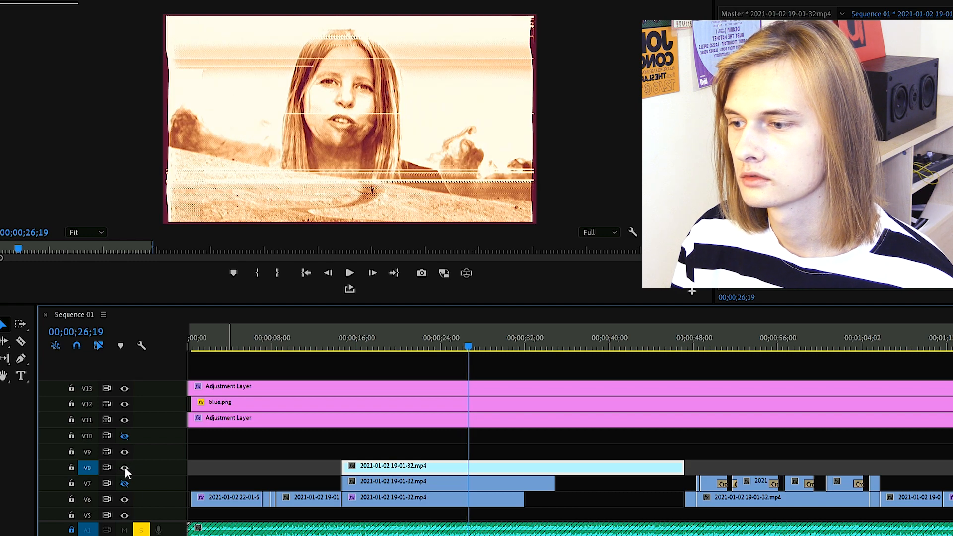
# Step: Compare the footage at 00;00;17;15 with track V8's output off and on, and save the project
pyautogui.click(373, 348)
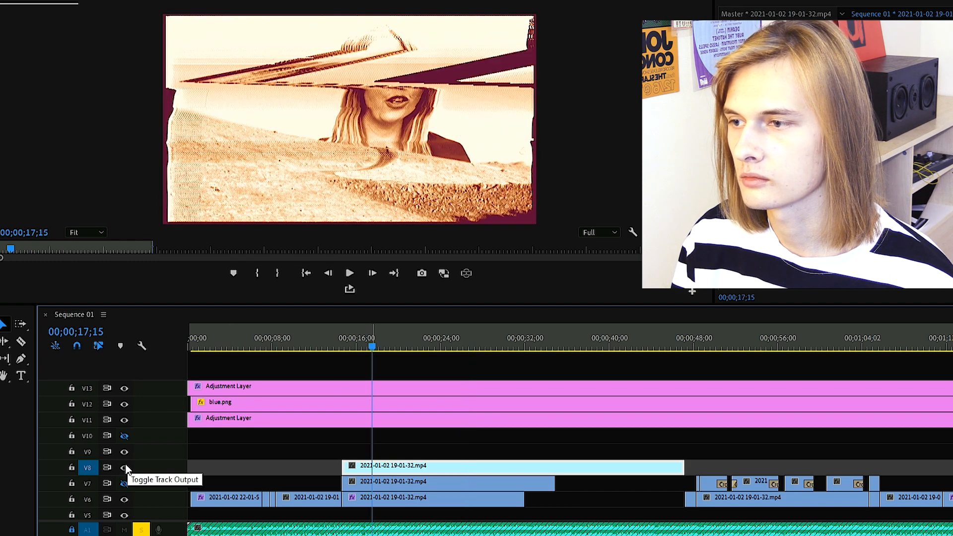
pyautogui.click(125, 468)
pyautogui.click(124, 468)
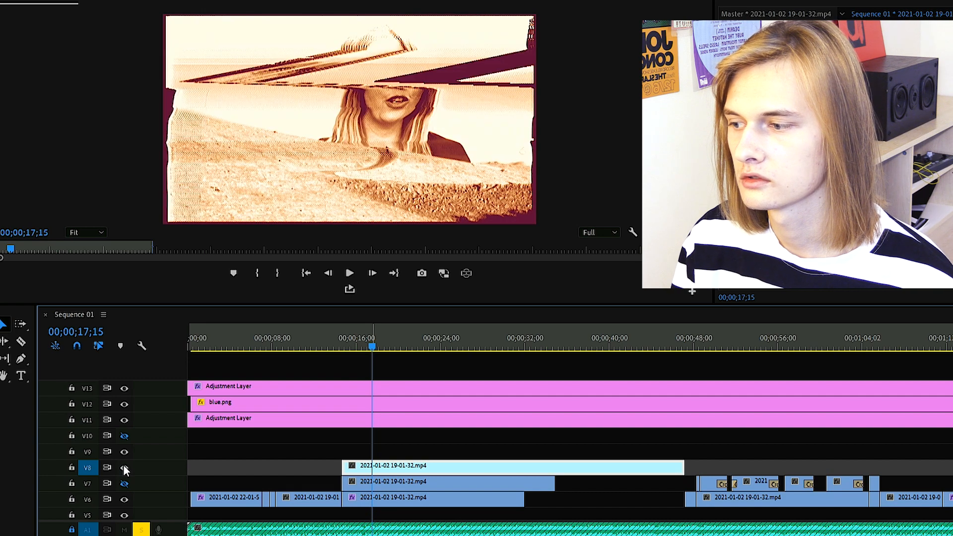
pyautogui.click(124, 468)
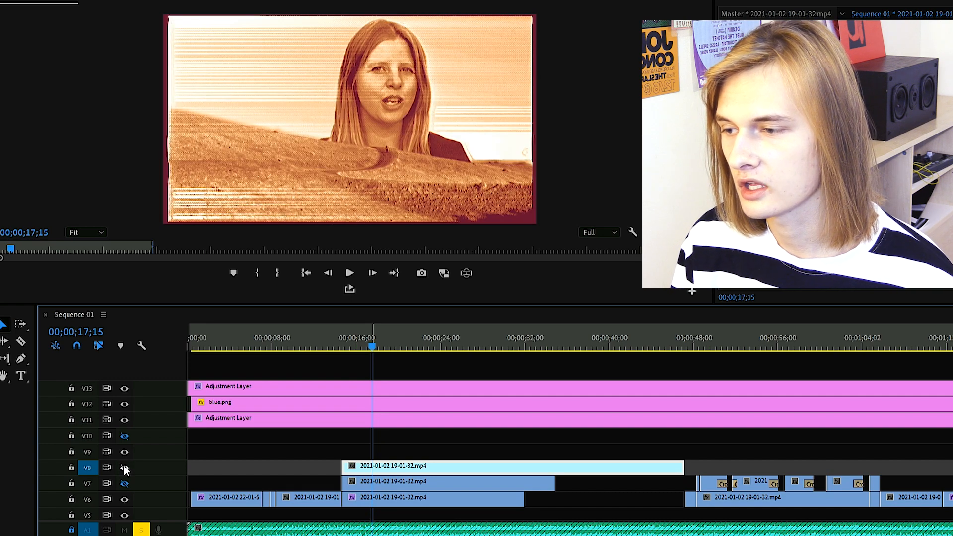
pyautogui.click(125, 468)
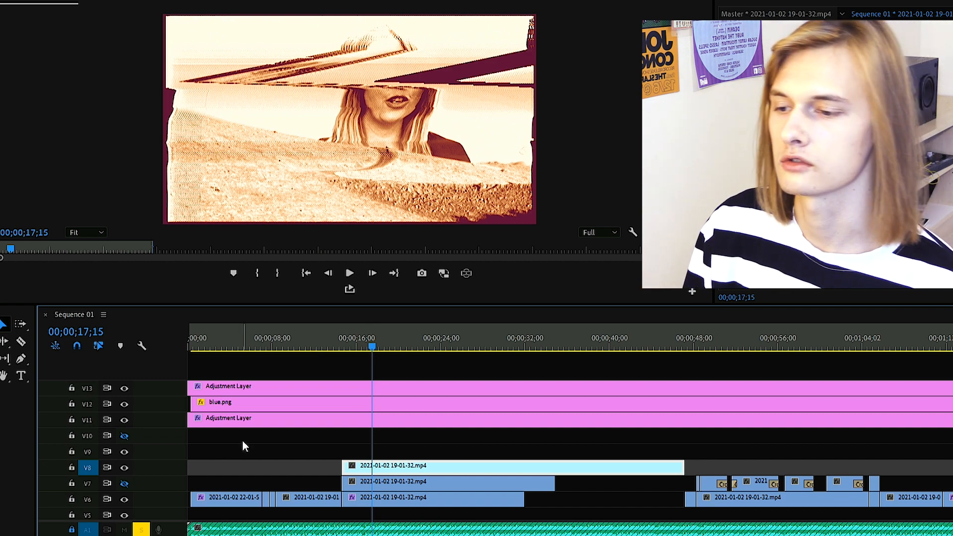
pyautogui.hotkey('ctrl', 's')
# Step: Fit the sequence in the timeline and play from about 00;02;14, comparing the footage with track V7's output on and off
pyautogui.moveTo(779, 339); pyautogui.dragTo(716, 340)
pyautogui.press('\\')
pyautogui.press('space')
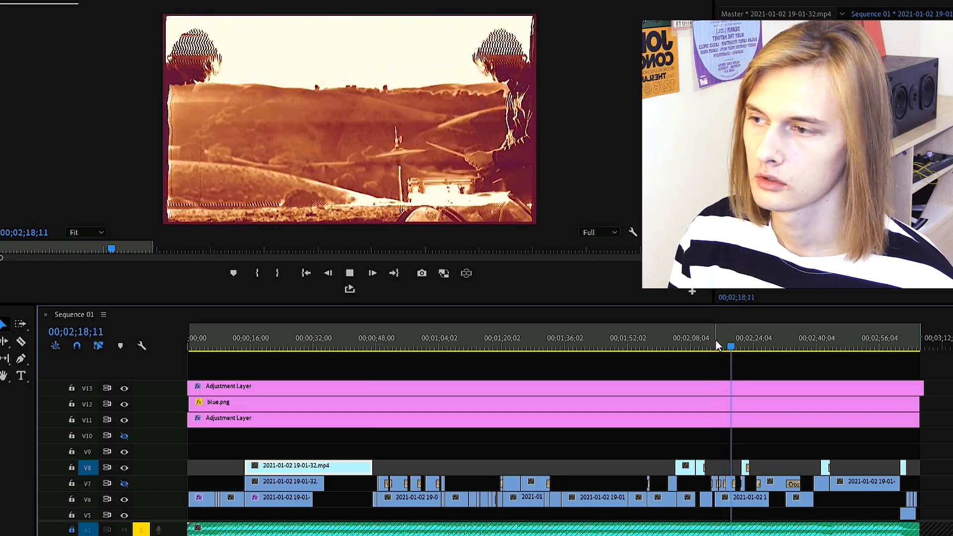
pyautogui.press('space')
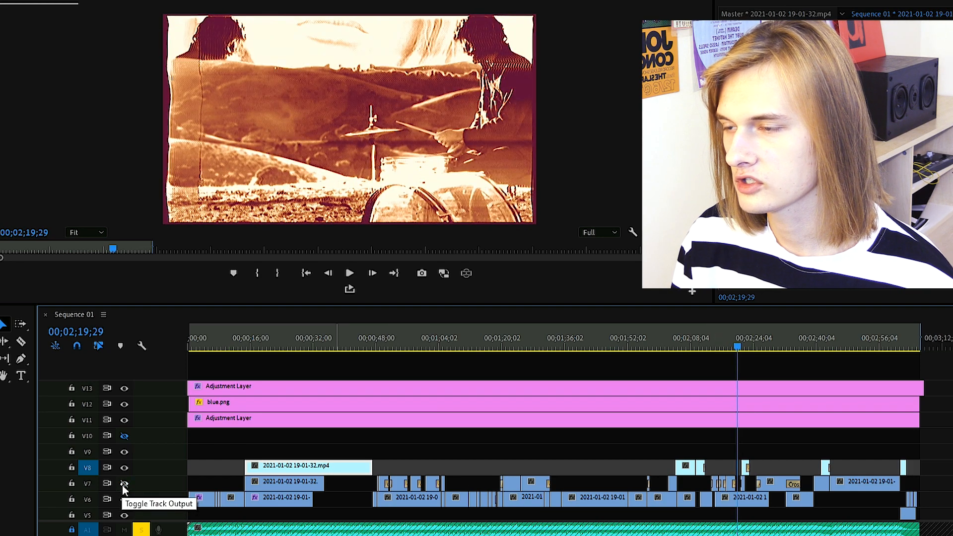
pyautogui.click(717, 341)
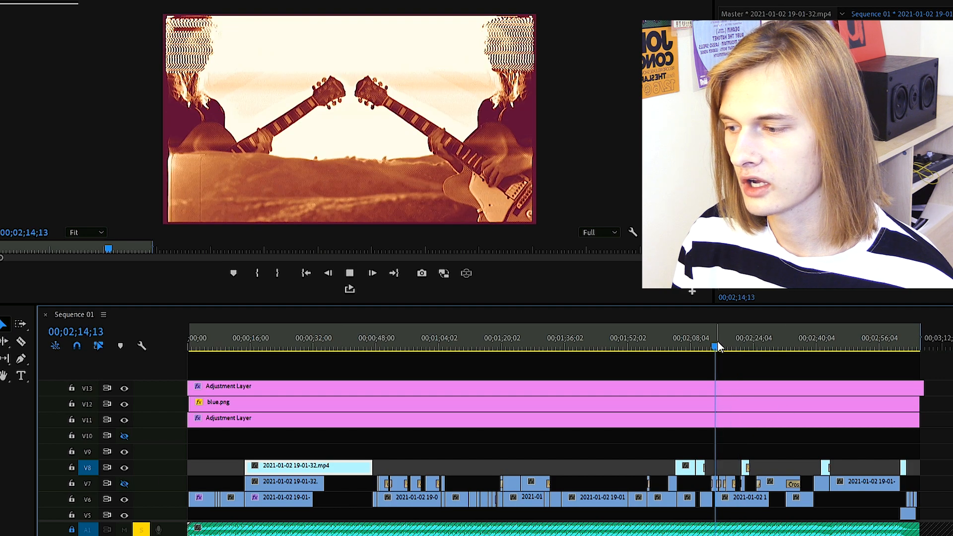
pyautogui.press('space')
pyautogui.click(124, 482)
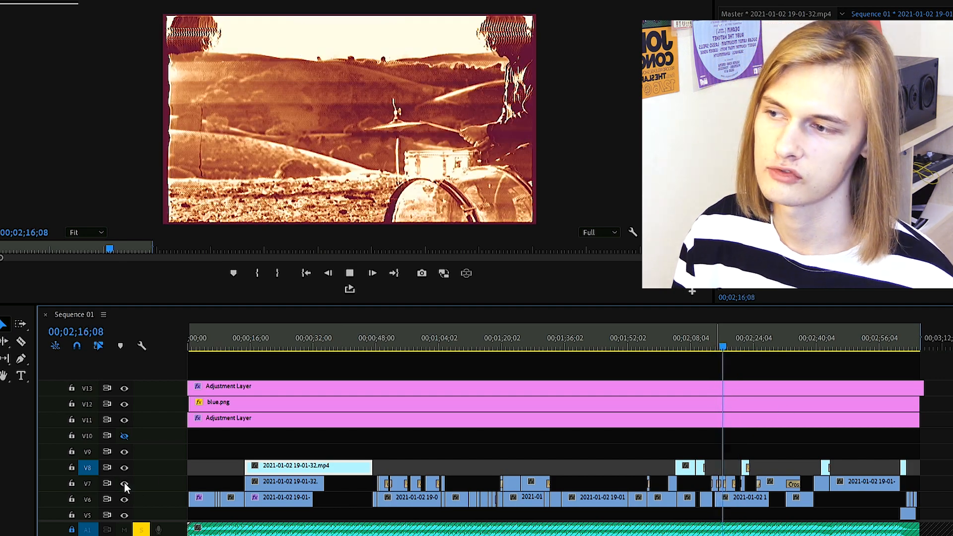
pyautogui.click(124, 482)
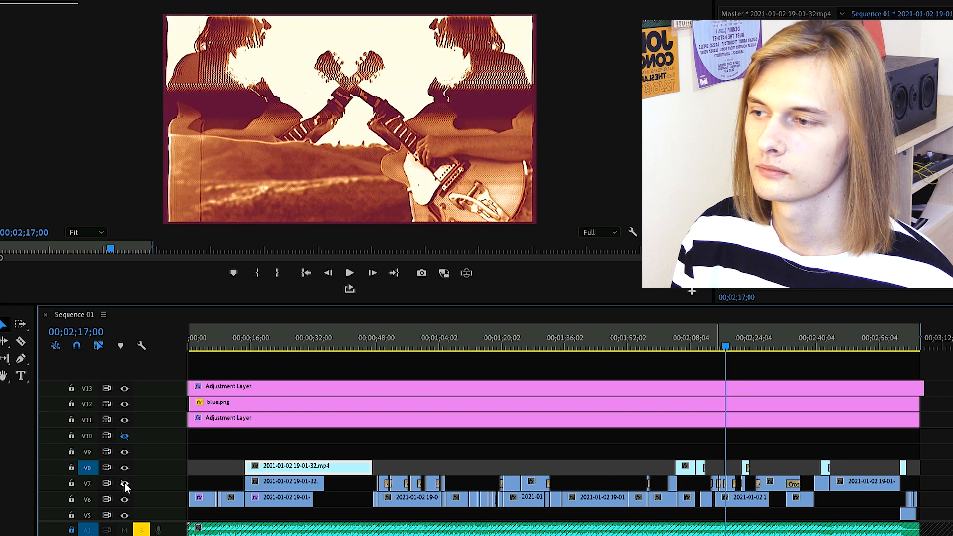
# Step: Compare the footage at 00;02;18;00 with track V7's output off and on, and play on to about 00;02;24
pyautogui.moveTo(725, 346); pyautogui.dragTo(729, 348)
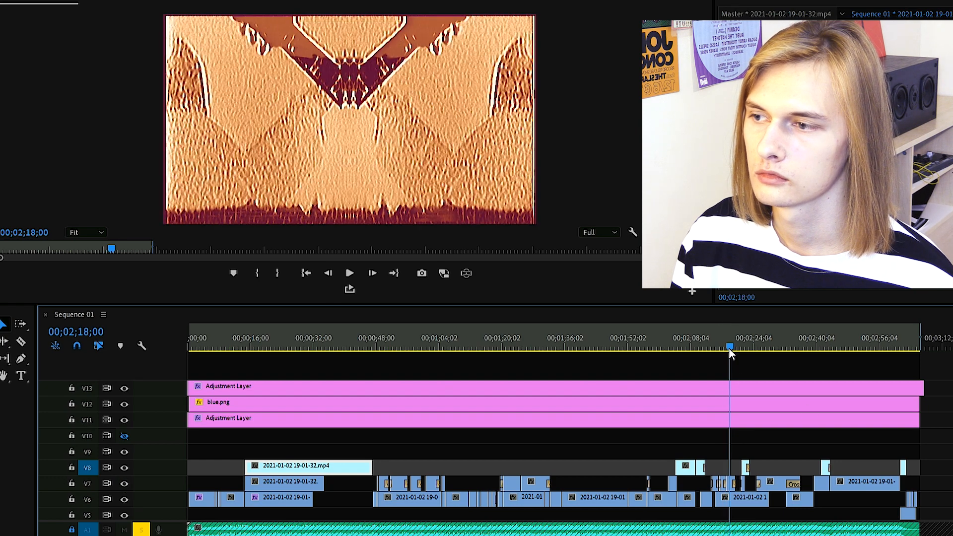
pyautogui.click(124, 484)
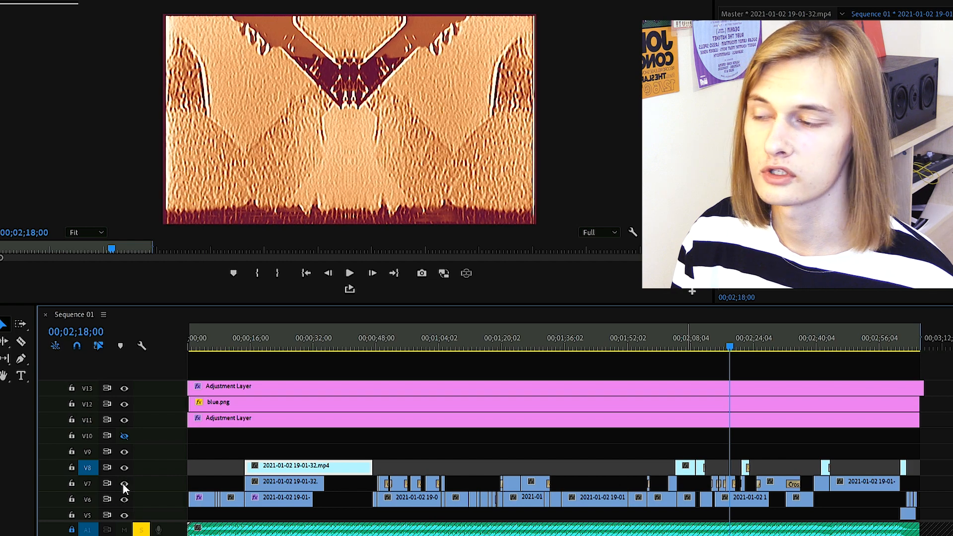
pyautogui.click(124, 484)
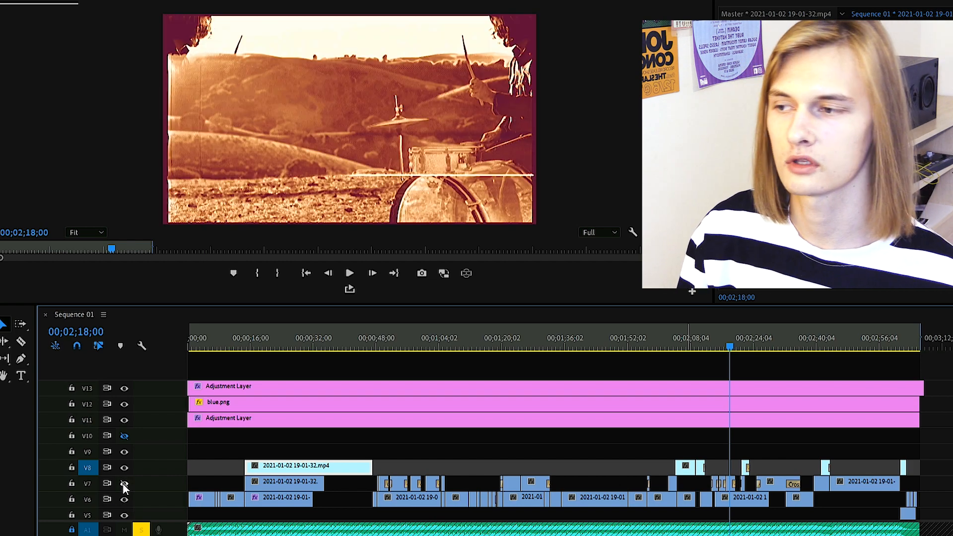
pyautogui.click(124, 484)
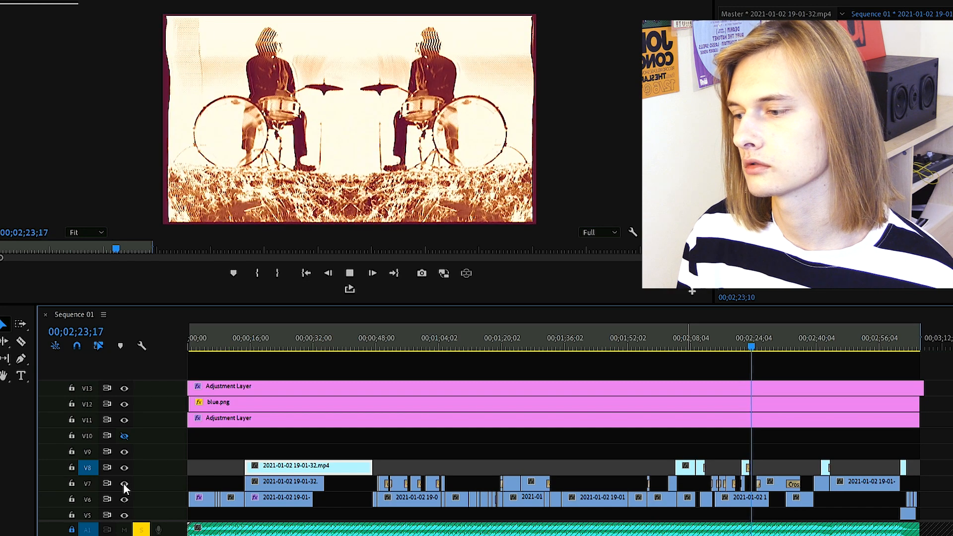
pyautogui.press('space')
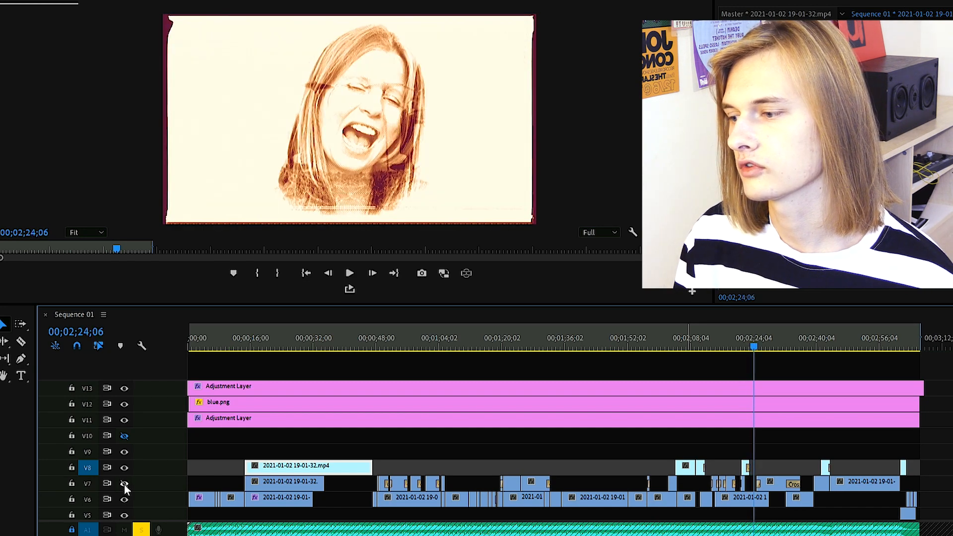
pyautogui.press('space')
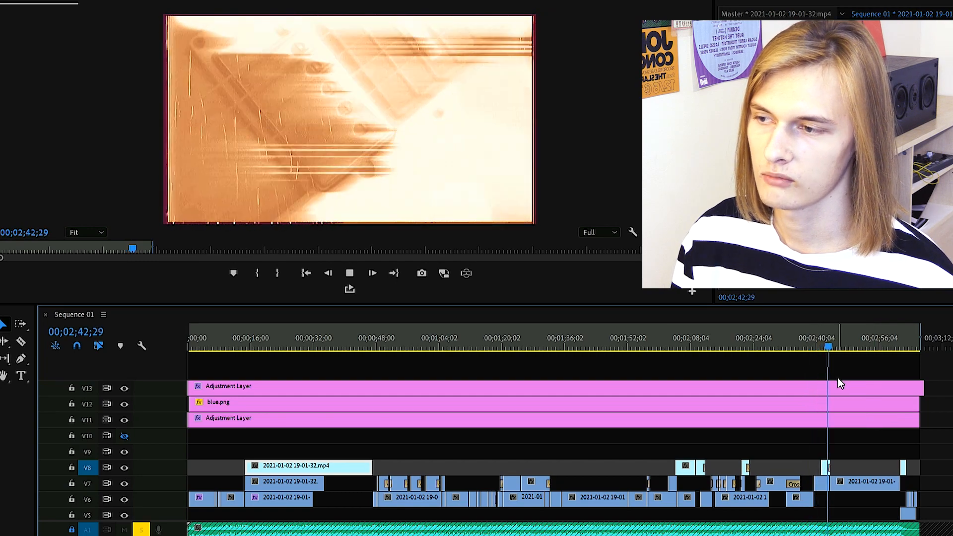
# Step: Play from 00;02;41;18 with track V8's output off, and replay the same passage with it on
pyautogui.moveTo(833, 345); pyautogui.dragTo(823, 346)
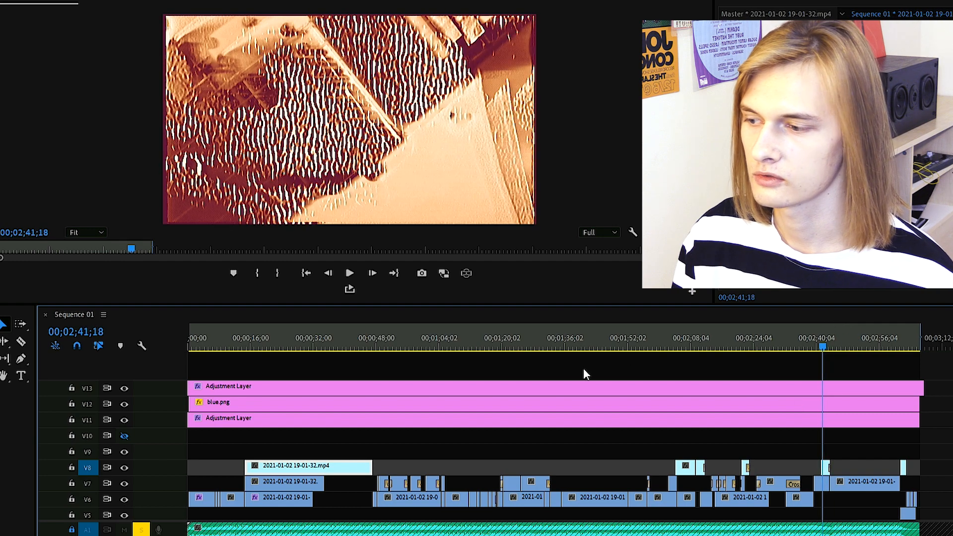
pyautogui.click(124, 467)
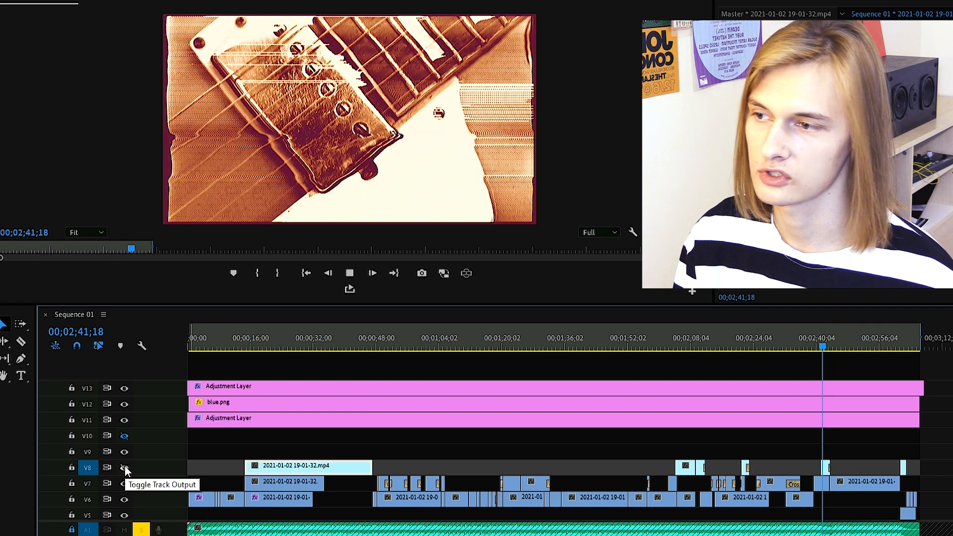
pyautogui.press('space')
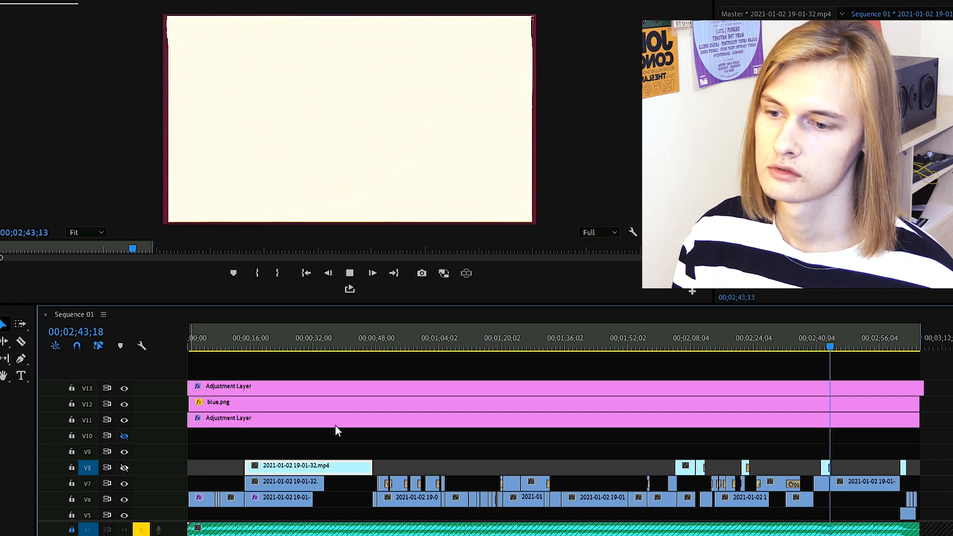
pyautogui.moveTo(832, 341); pyautogui.dragTo(824, 341)
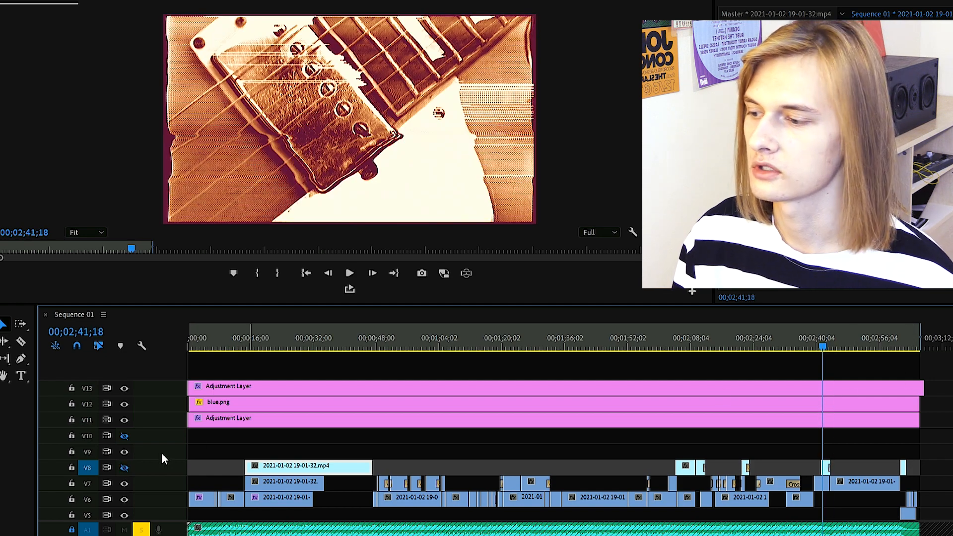
pyautogui.click(124, 468)
pyautogui.press('space')
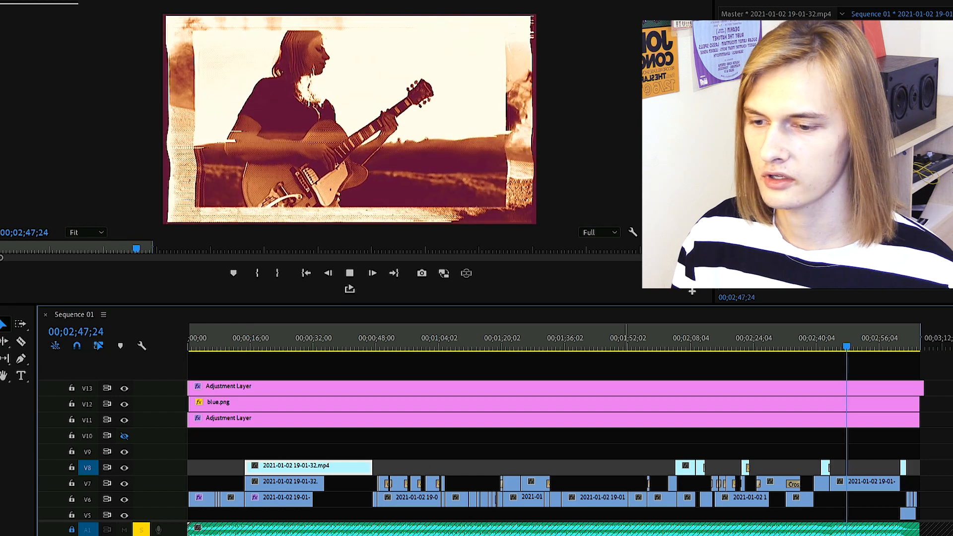
# Step: Try extending the start of the last V8 clip back to about 00;02;45, play the overlap, and trim the start forward again
pyautogui.click(904, 470)
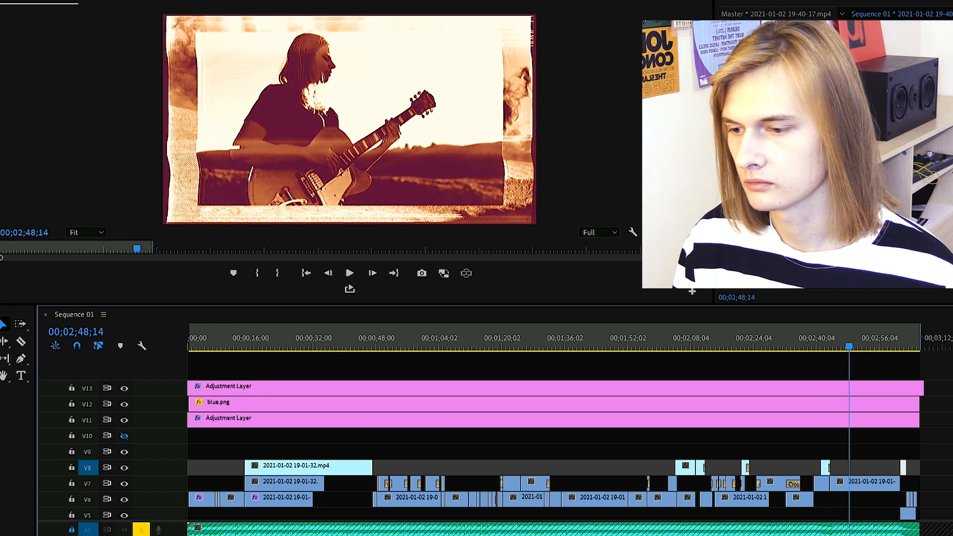
pyautogui.press('=')
pyautogui.press('=')
pyautogui.moveTo(890, 470); pyautogui.dragTo(616, 472)
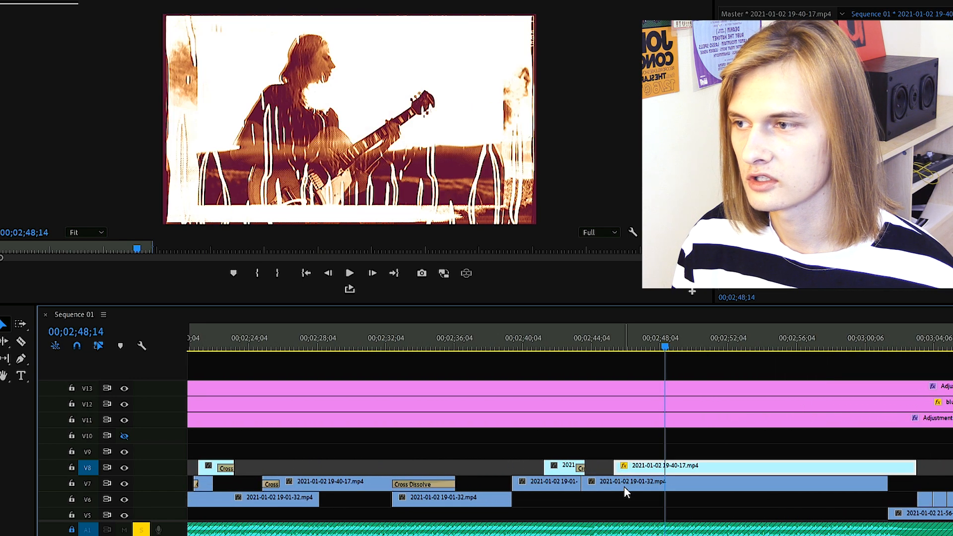
pyautogui.press('space')
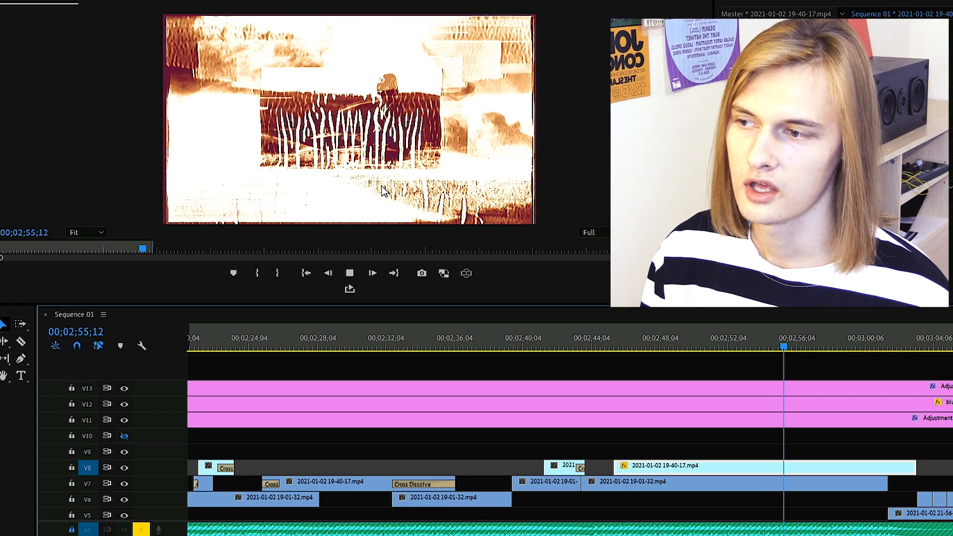
pyautogui.press('space')
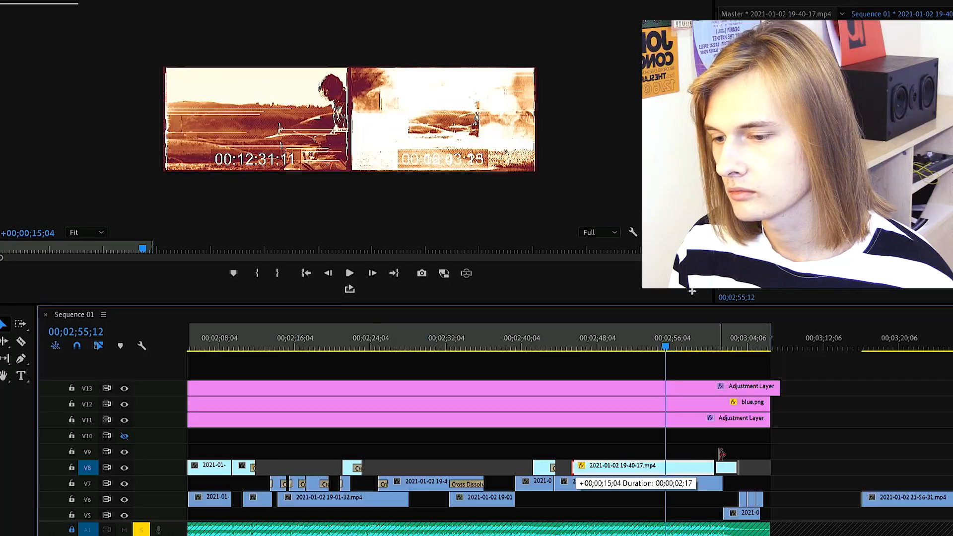
pyautogui.moveTo(722, 454); pyautogui.dragTo(721, 460)
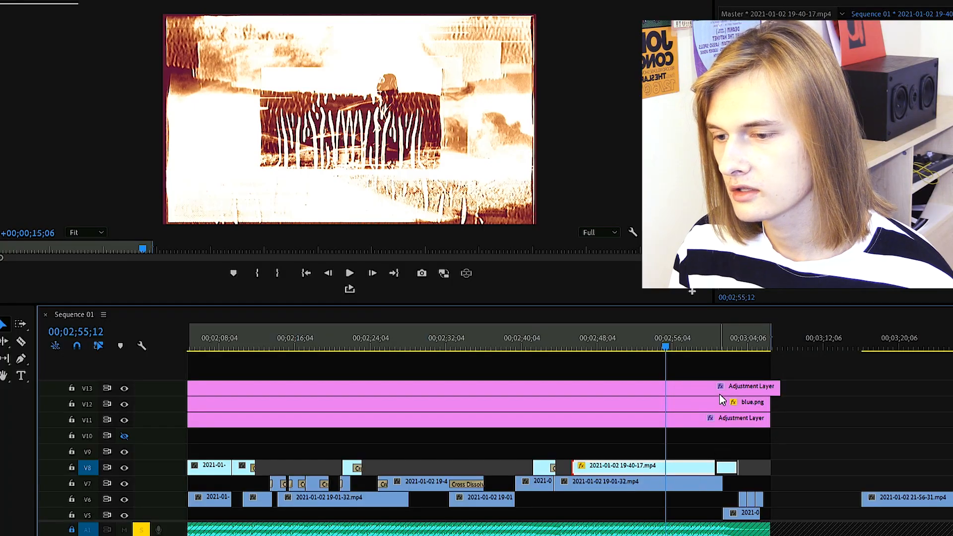
# Step: Play the closing title from 00;03;01;06 and inspect its layered clips near the sequence end, toggling track V5's output
pyautogui.moveTo(716, 341)
pyautogui.mouseDown()
pyautogui.moveTo(731, 350)
pyautogui.moveTo(722, 344)
pyautogui.mouseUp()
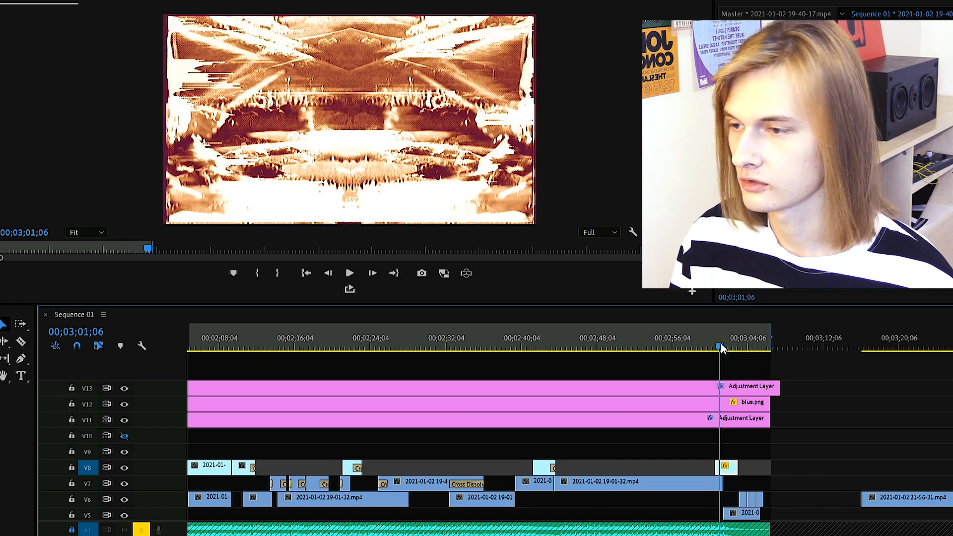
pyautogui.press('space')
pyautogui.press('space')
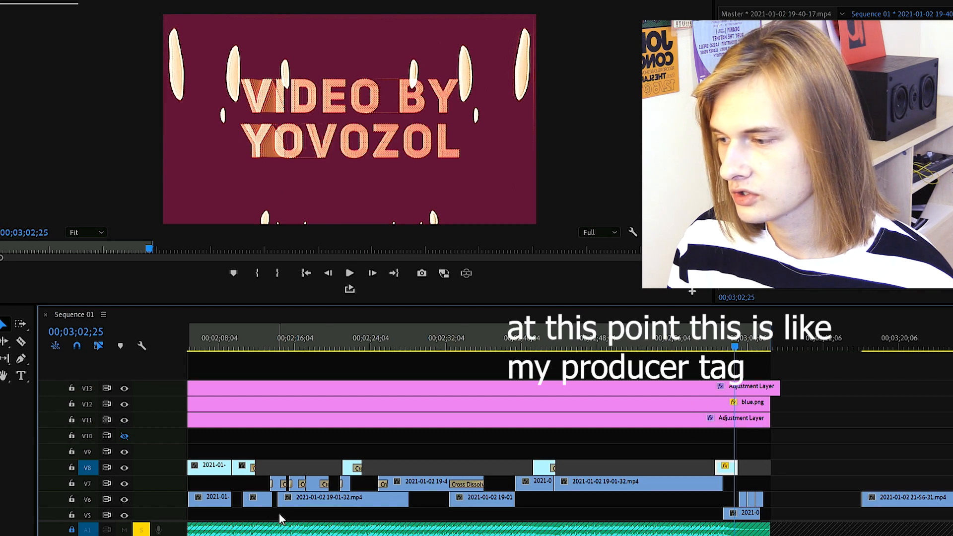
pyautogui.press('=')
pyautogui.press('=')
pyautogui.press('=')
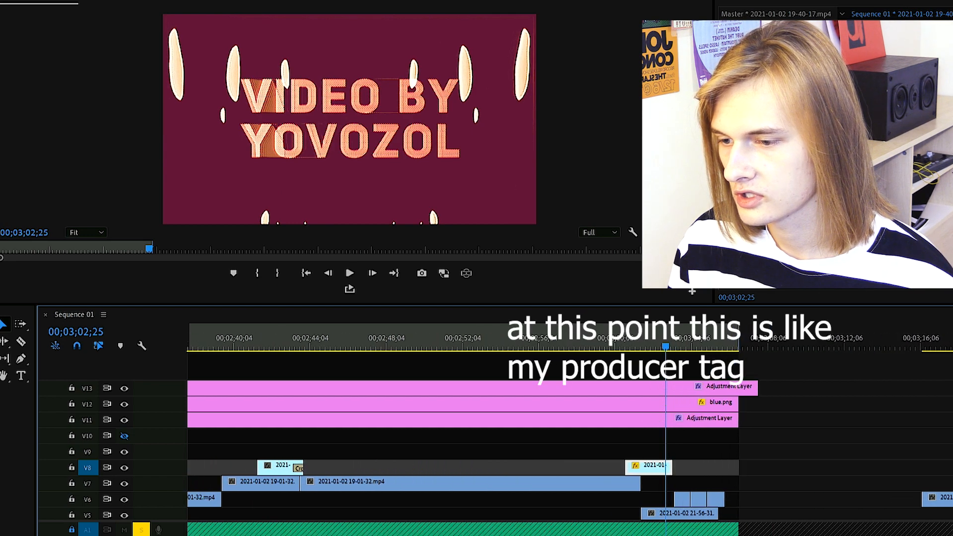
pyautogui.scroll(-3, 222, 447)
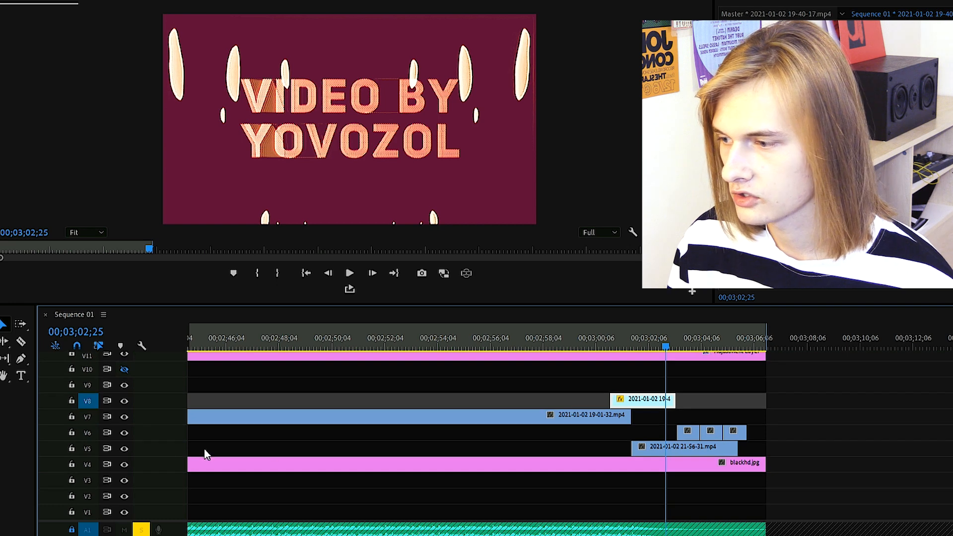
pyautogui.click(123, 449)
pyautogui.click(654, 340)
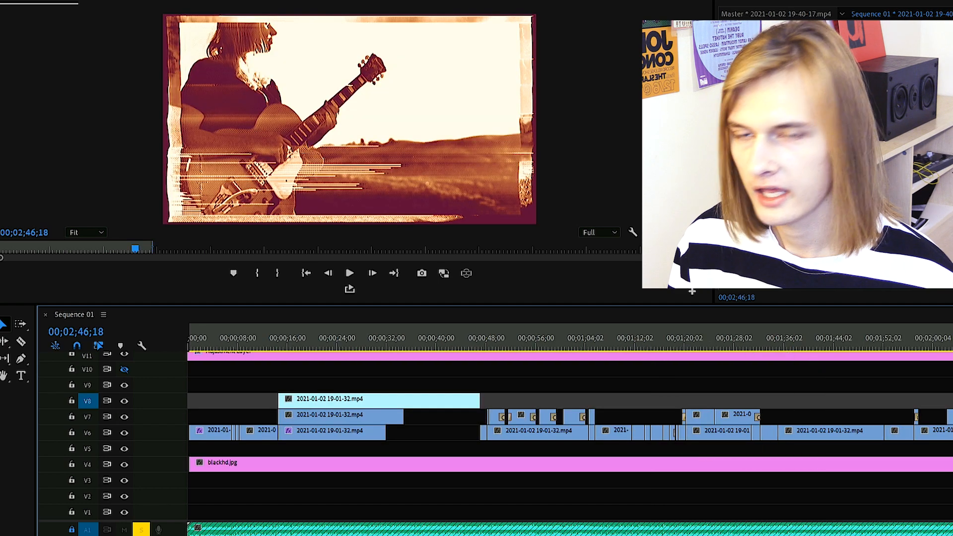
# Step: Park the playhead at 00;02;15;23 and nest all stacked clips of the music video, from blackhd.jpg up to the adjustment layers, under the default name
pyautogui.moveTo(356, 535); pyautogui.dragTo(623, 535)
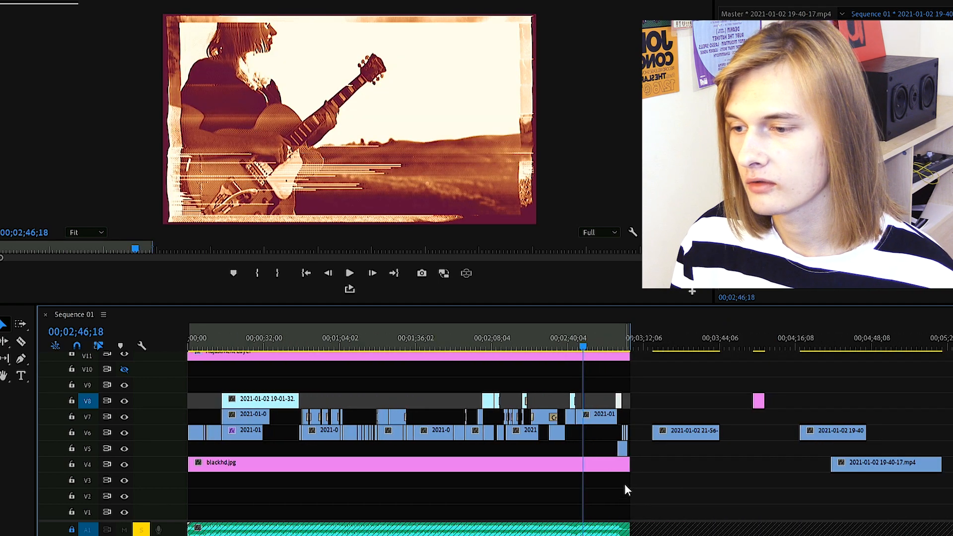
pyautogui.click(511, 341)
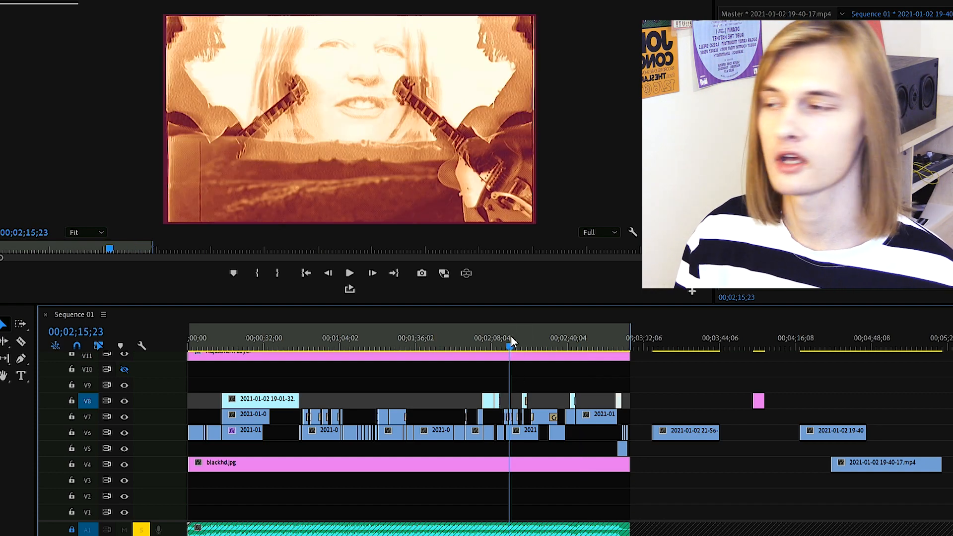
pyautogui.click(10, 1)
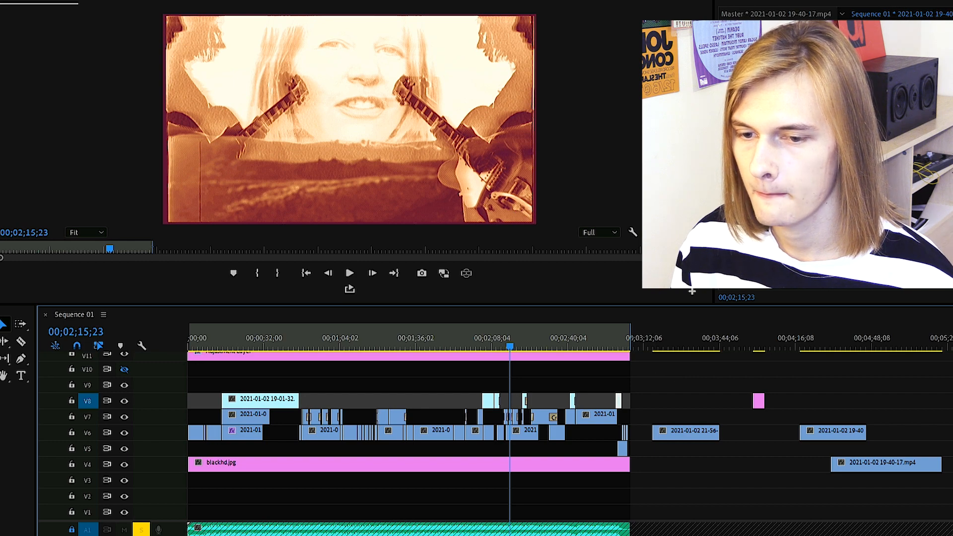
pyautogui.scroll(2, 408, 437)
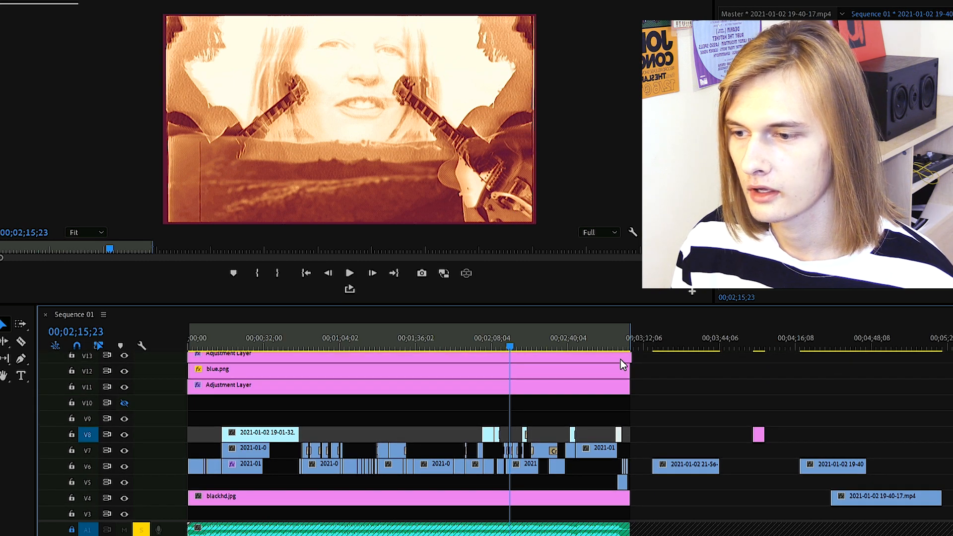
pyautogui.moveTo(652, 362); pyautogui.dragTo(157, 508)
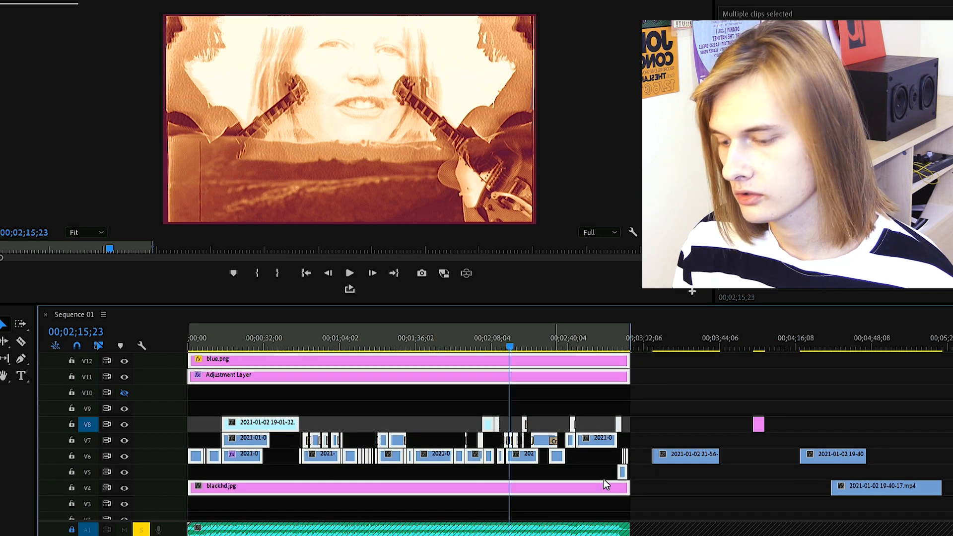
pyautogui.rightClick(506, 376)
pyautogui.click(542, 285)
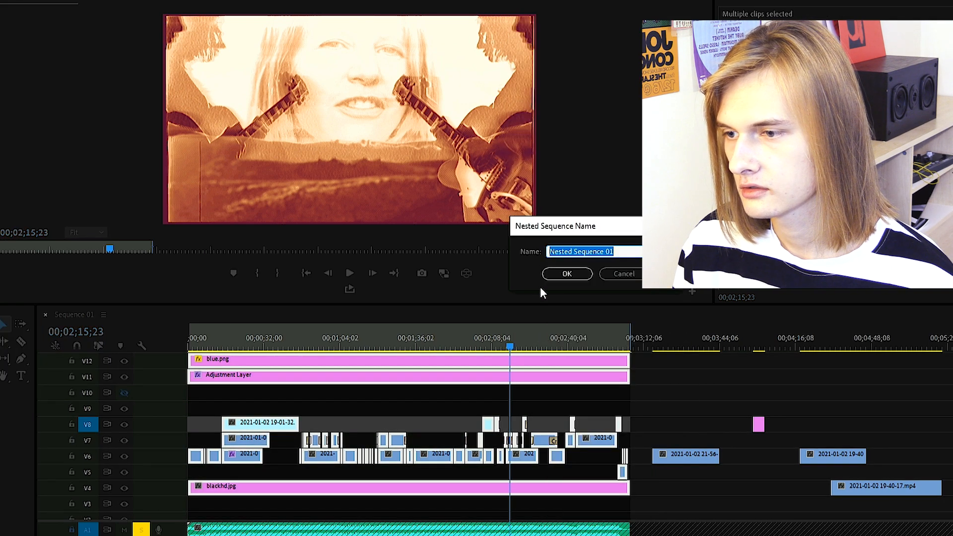
pyautogui.click(567, 273)
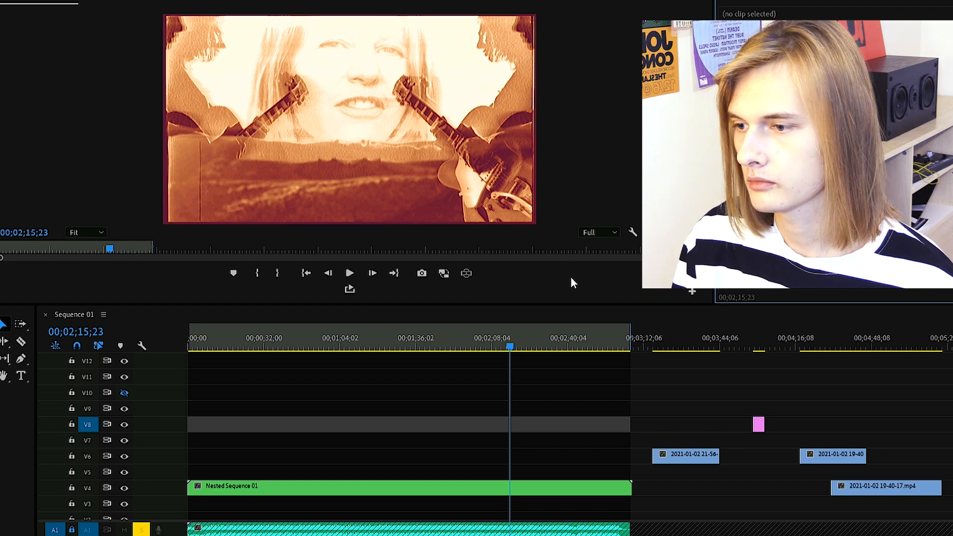
# Step: Create a new sequence in Custom editing mode with a 2560 by 1440 frame size
pyautogui.hotkey('ctrl', 'n')
pyautogui.click(467, 50)
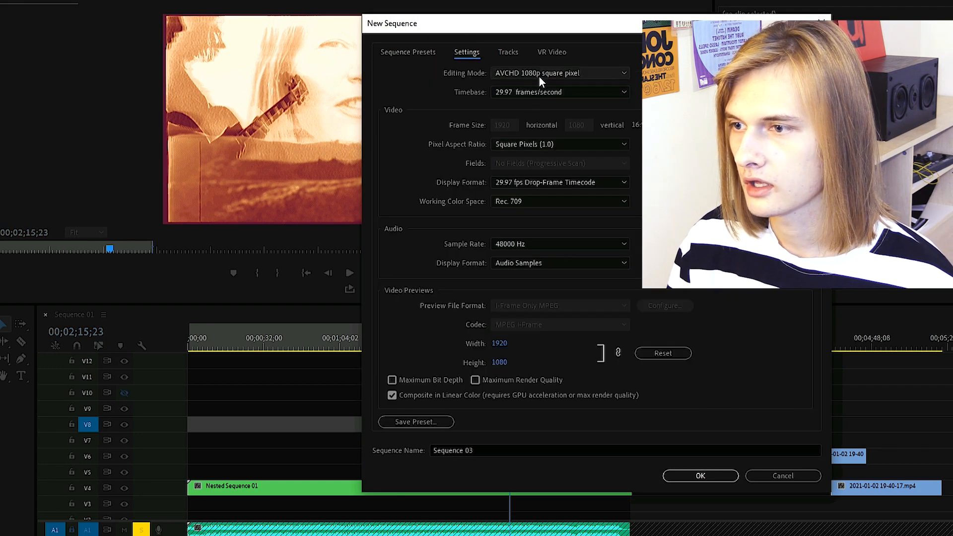
pyautogui.click(539, 76)
pyautogui.click(527, 80)
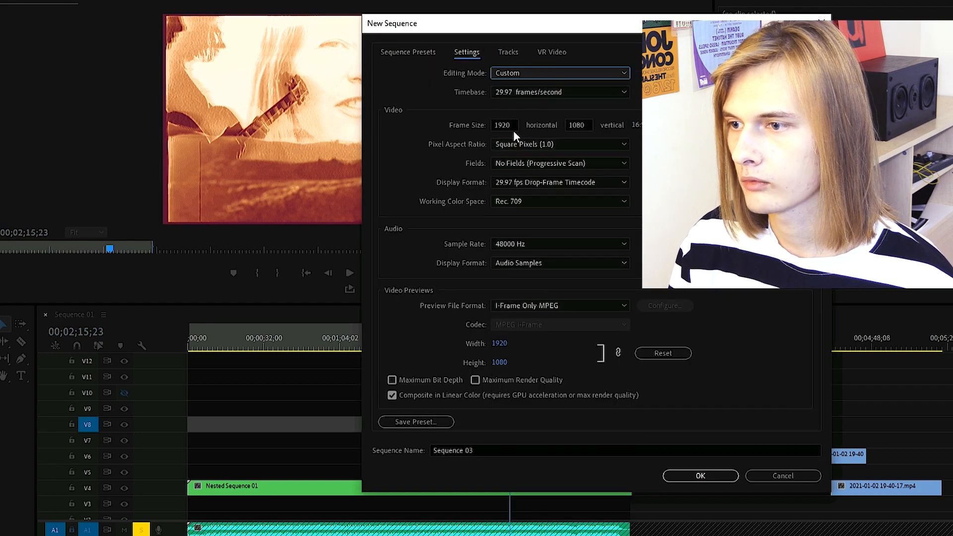
pyautogui.click(503, 125)
pyautogui.write('2560')
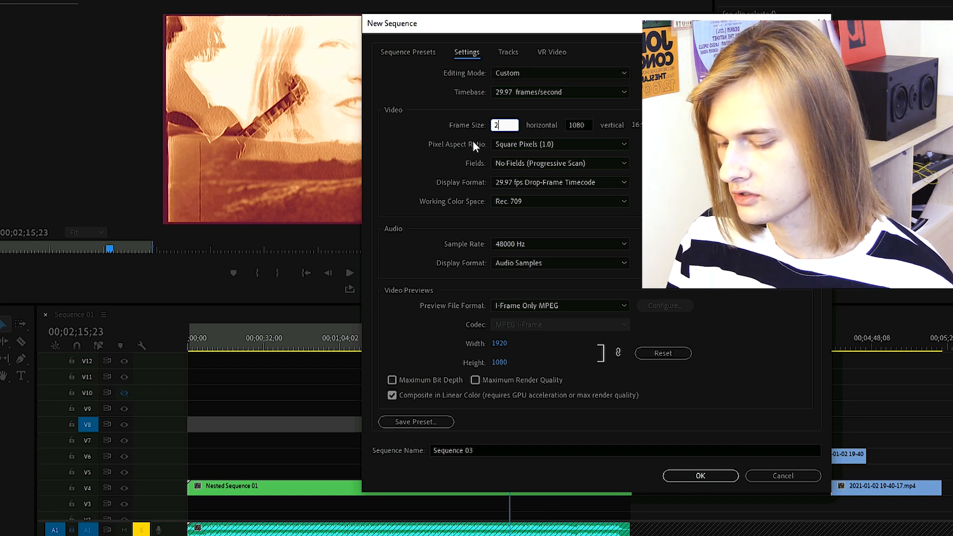
pyautogui.click(585, 125)
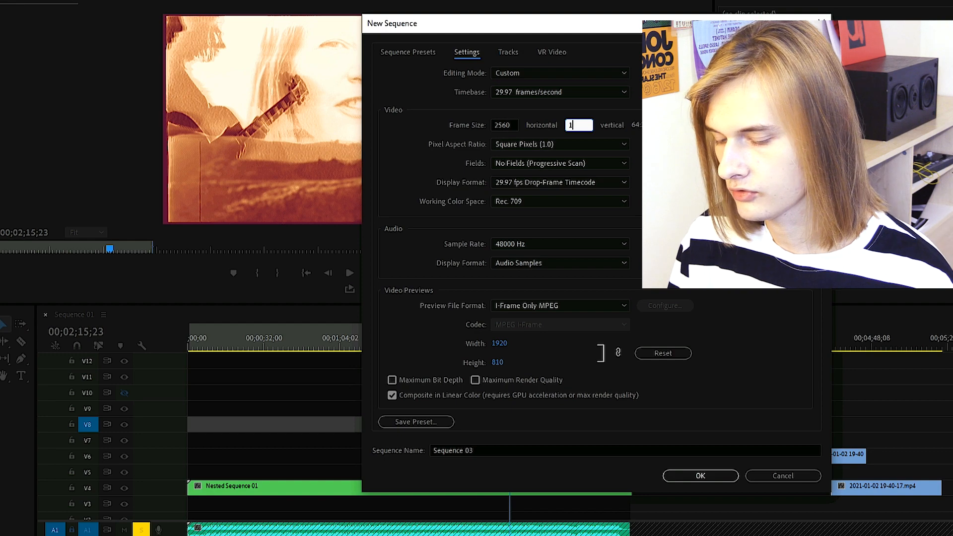
pyautogui.click(715, 477)
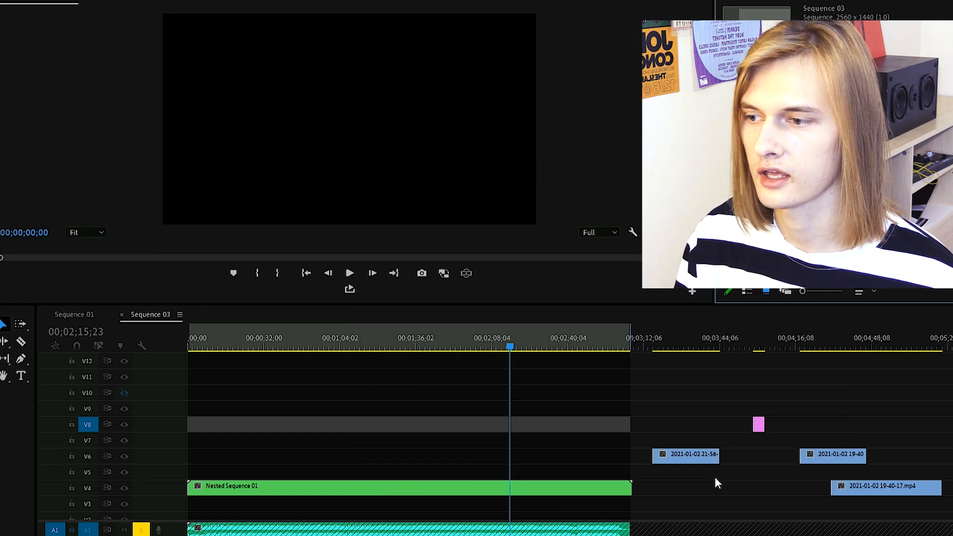
# Step: Unlock audio track A1 in Sequence 01, copy the nested clip with its audio, and paste both at the start of Sequence 03
pyautogui.click(88, 316)
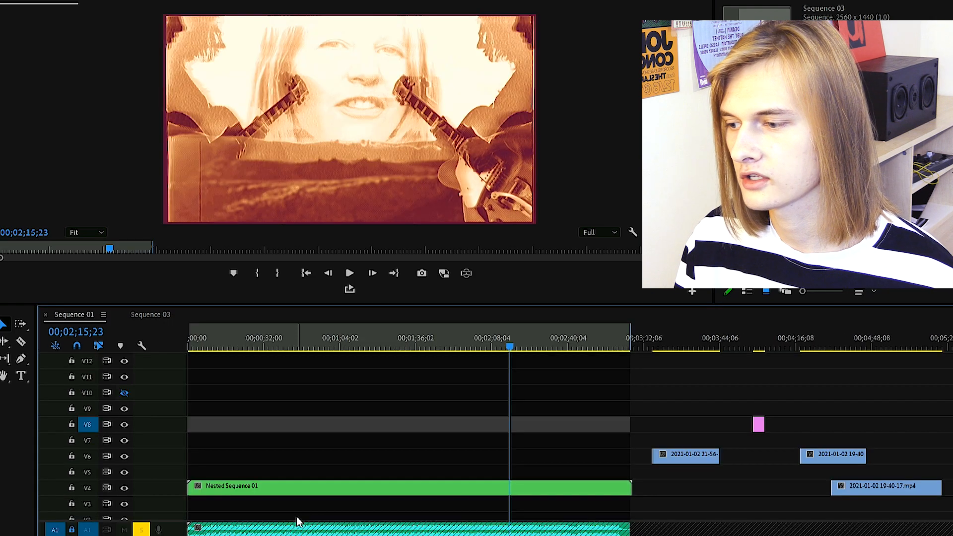
pyautogui.moveTo(246, 447); pyautogui.dragTo(383, 534)
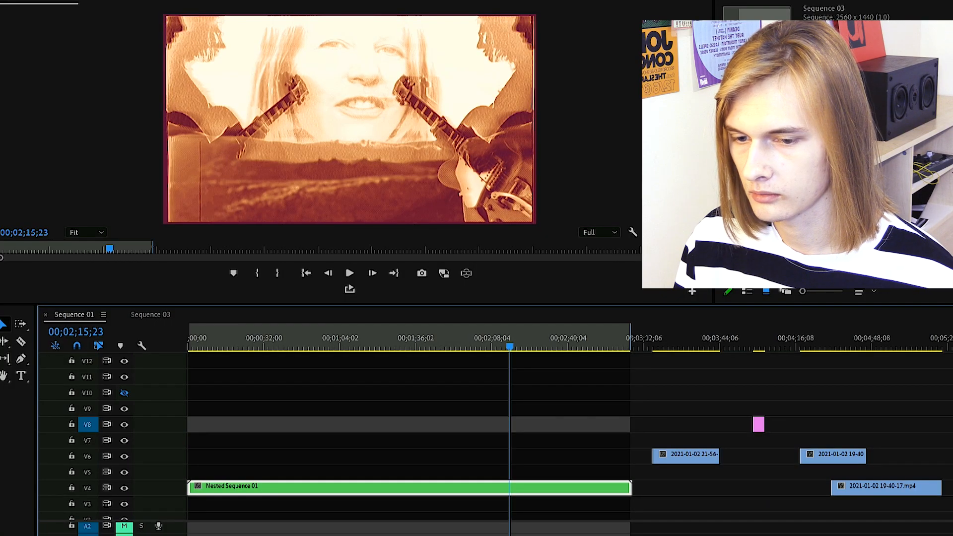
pyautogui.scroll(2, 409, 528)
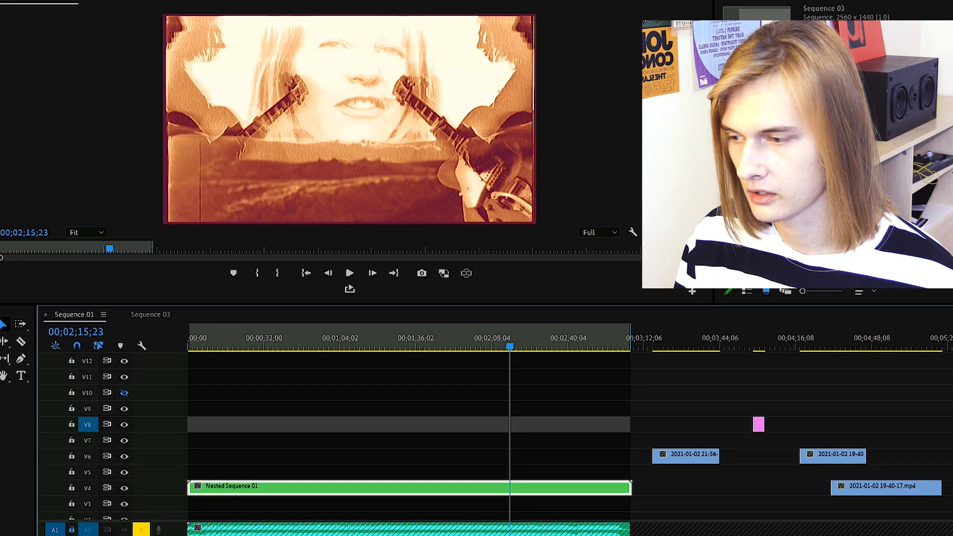
pyautogui.moveTo(221, 448); pyautogui.dragTo(445, 535)
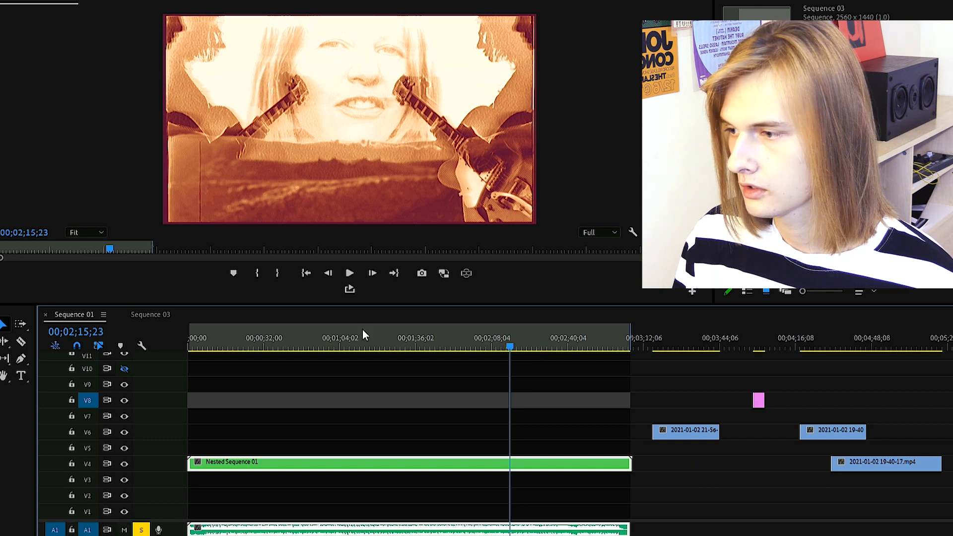
pyautogui.click(155, 315)
pyautogui.hotkey('ctrl', 'v')
# Step: Scale up the nested clip in Sequence 03 until it fills the 2560 by 1440 frame, checking it at several points
pyautogui.click(228, 343)
pyautogui.click(272, 343)
pyautogui.click(312, 346)
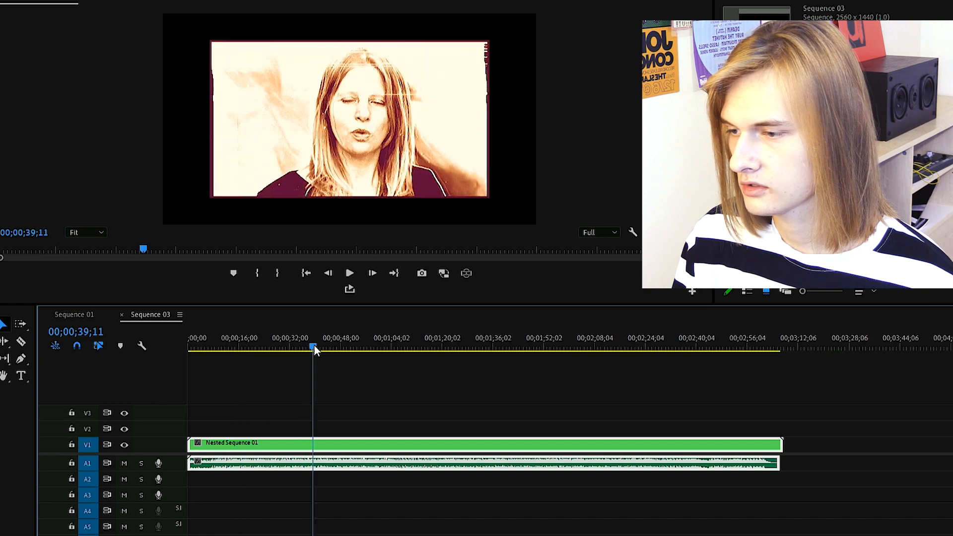
pyautogui.click(398, 432)
pyautogui.click(385, 445)
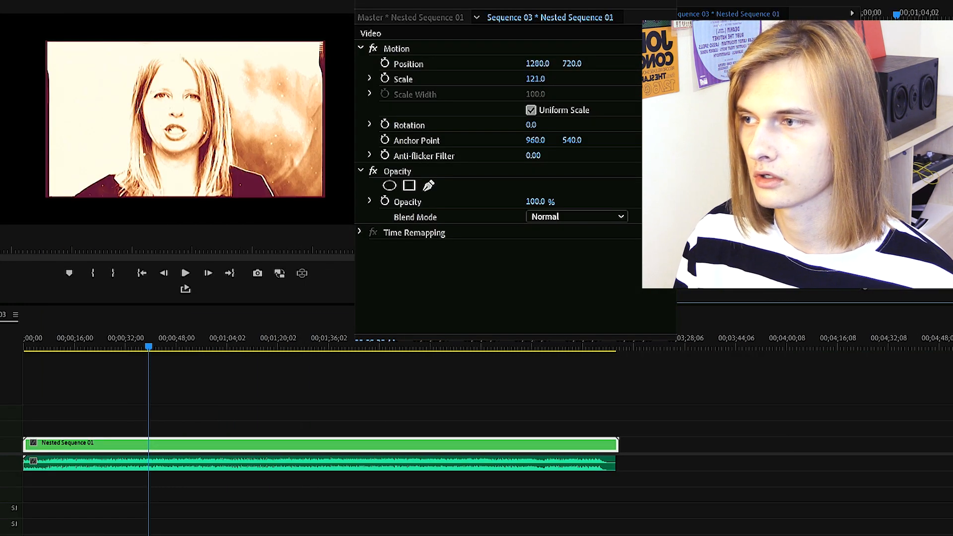
pyautogui.moveTo(535, 79); pyautogui.dragTo(539, 84)
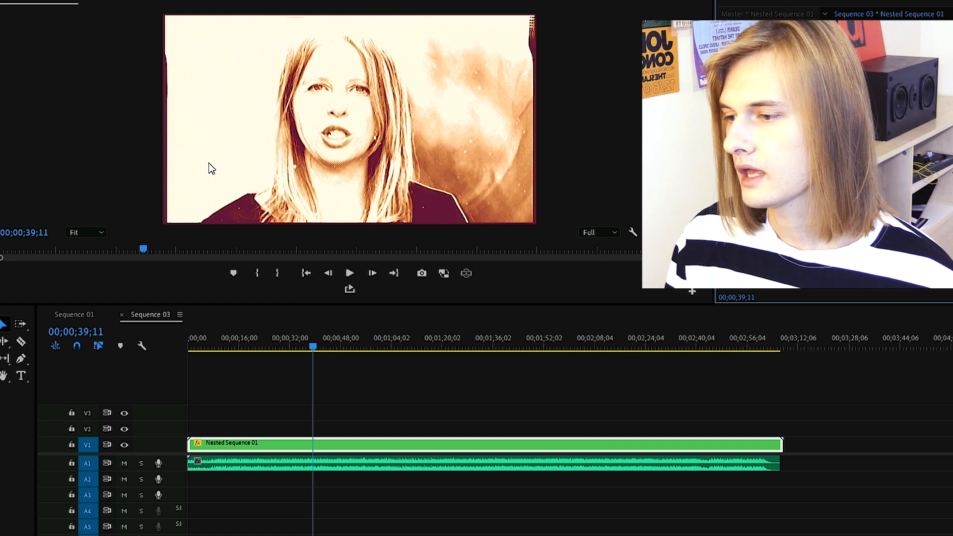
pyautogui.moveTo(390, 331); pyautogui.dragTo(461, 330)
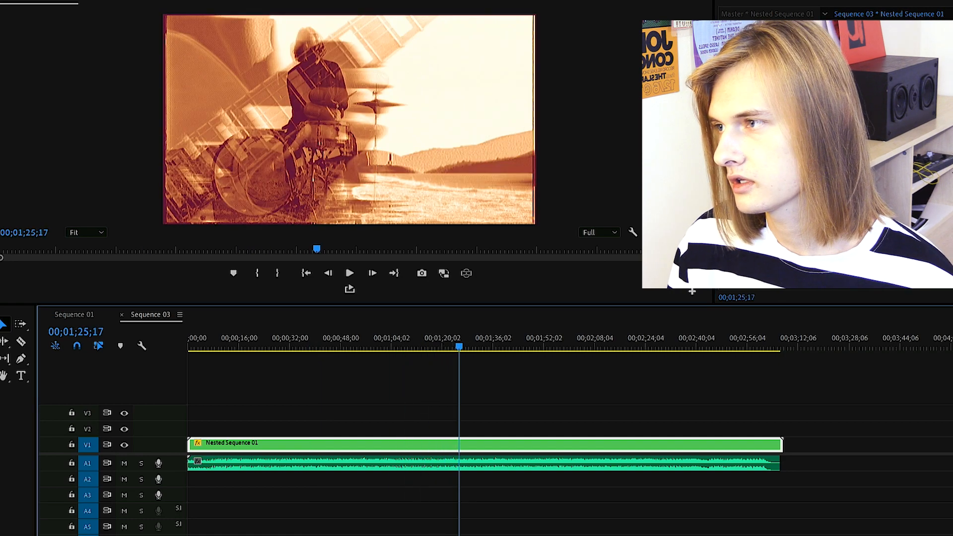
# Step: Open the media export settings for Sequence 03 and enable Render at Maximum Depth
pyautogui.click(10, 1)
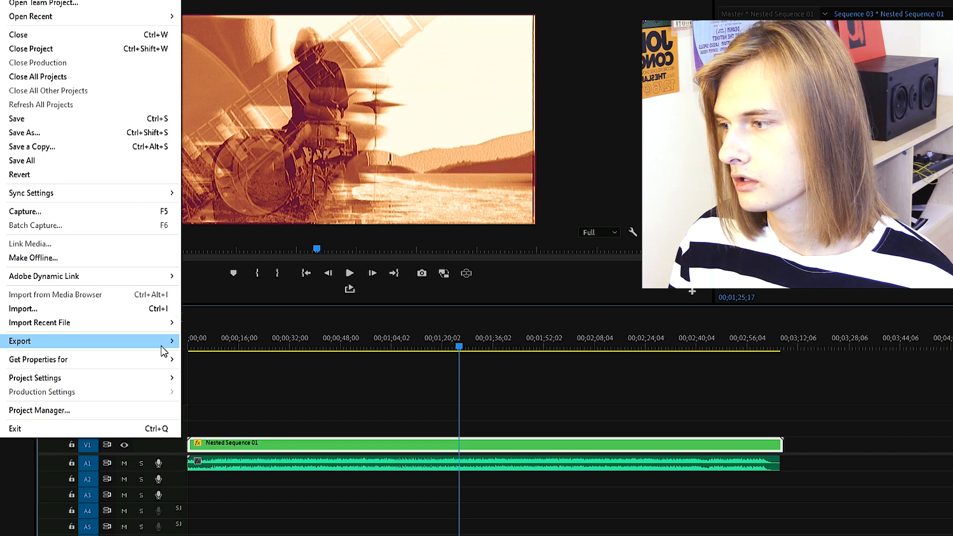
pyautogui.click(202, 343)
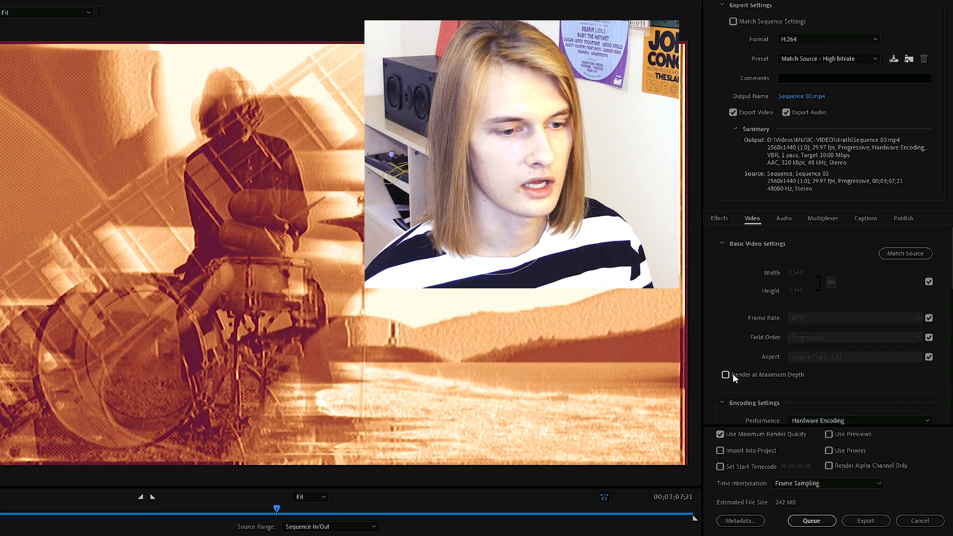
pyautogui.click(729, 374)
pyautogui.scroll(-5, 761, 373)
pyautogui.scroll(3, 760, 374)
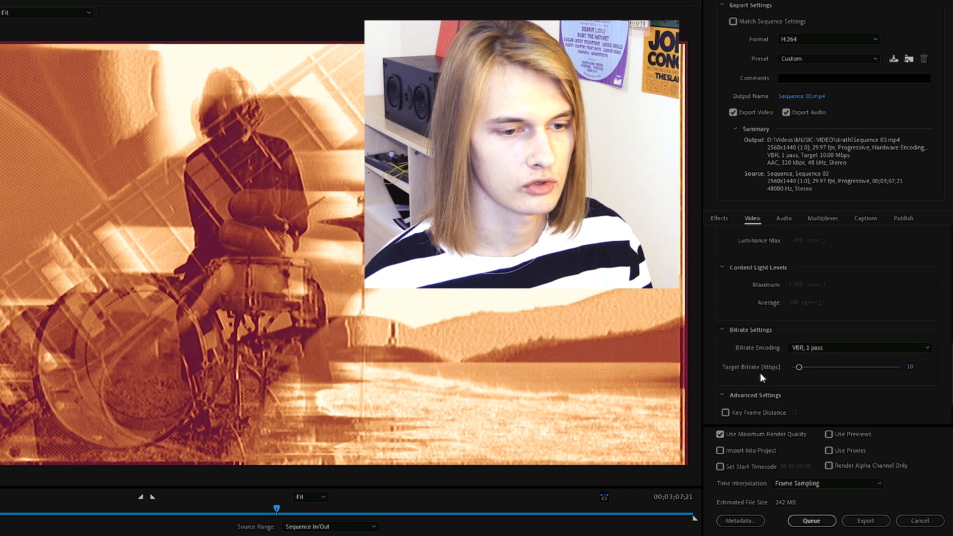
pyautogui.scroll(1, 761, 373)
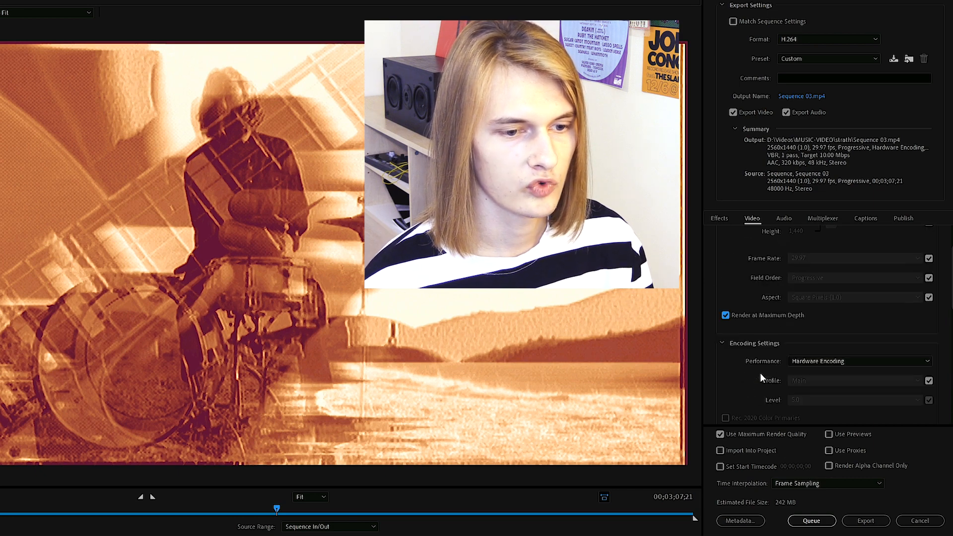
# Step: Switch the export to Software Encoding with VBR, 2 pass and raise the target bitrate to about 101 Mbps
pyautogui.click(803, 361)
pyautogui.click(807, 384)
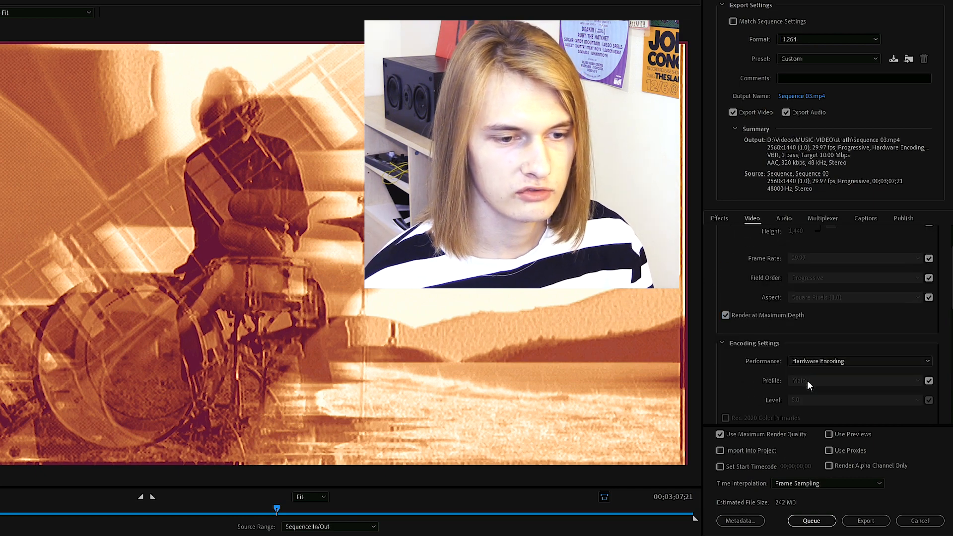
pyautogui.scroll(-4, 759, 362)
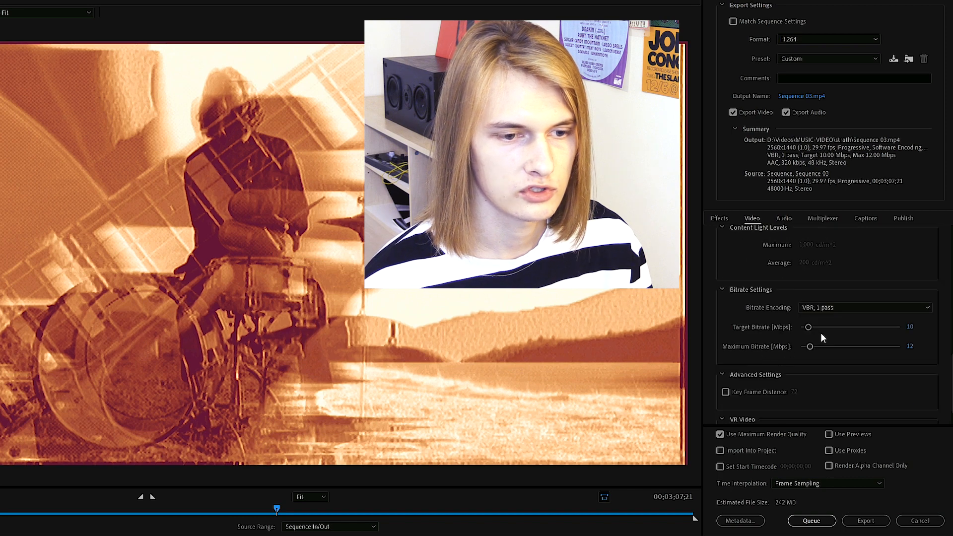
pyautogui.click(835, 310)
pyautogui.click(829, 342)
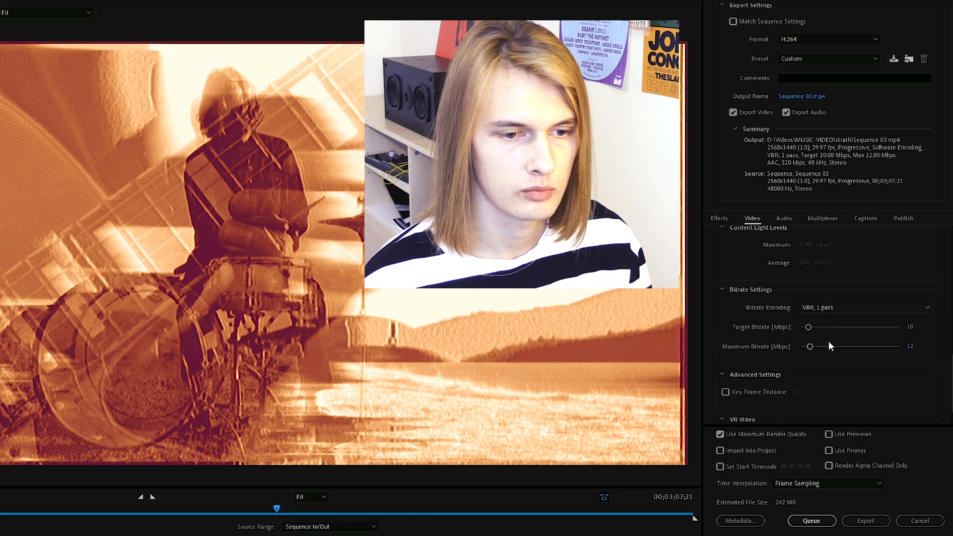
pyautogui.moveTo(812, 328); pyautogui.dragTo(877, 326)
pyautogui.scroll(5, 783, 328)
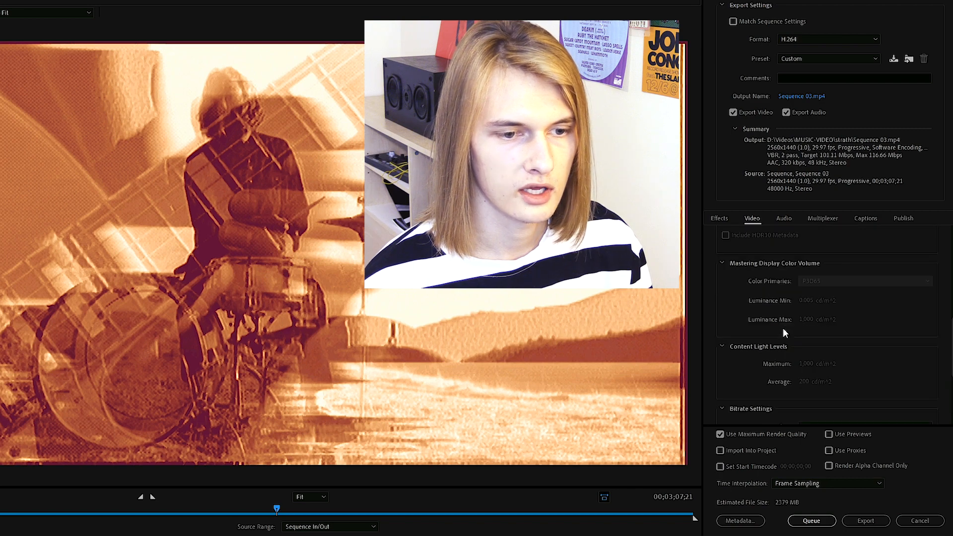
# Step: Try switching the export performance to Hardware Encoding while two-pass bitrate encoding is active
pyautogui.click(827, 379)
pyautogui.click(834, 397)
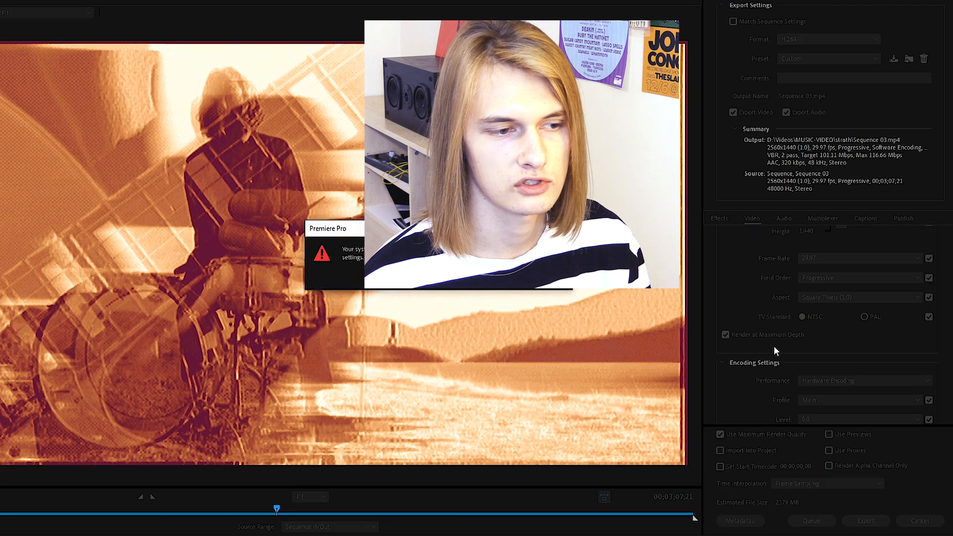
pyautogui.press('Return')
pyautogui.scroll(-5, 791, 372)
# Step: Set the bitrate encoding to VBR, 1 pass and the export performance to Hardware Encoding
pyautogui.click(824, 308)
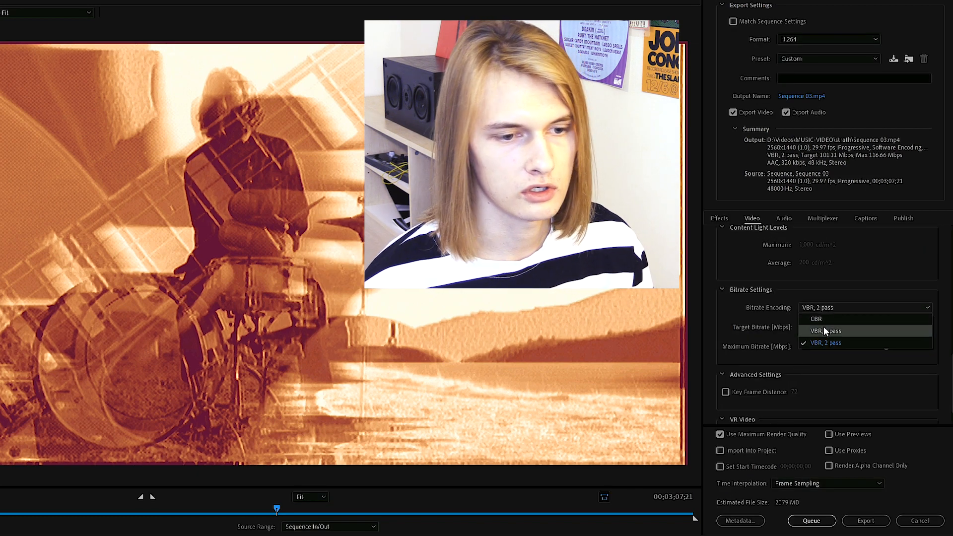
pyautogui.click(824, 326)
pyautogui.scroll(2, 750, 340)
pyautogui.scroll(3, 750, 336)
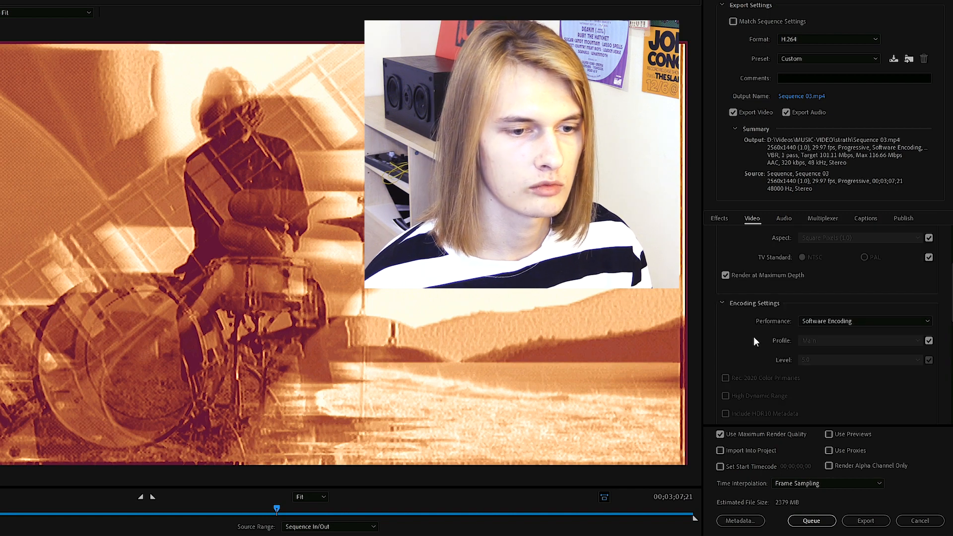
pyautogui.click(826, 322)
pyautogui.click(763, 332)
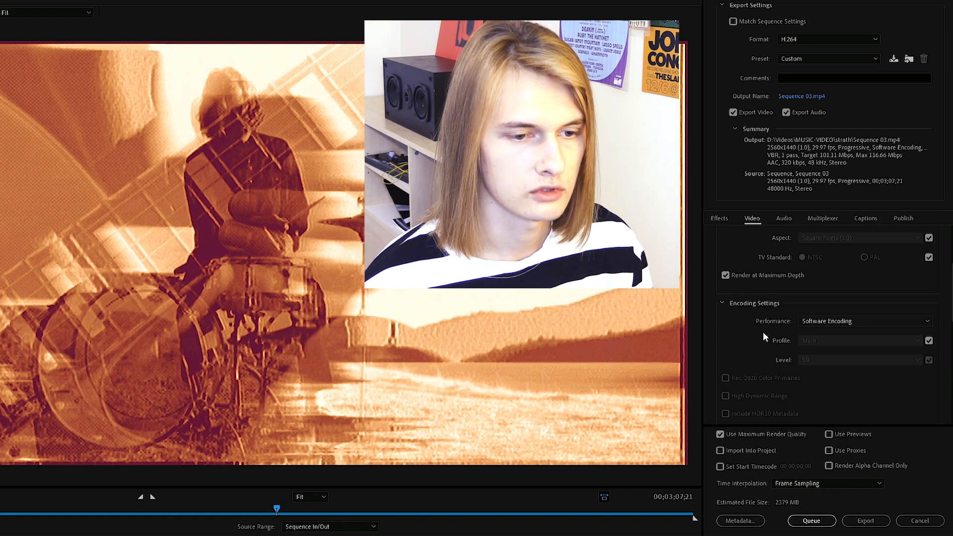
pyautogui.click(811, 320)
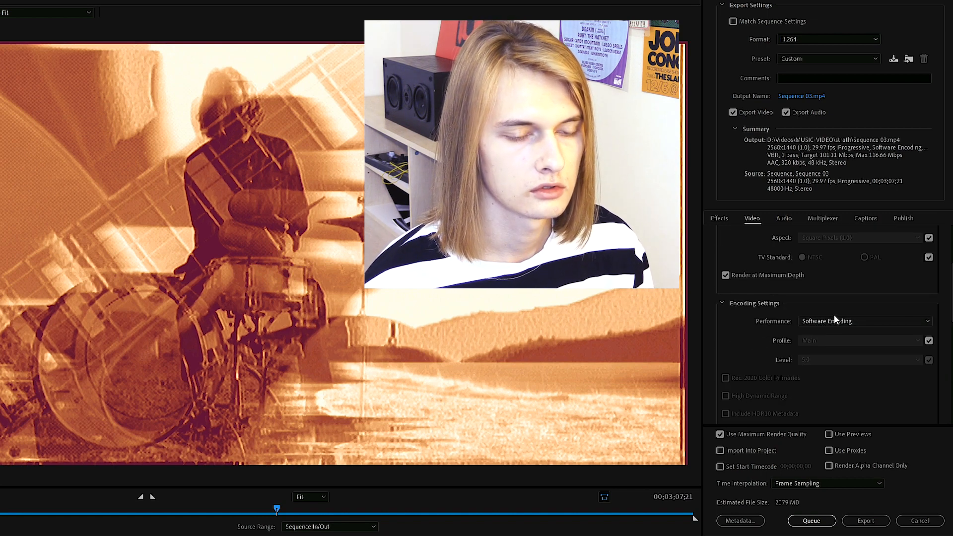
pyautogui.click(834, 314)
# Step: Set the export's target bitrate to 100 Mbps
pyautogui.scroll(-3, 752, 328)
pyautogui.scroll(-3, 753, 327)
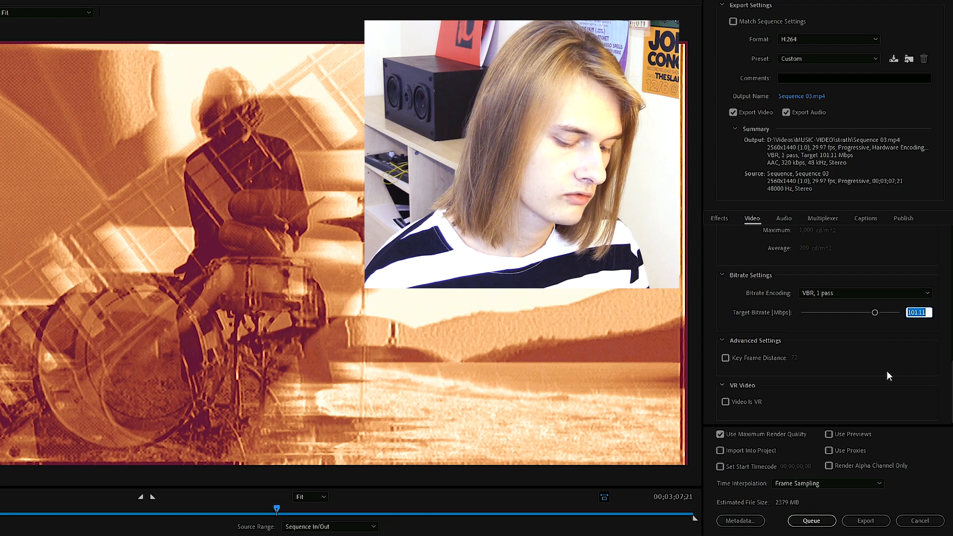
pyautogui.write('100')
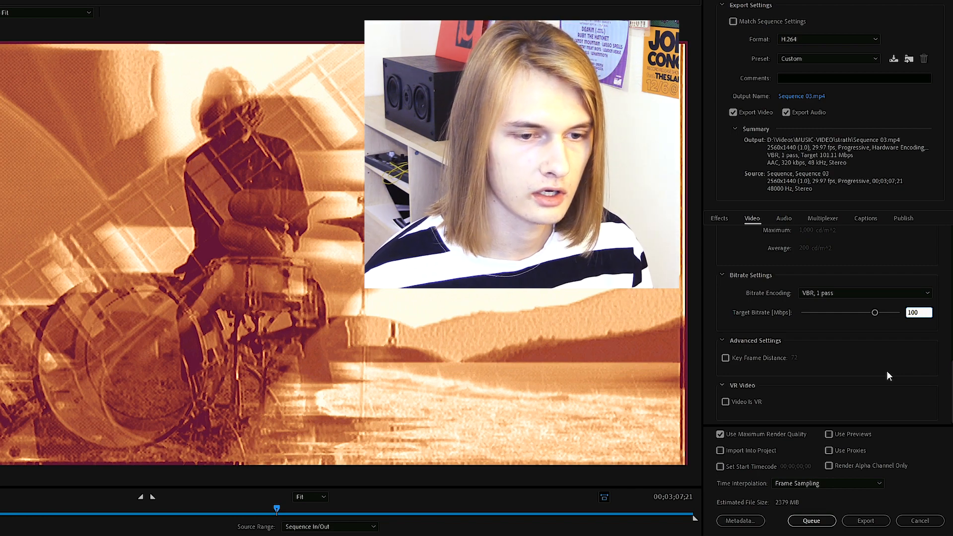
pyautogui.press('Return')
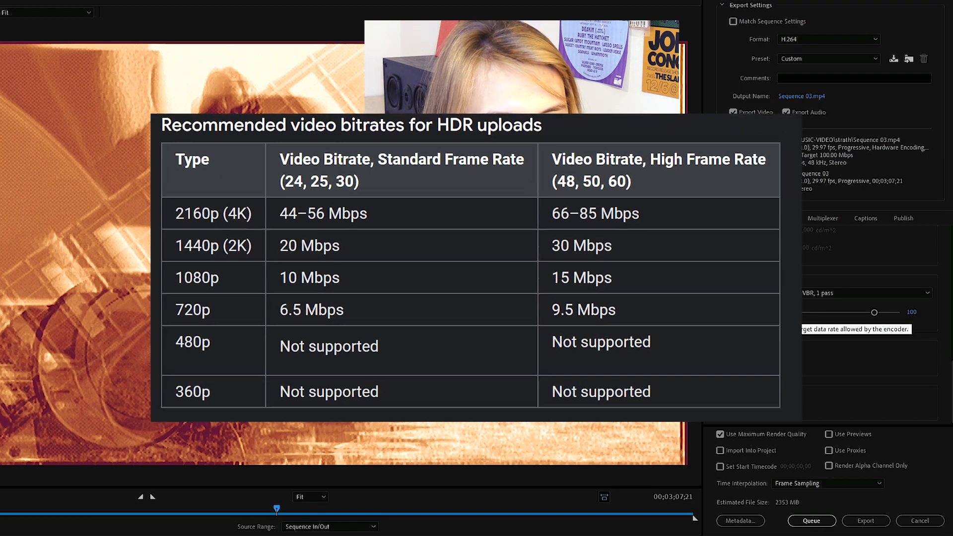
# Step: Review the audio export settings and the available audio bitrates, keeping 320 kbps
pyautogui.scroll(3, 772, 381)
pyautogui.scroll(10, 772, 382)
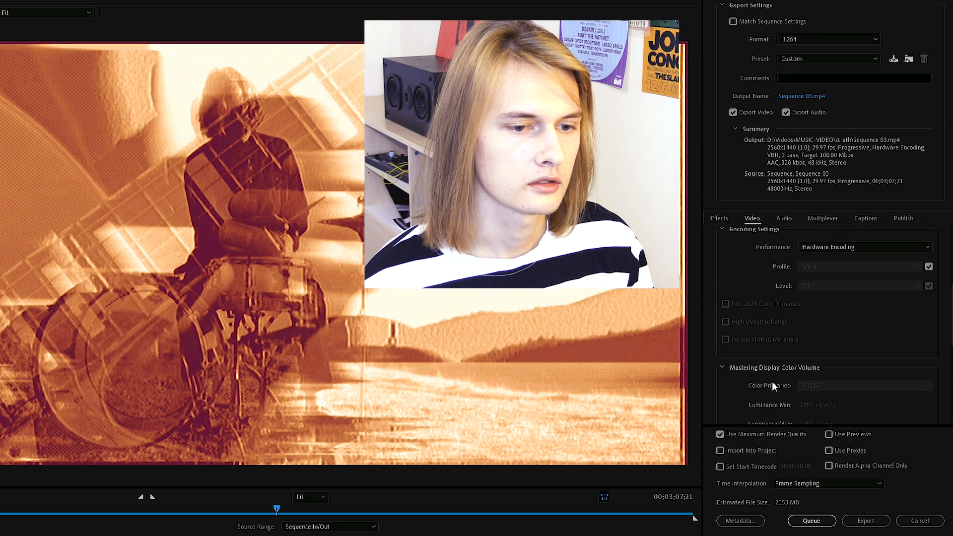
pyautogui.click(791, 219)
pyautogui.scroll(-3, 753, 320)
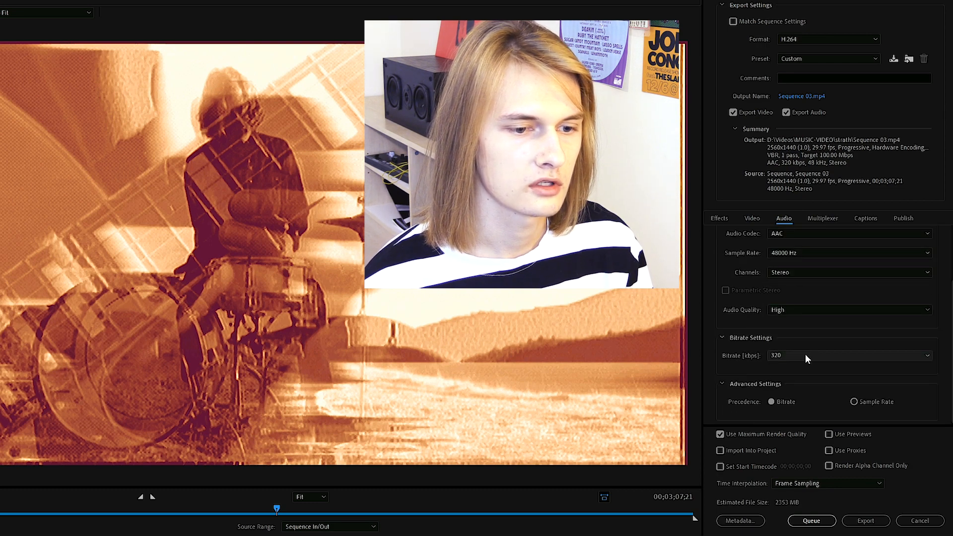
pyautogui.click(788, 356)
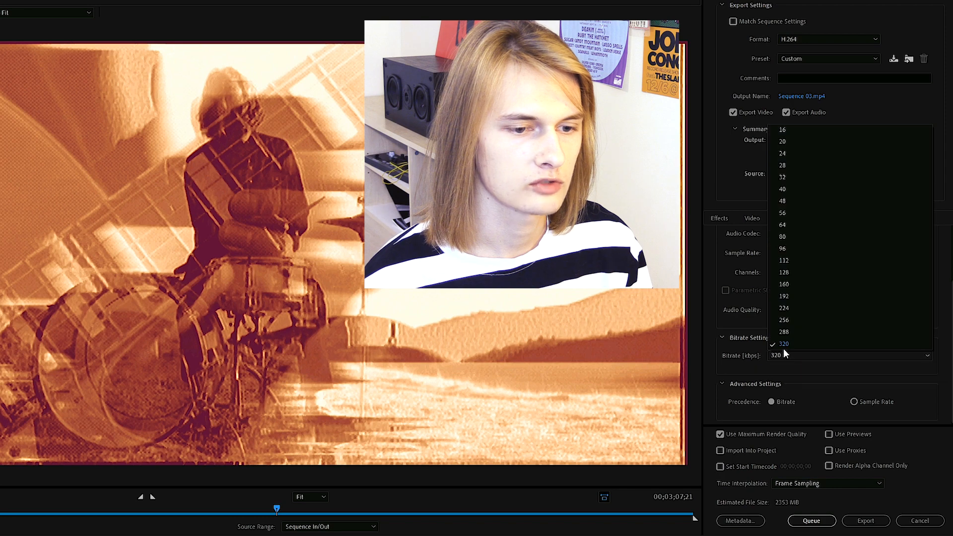
pyautogui.click(758, 346)
pyautogui.scroll(3, 753, 345)
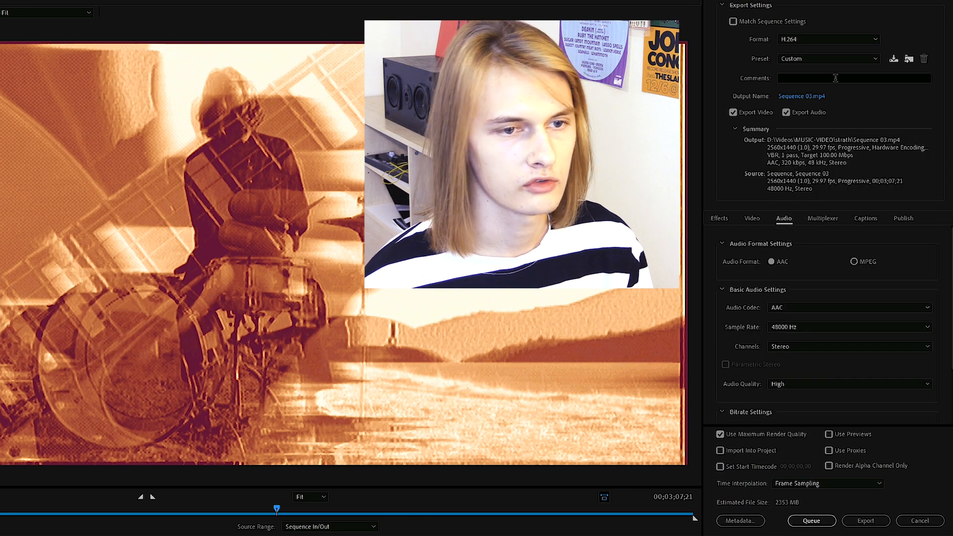
# Step: Check the output file name, start exporting Sequence 03.mp4, and cancel the encoding
pyautogui.click(815, 98)
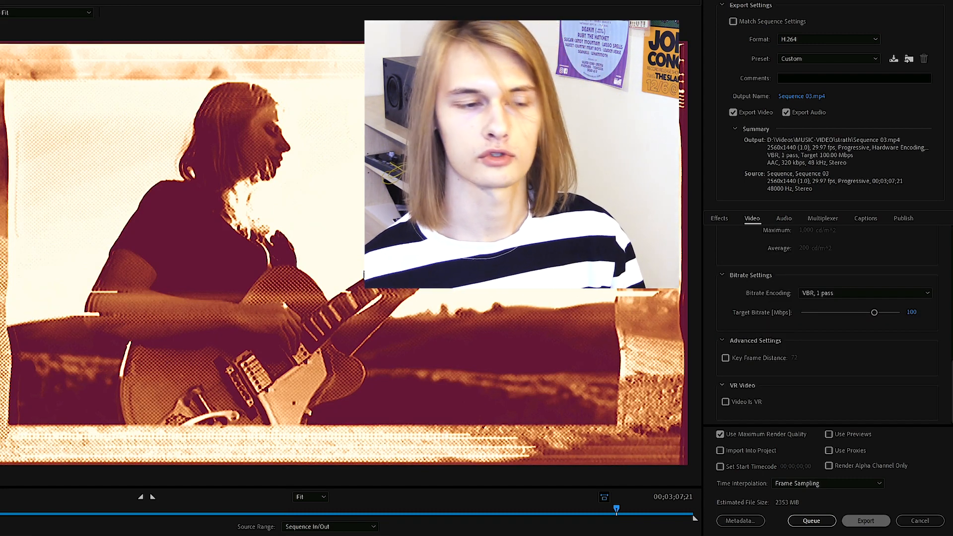
pyautogui.click(866, 520)
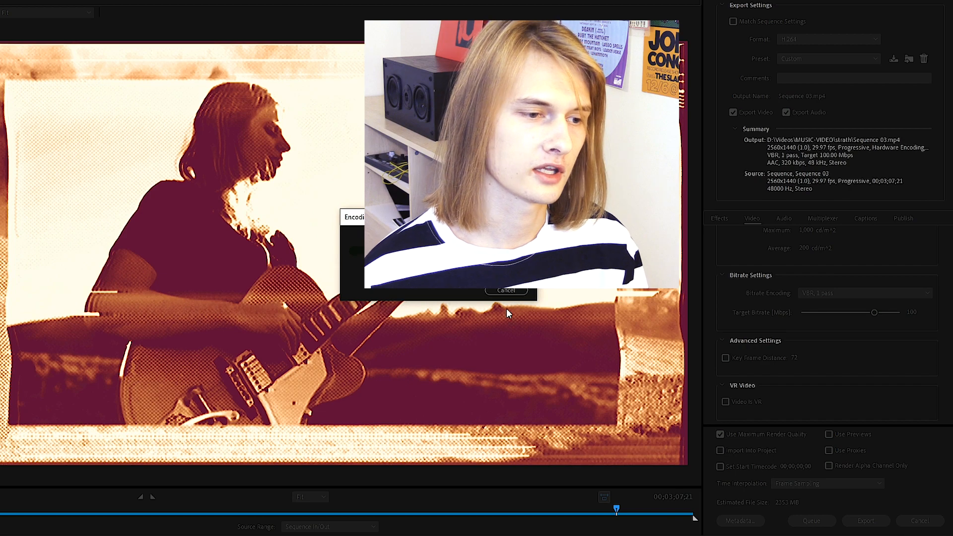
pyautogui.click(506, 290)
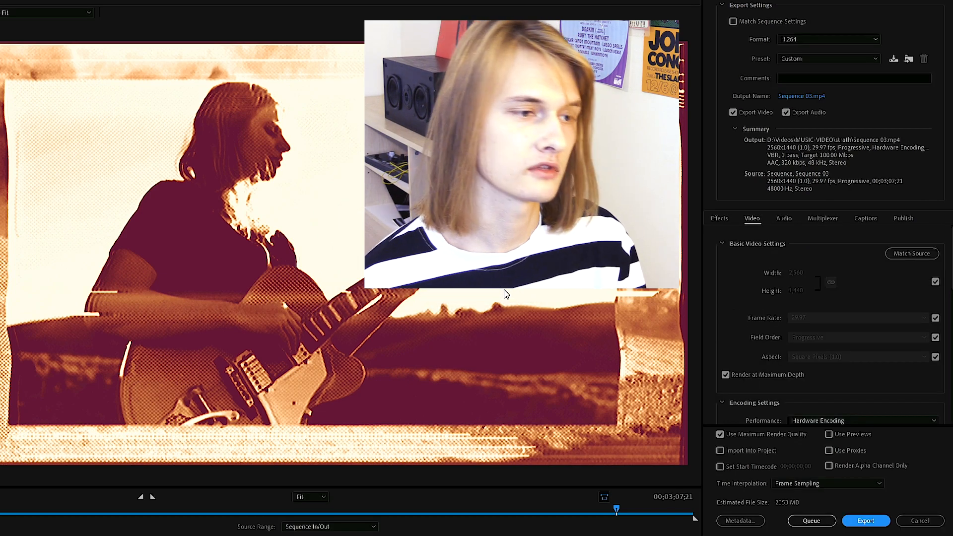